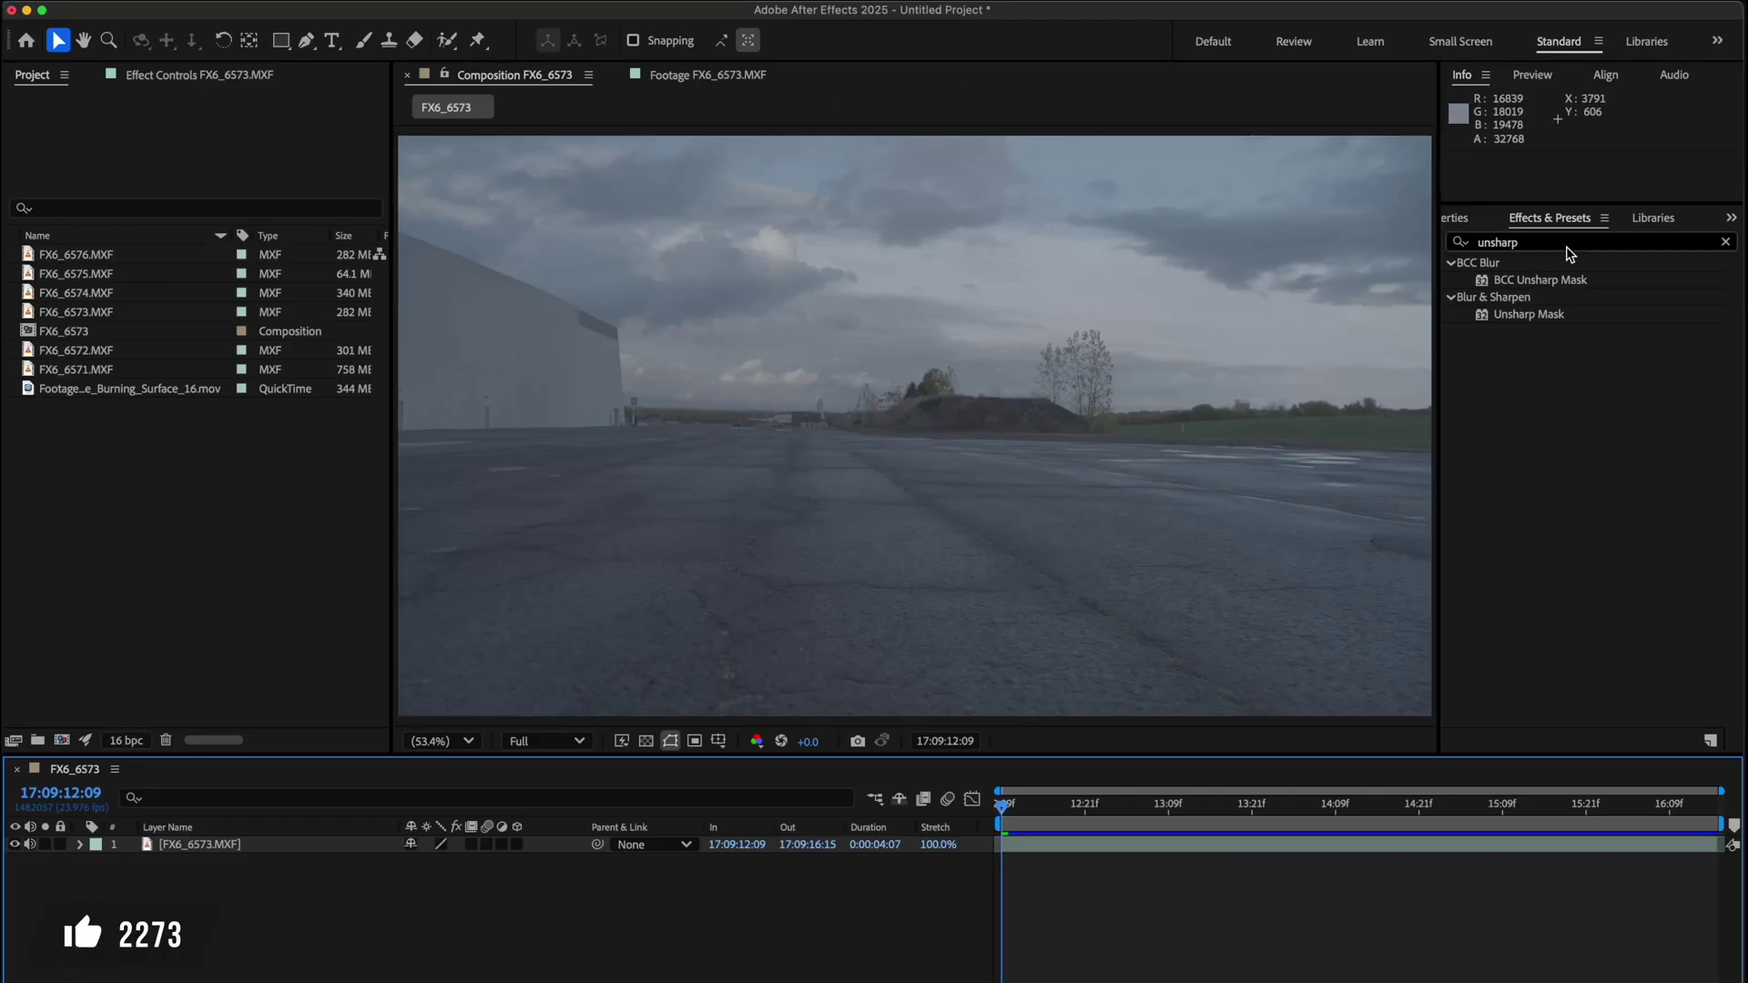
# Clear the Effects & Presets search and select the FX6_6573.MXF footage layer
pyautogui.click(1720, 241)
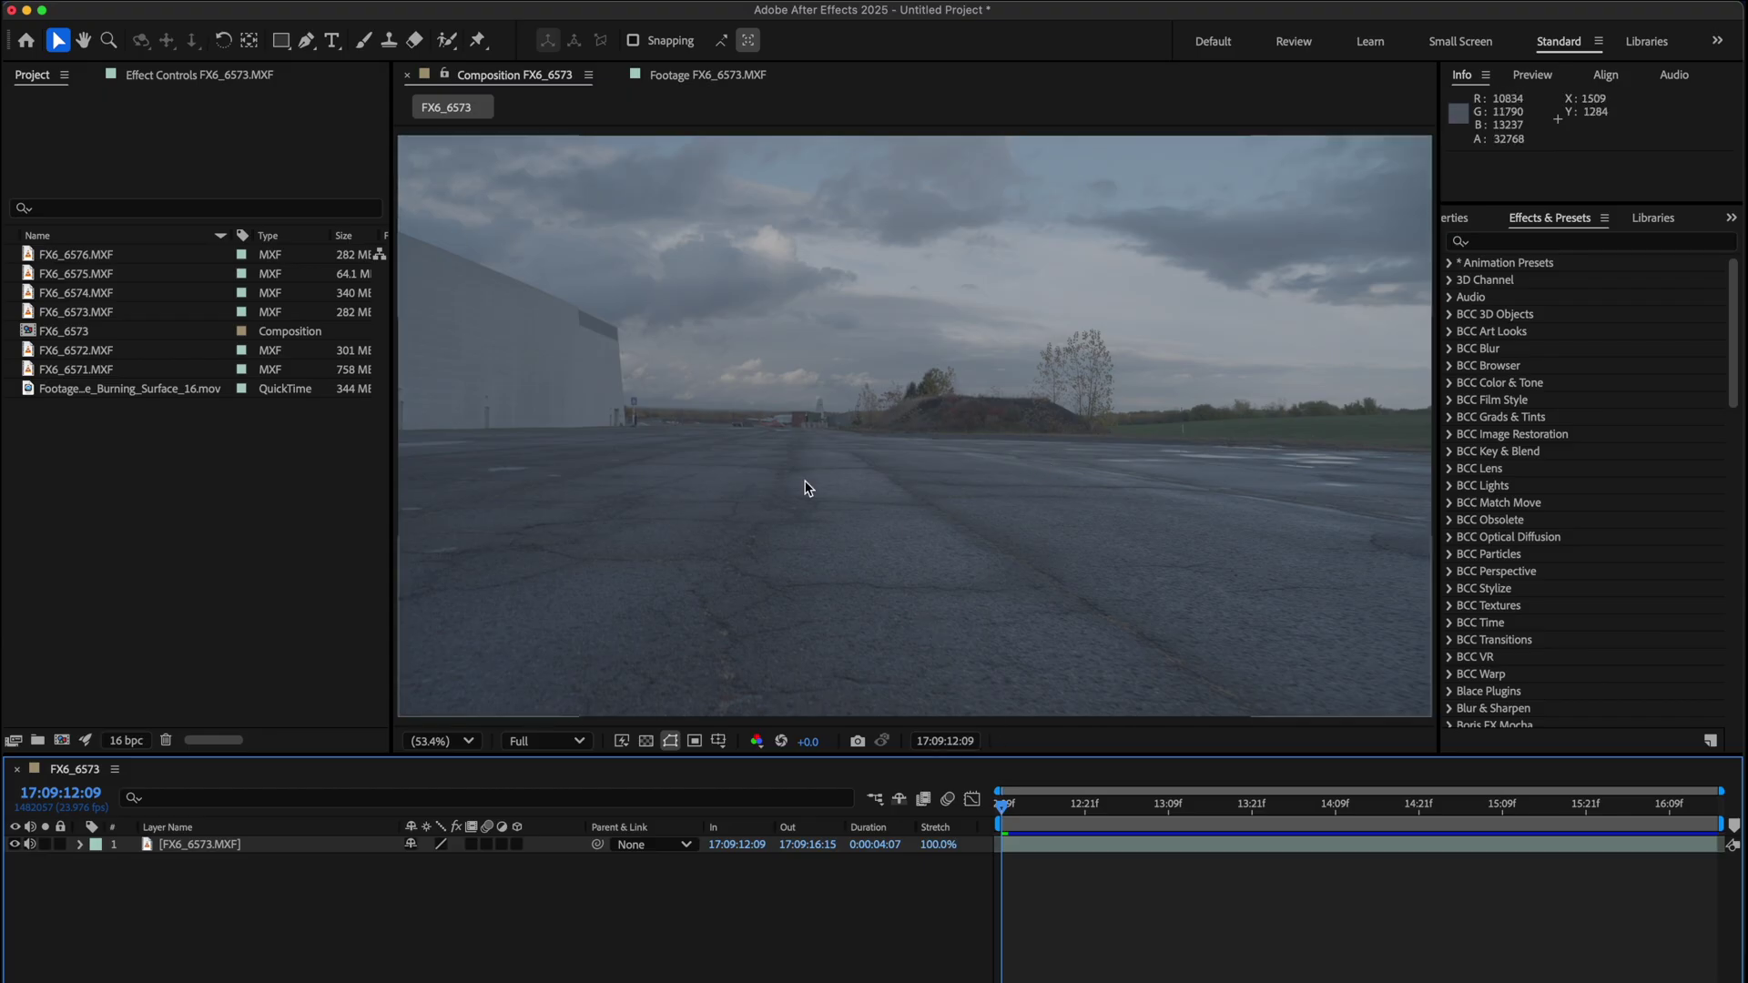
pyautogui.click(239, 849)
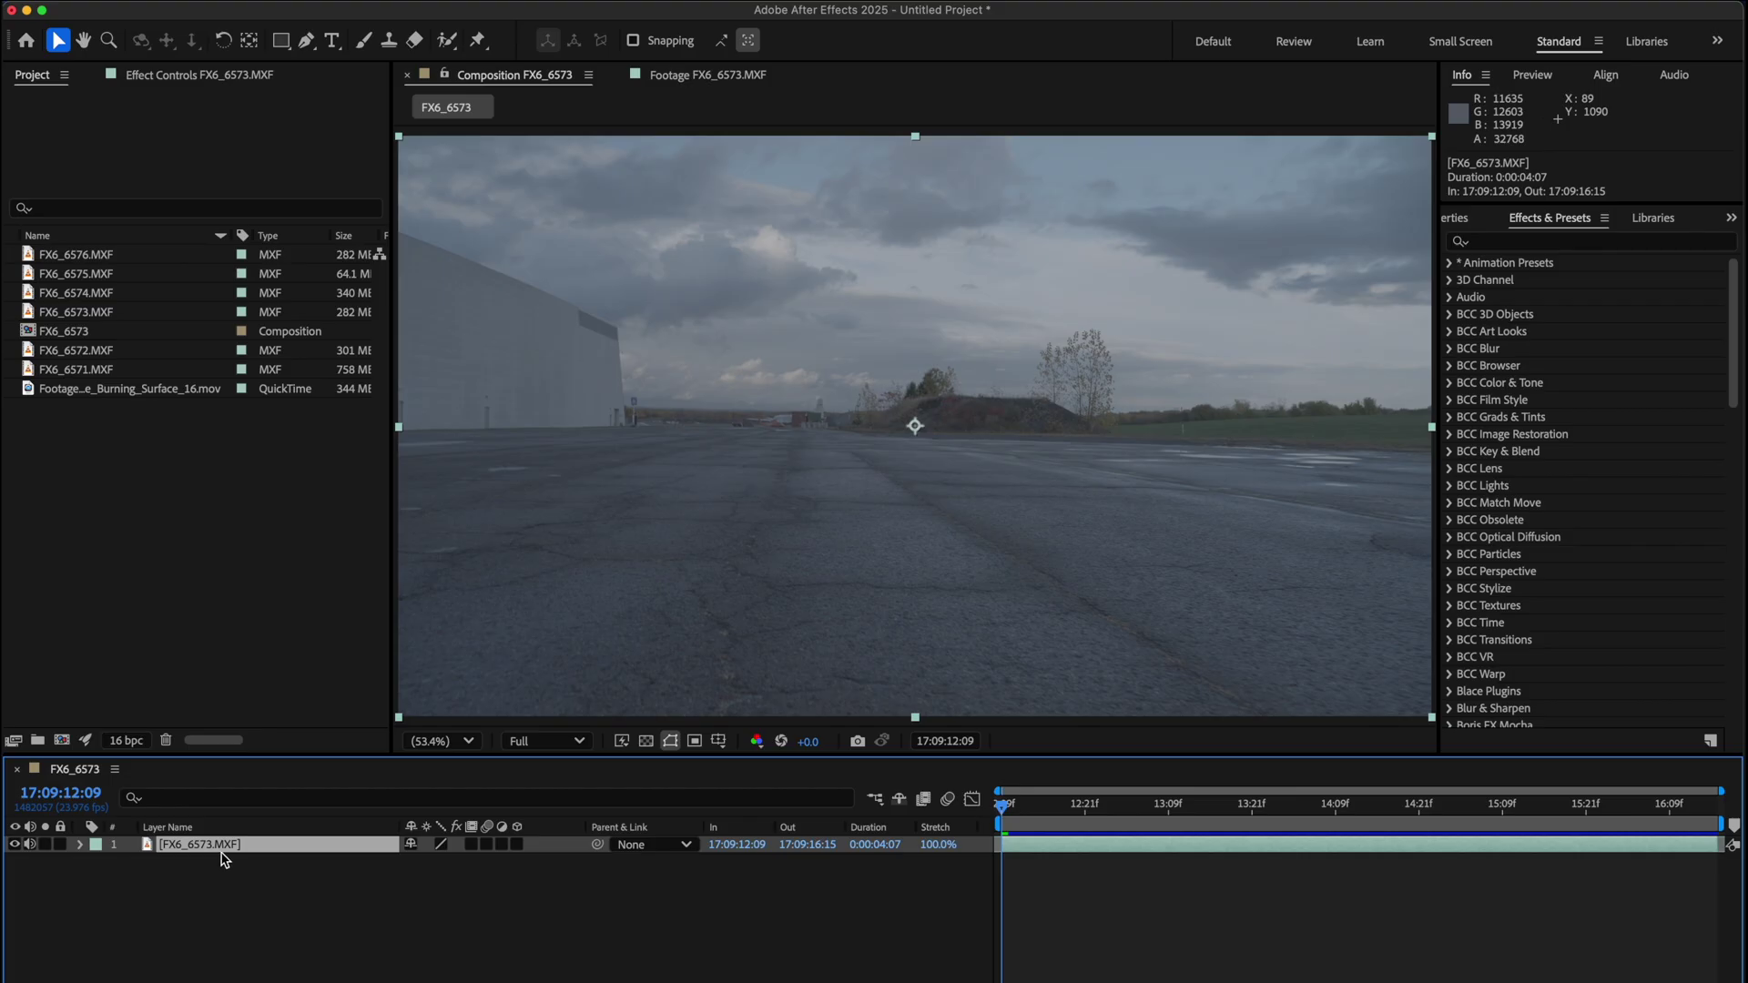
# Duplicate the footage, hide the copy, and apply Levels with Input Black 6682.1 and Input White 17476.3
pyautogui.press('super+d')
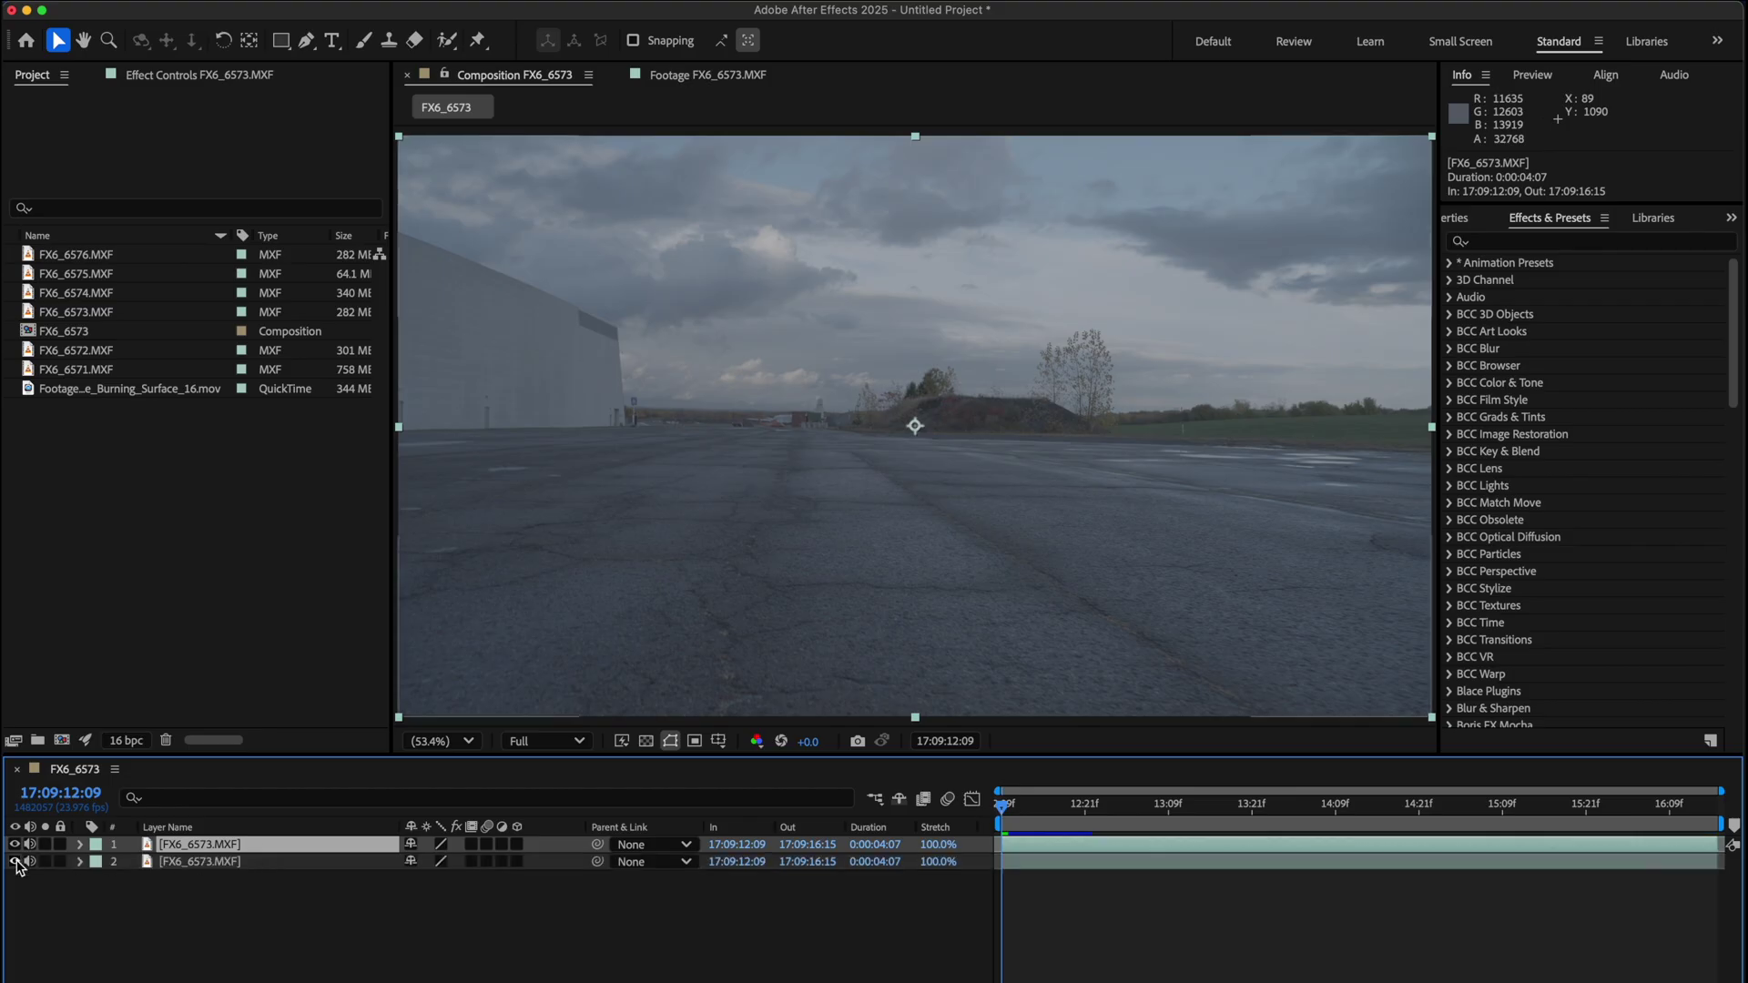
pyautogui.click(15, 862)
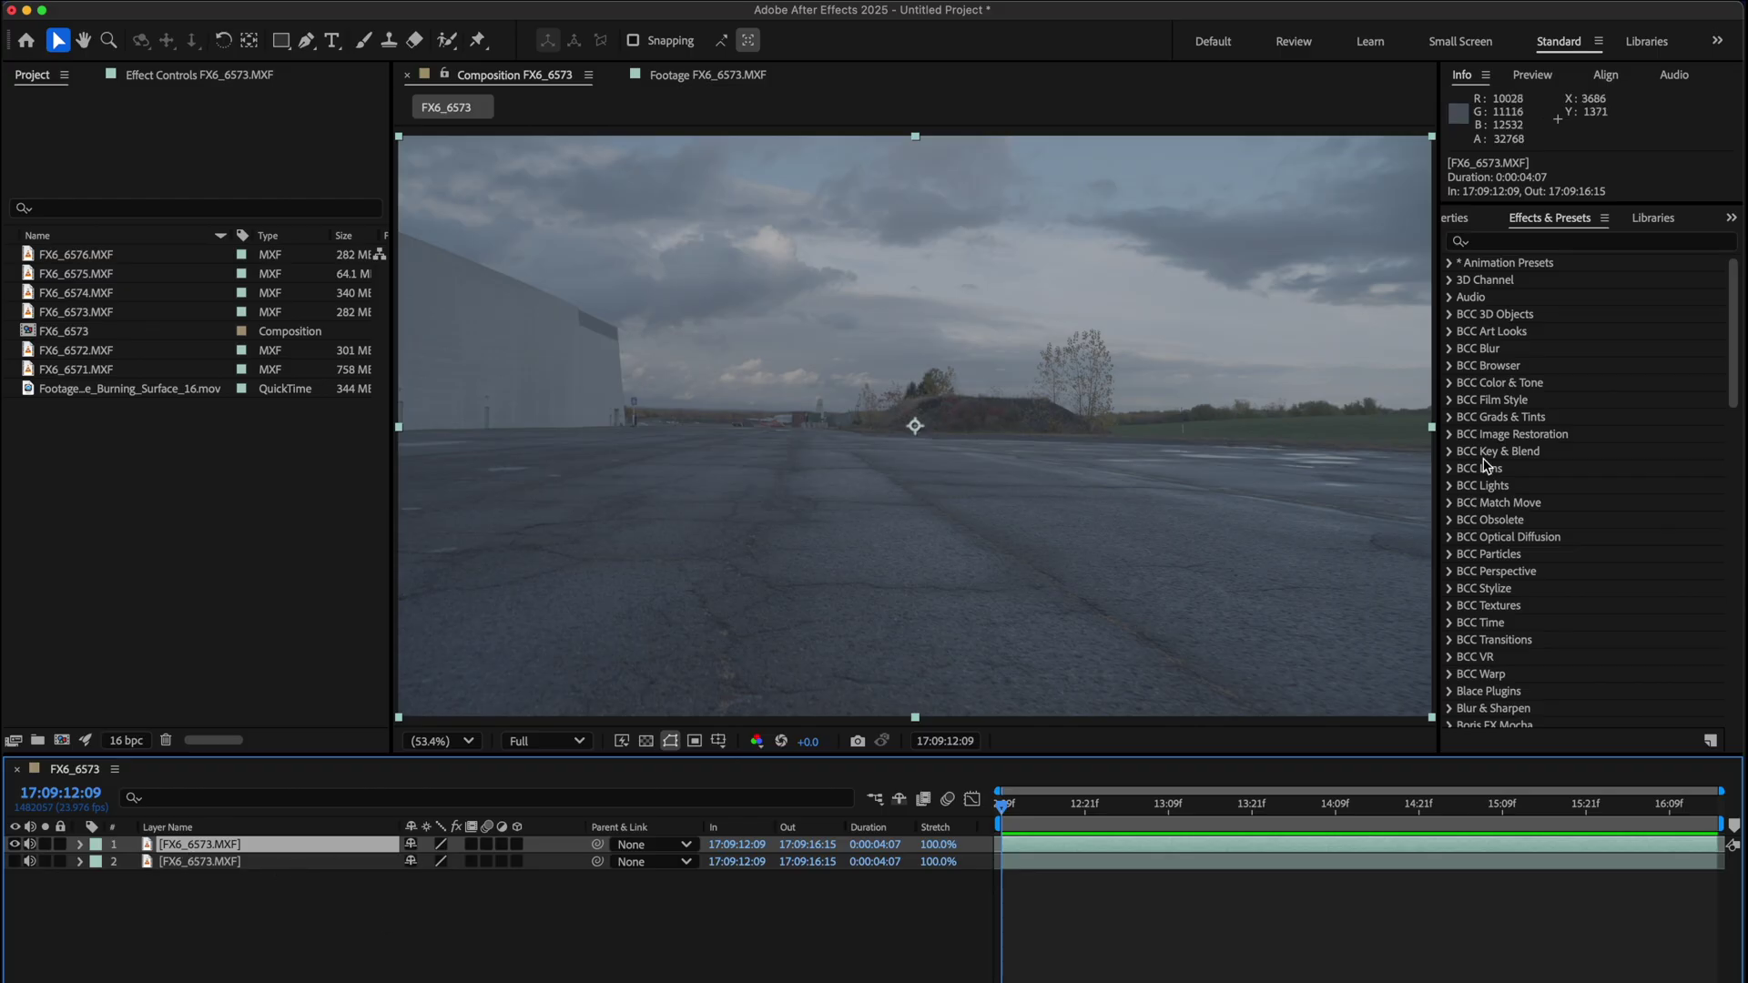
pyautogui.click(1565, 242)
pyautogui.write('levels')
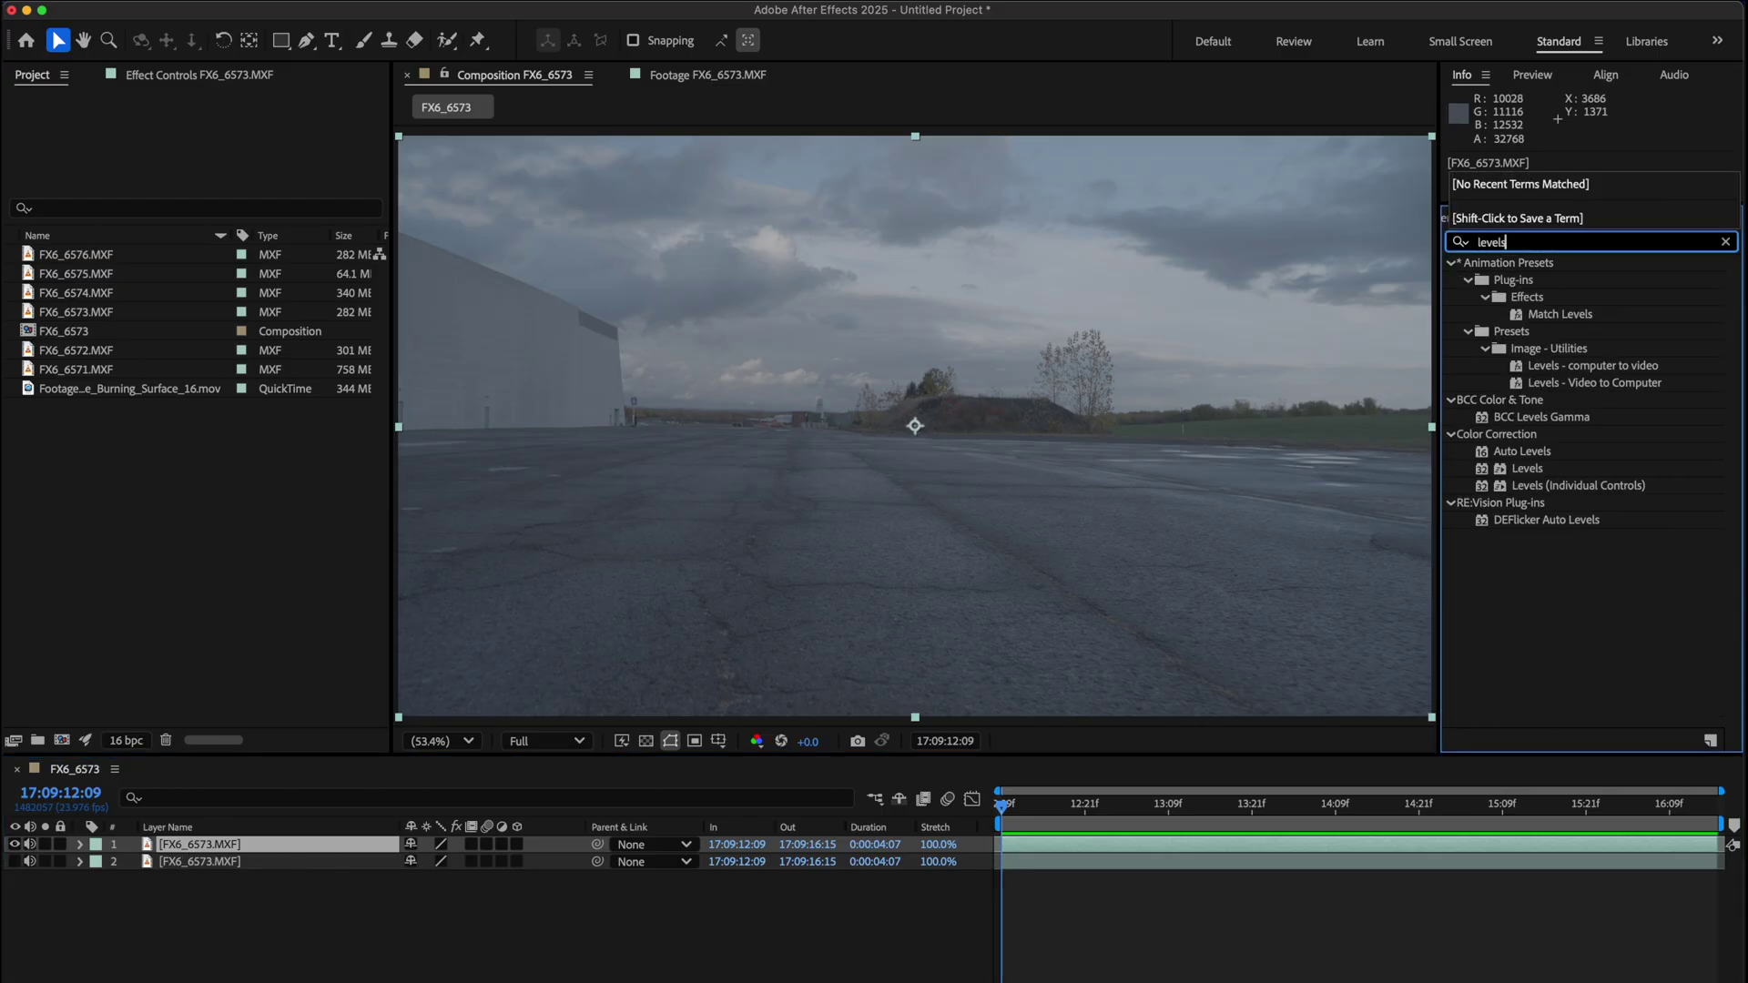
pyautogui.doubleClick(1548, 469)
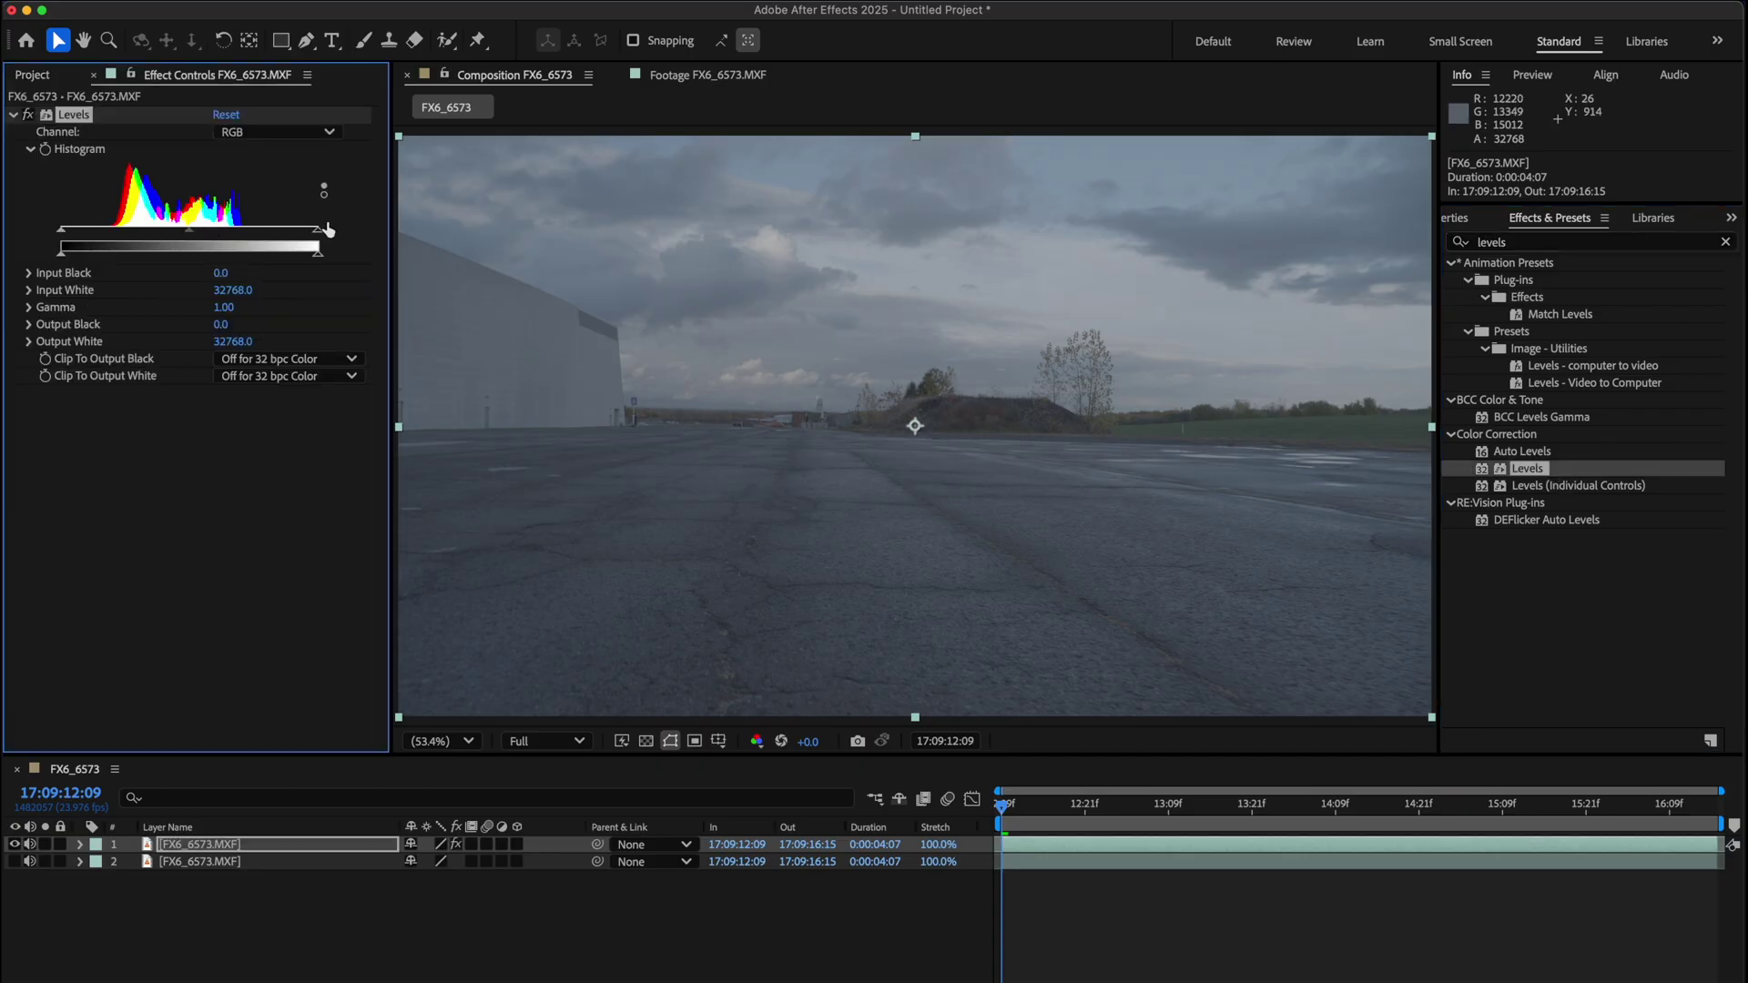
pyautogui.moveTo(62, 232); pyautogui.dragTo(115, 235)
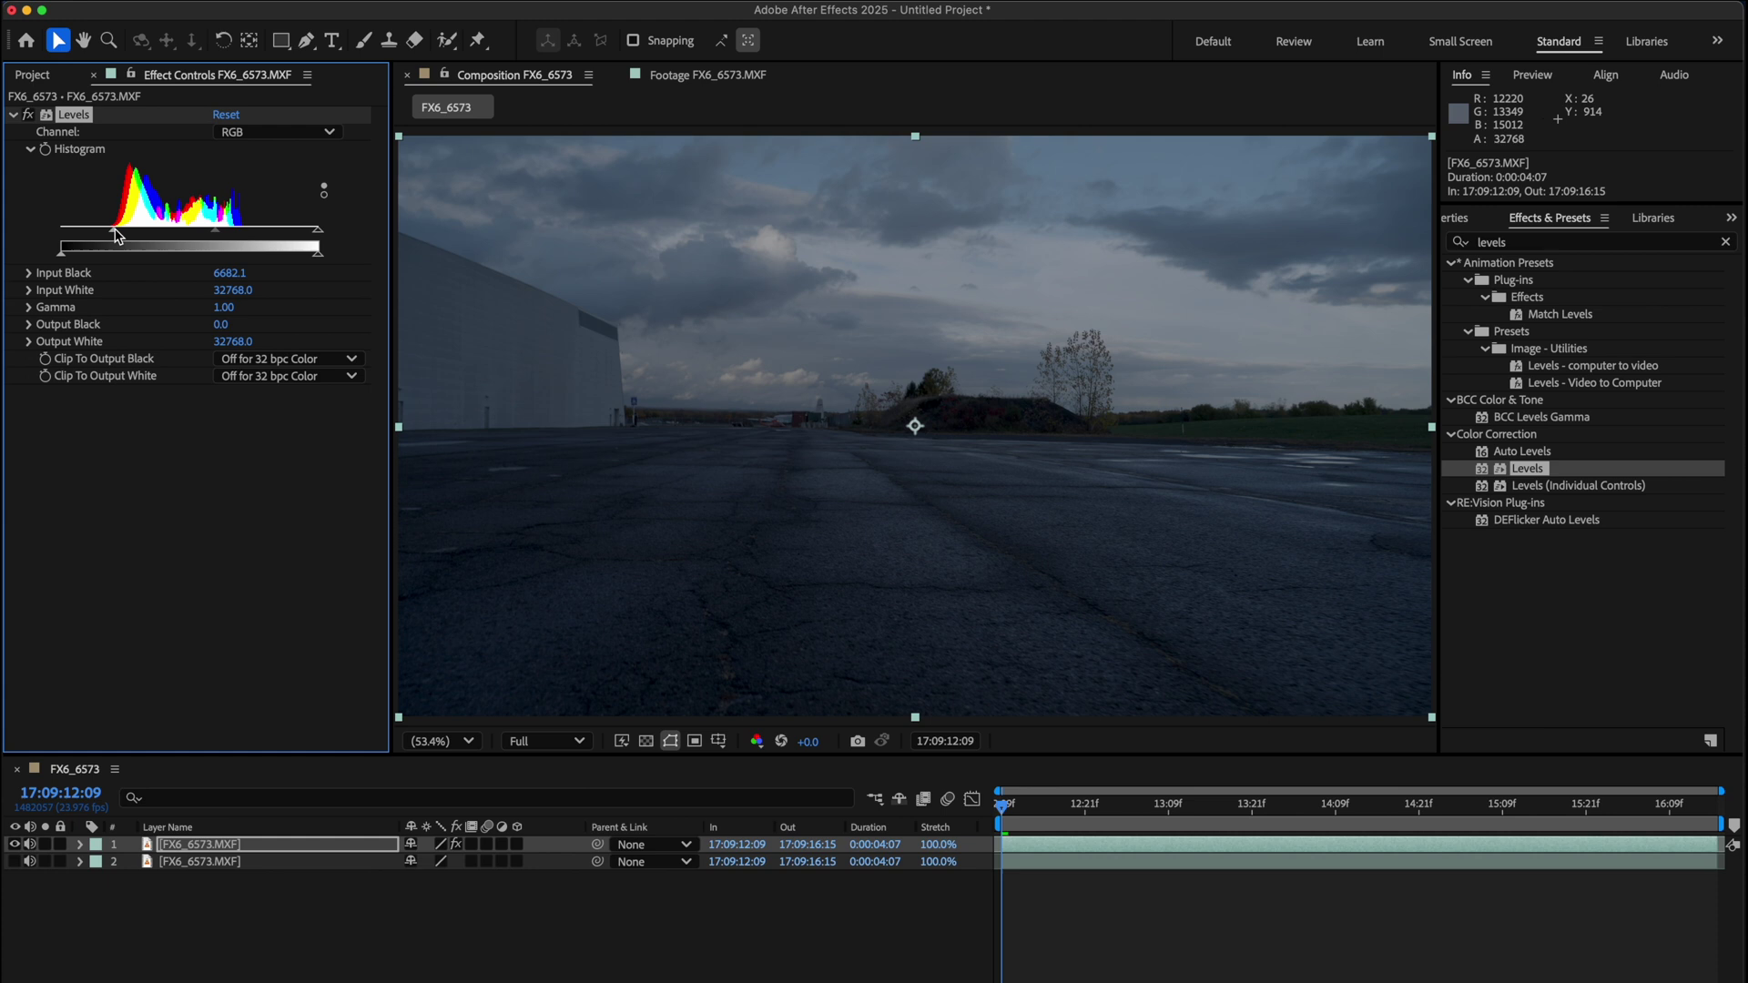
pyautogui.moveTo(321, 241); pyautogui.dragTo(201, 248)
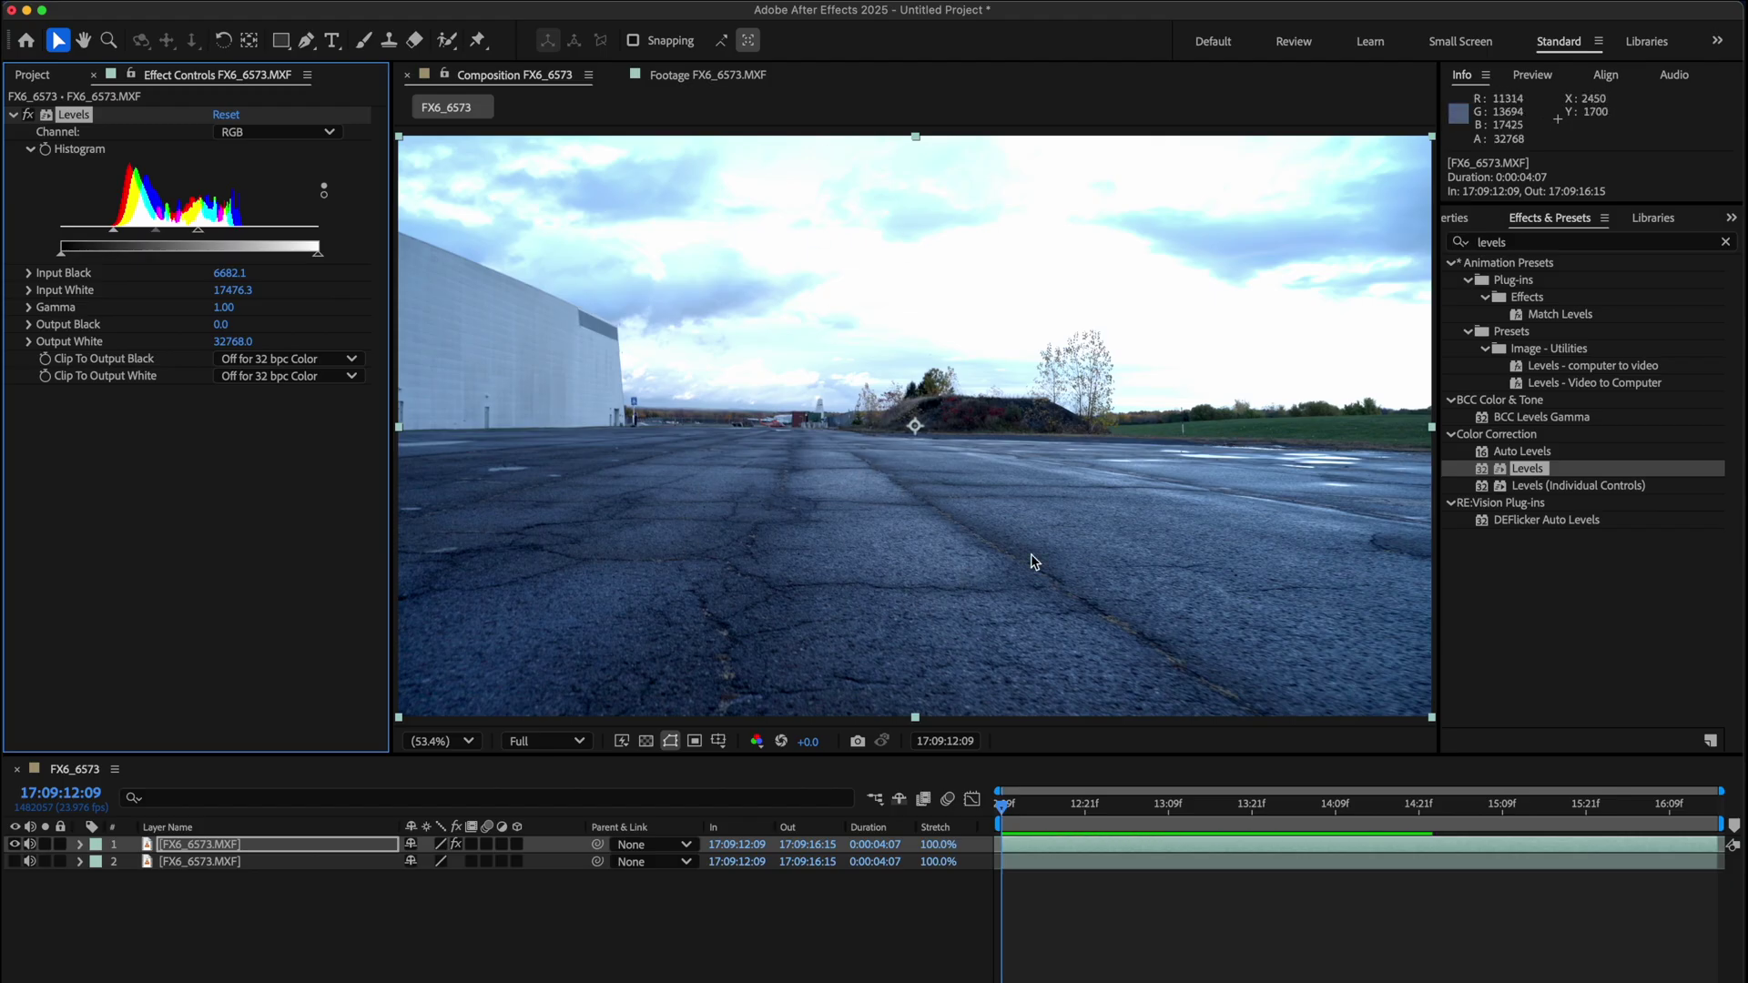
pyautogui.click(1029, 809)
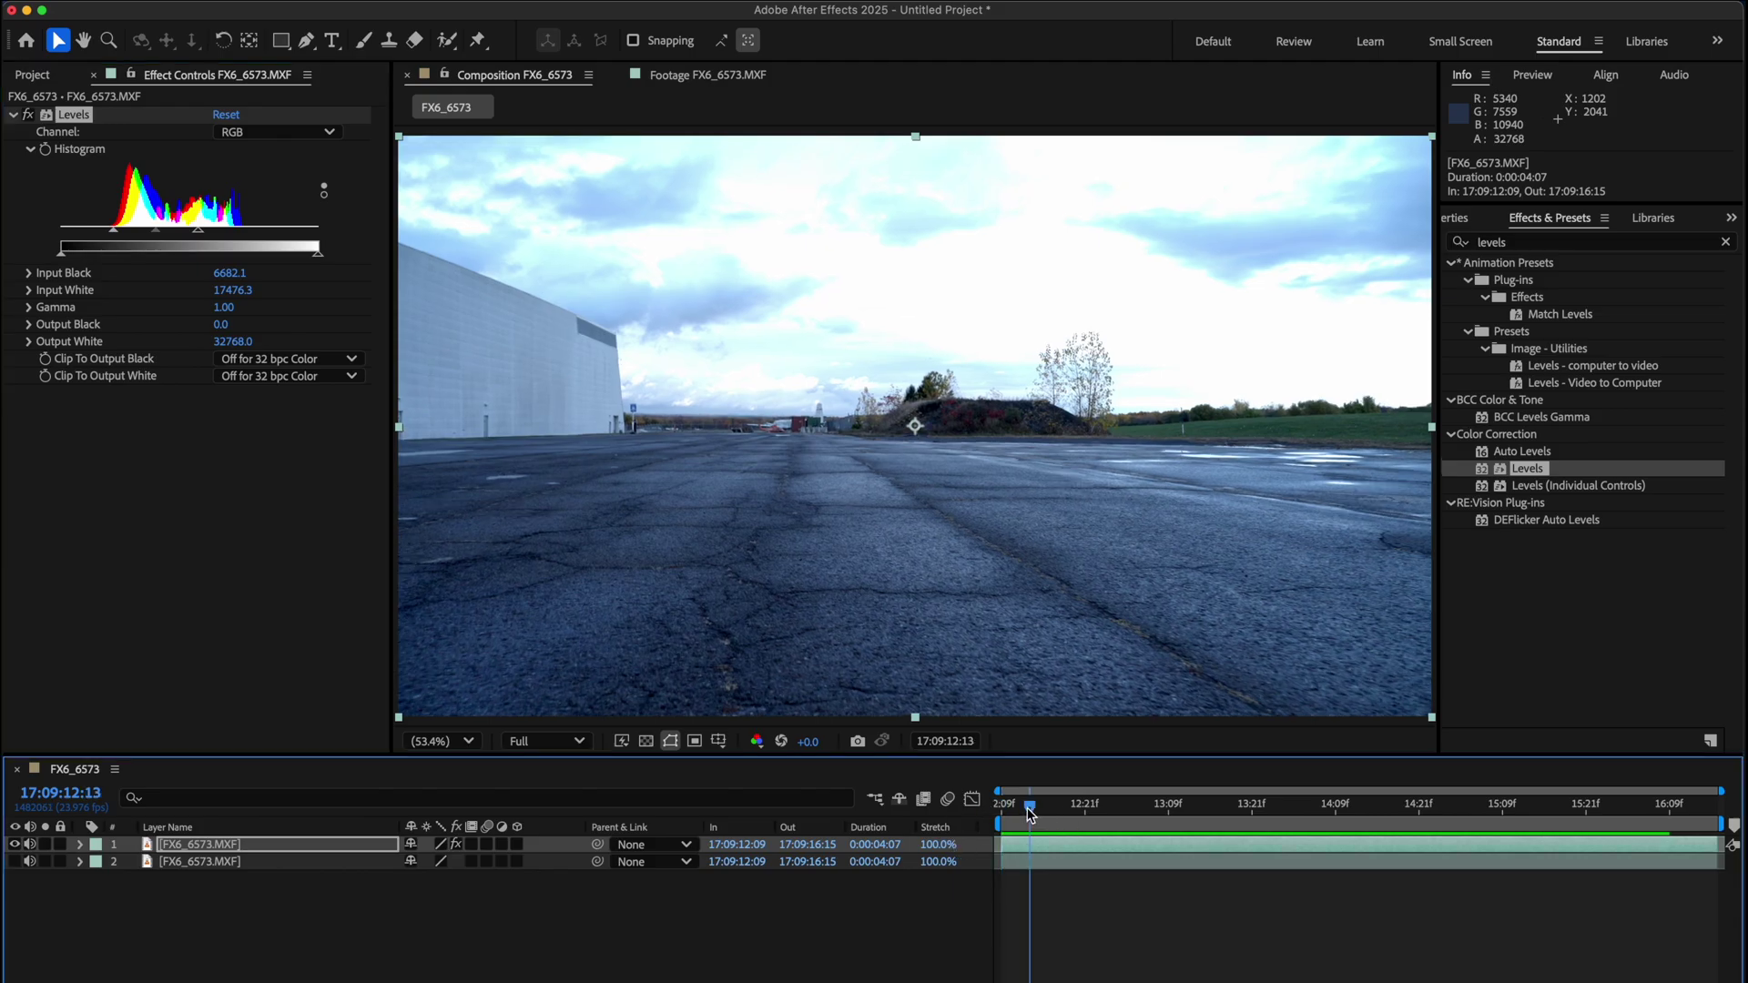
pyautogui.moveTo(1028, 808); pyautogui.dragTo(1003, 809)
# Add Unsharp Mask to the top layer with Amount 100 and Radius 2
pyautogui.click(1535, 244)
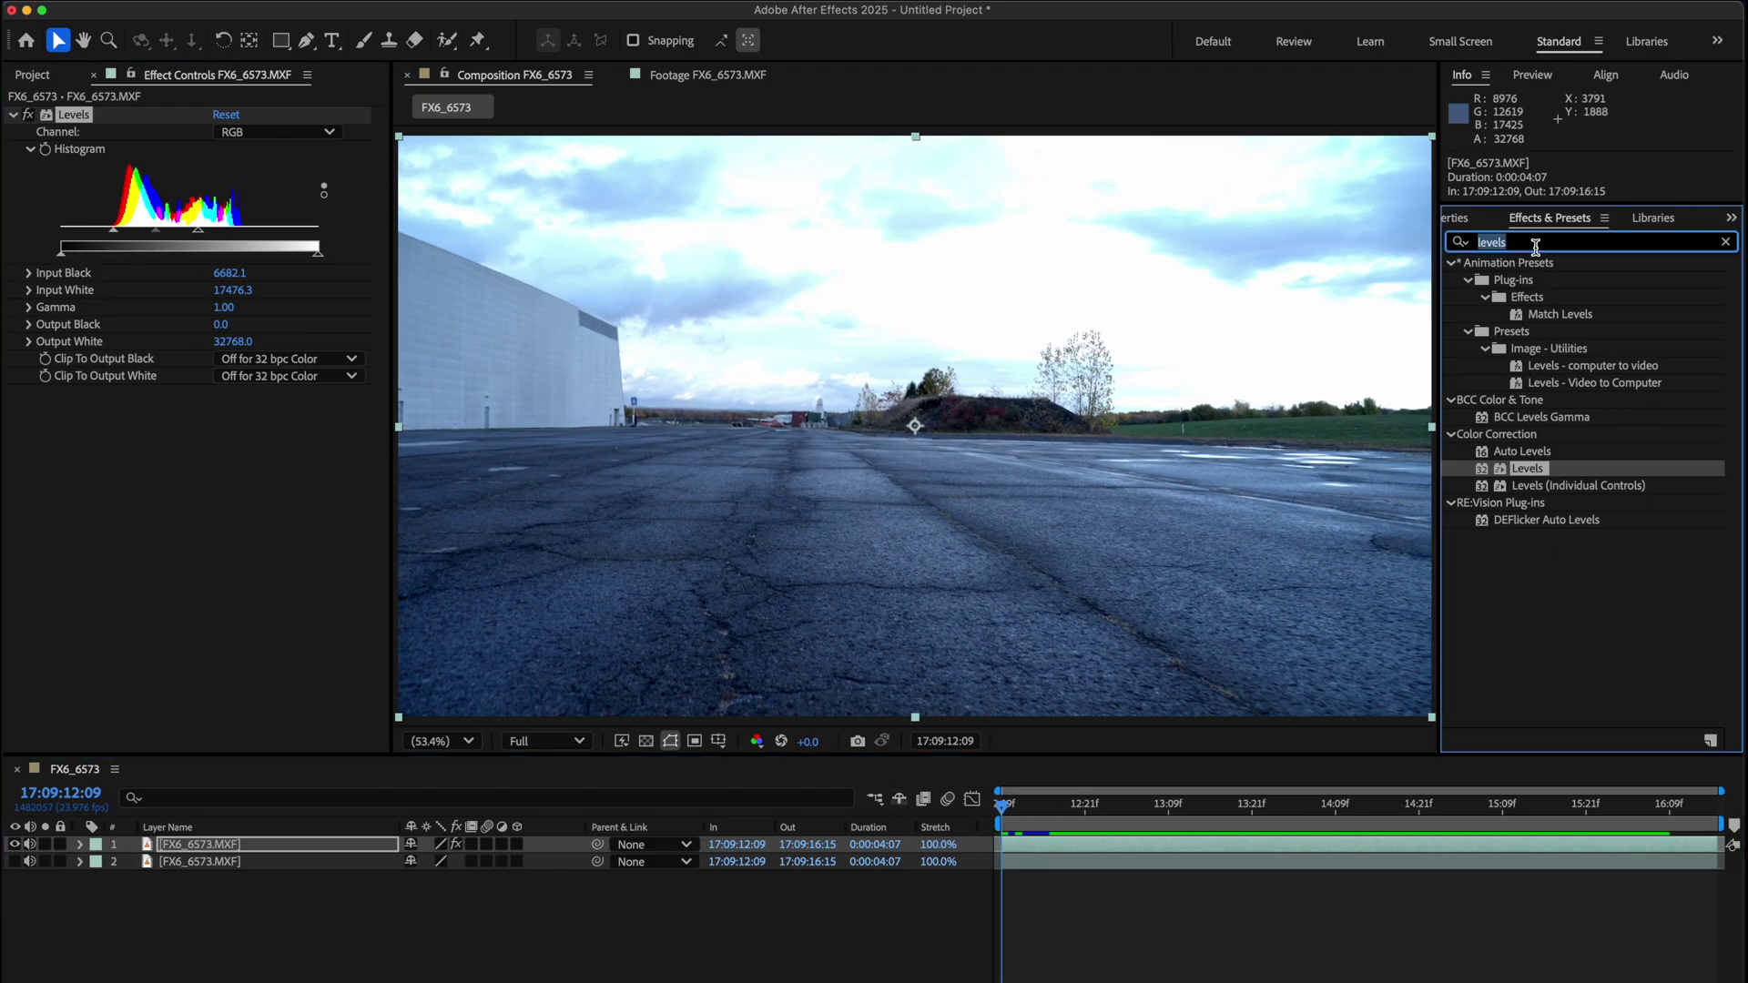
pyautogui.write('unsha')
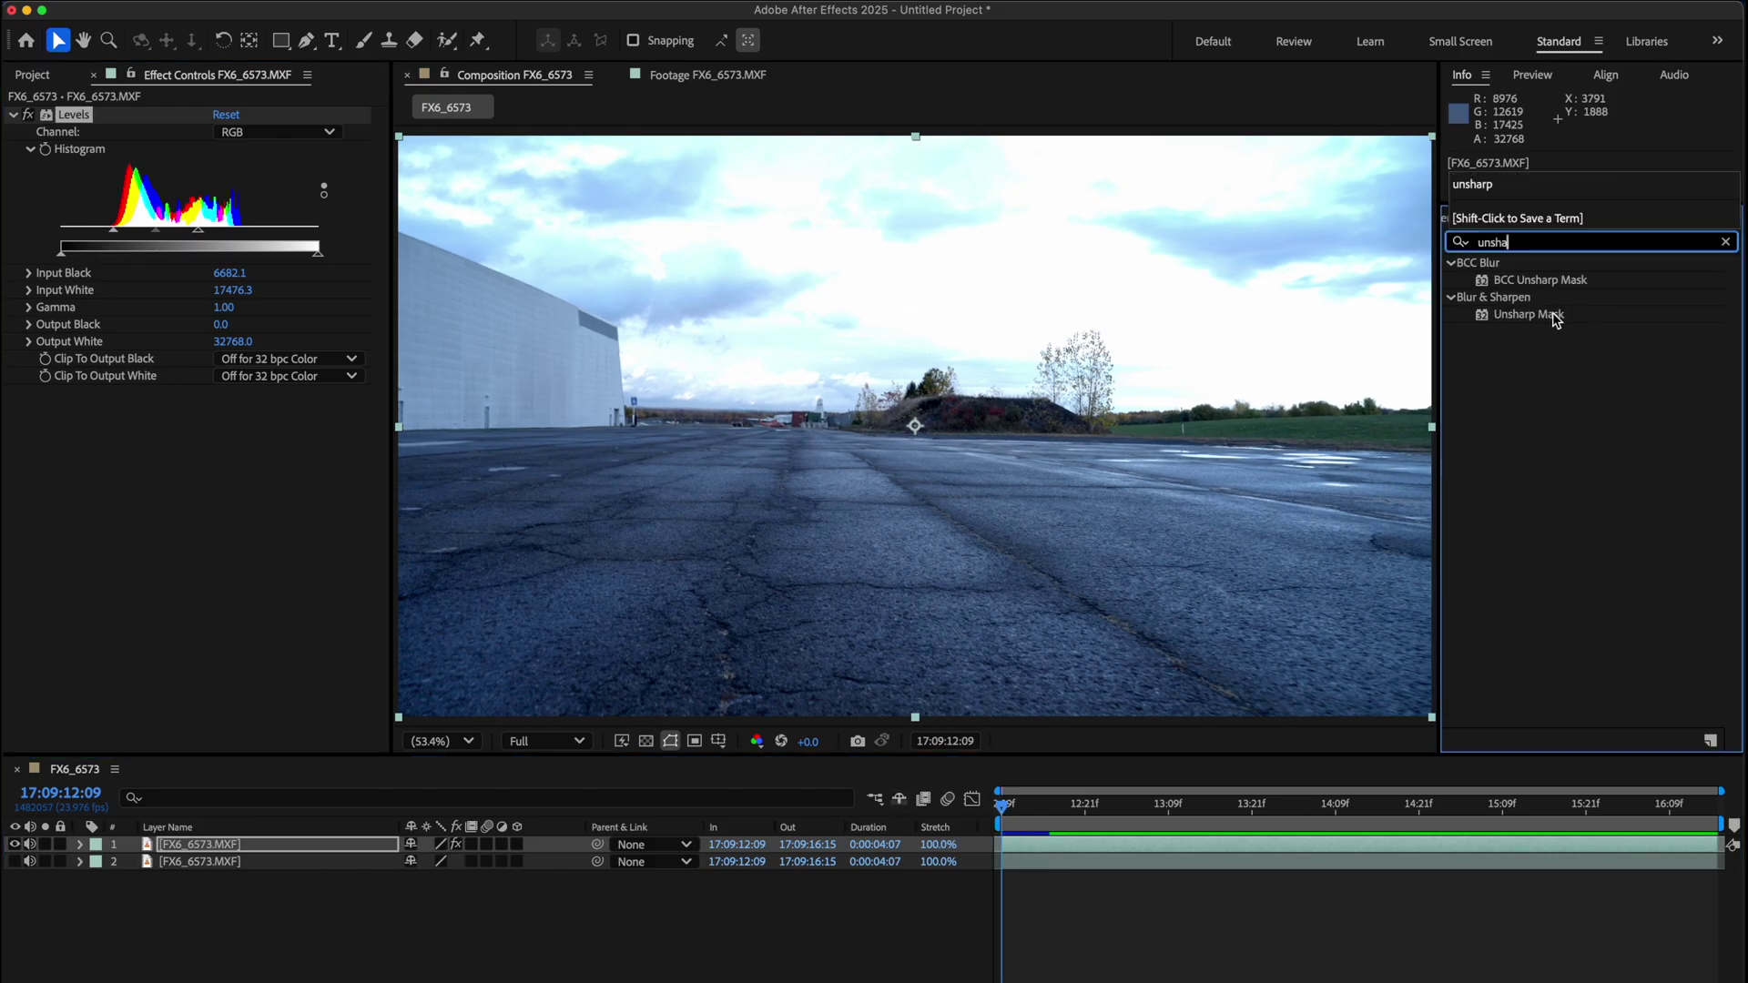
pyautogui.doubleClick(1548, 315)
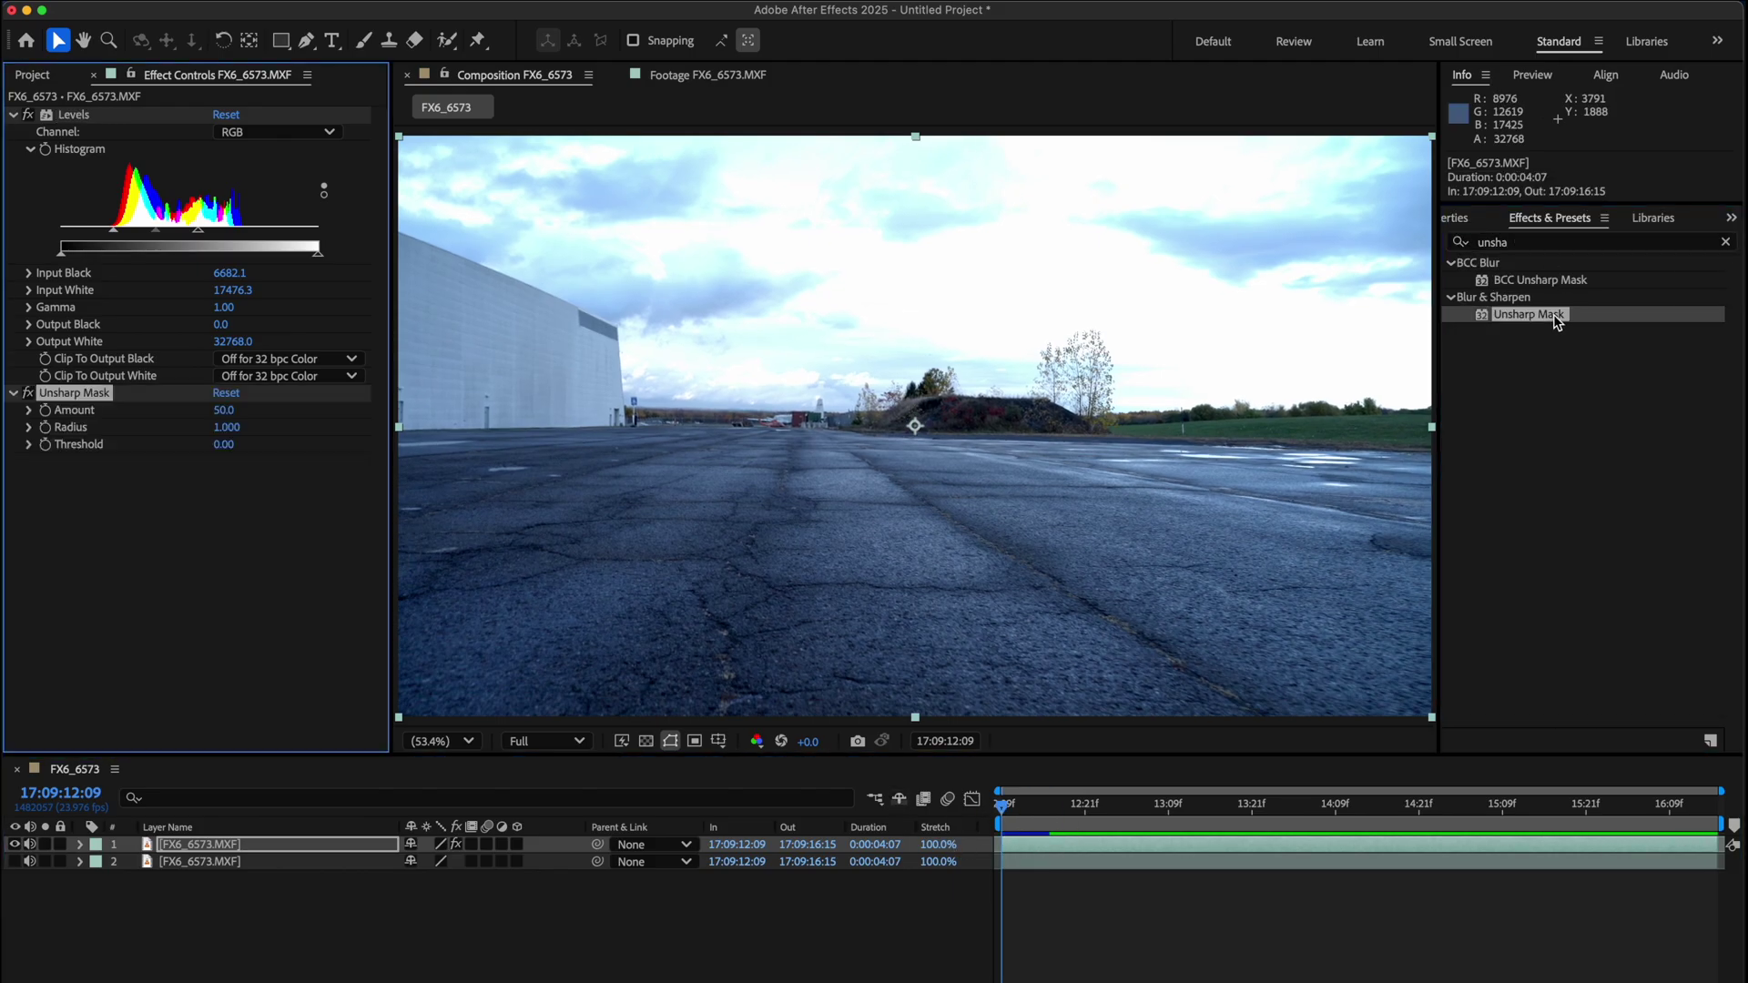
pyautogui.click(224, 410)
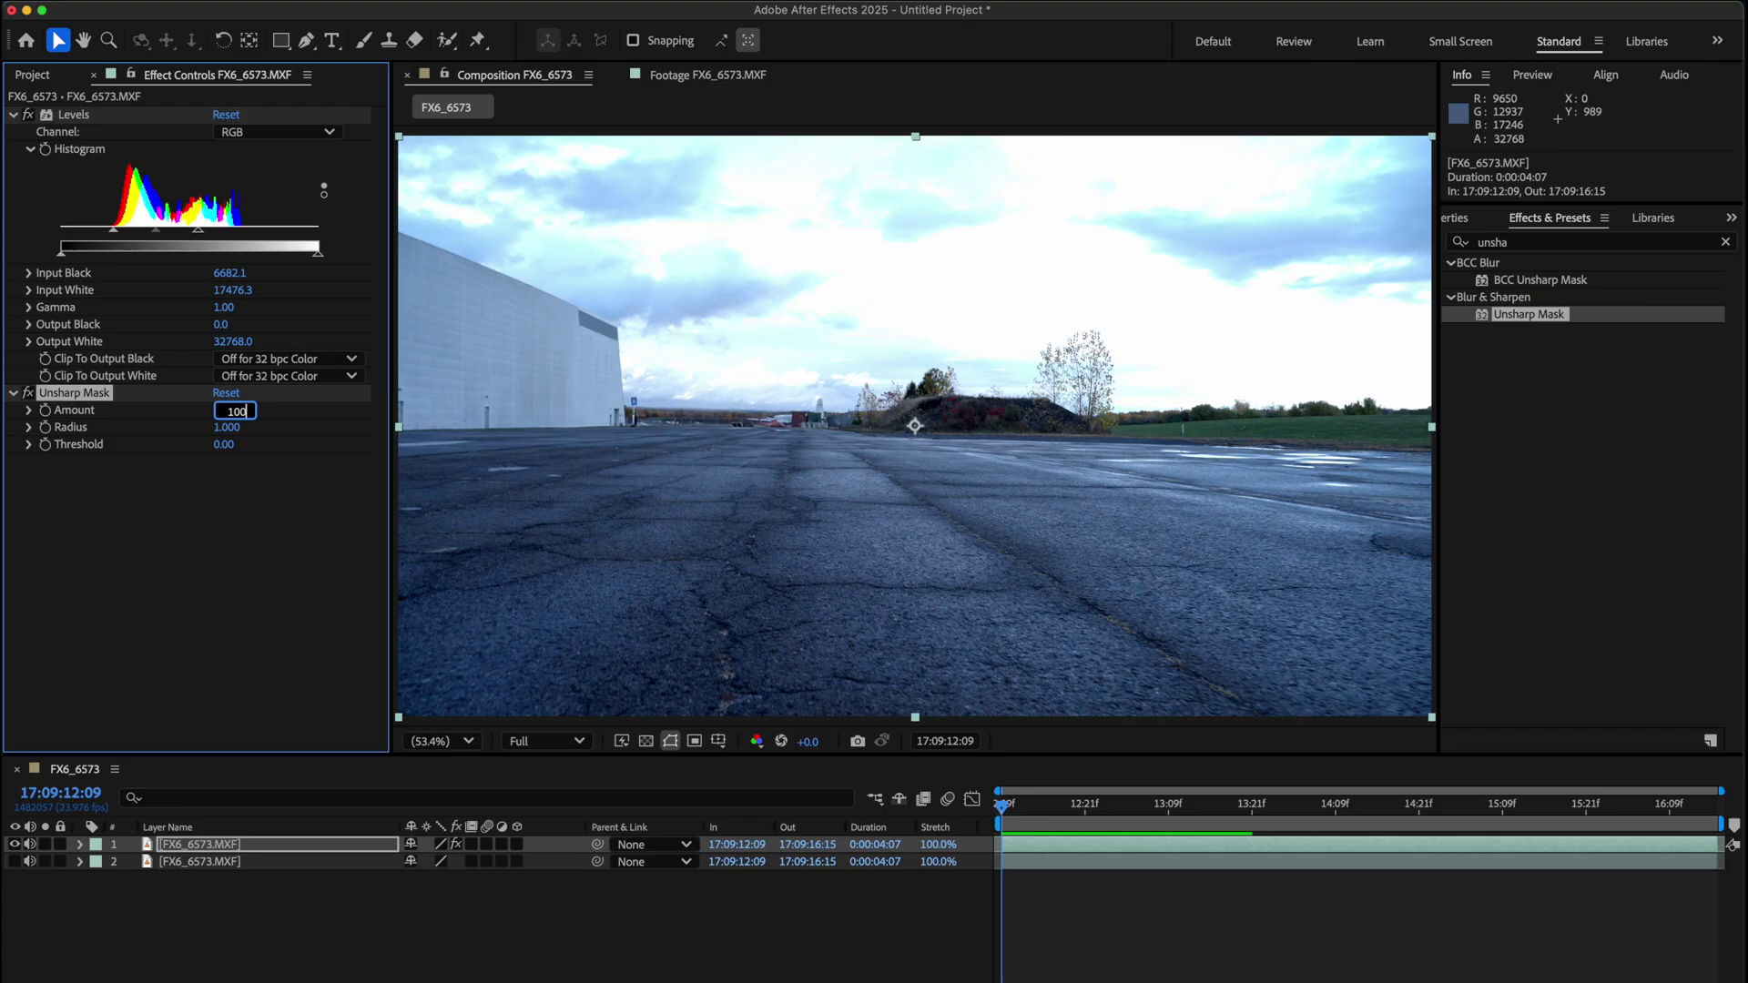
pyautogui.press('Return')
pyautogui.click(231, 428)
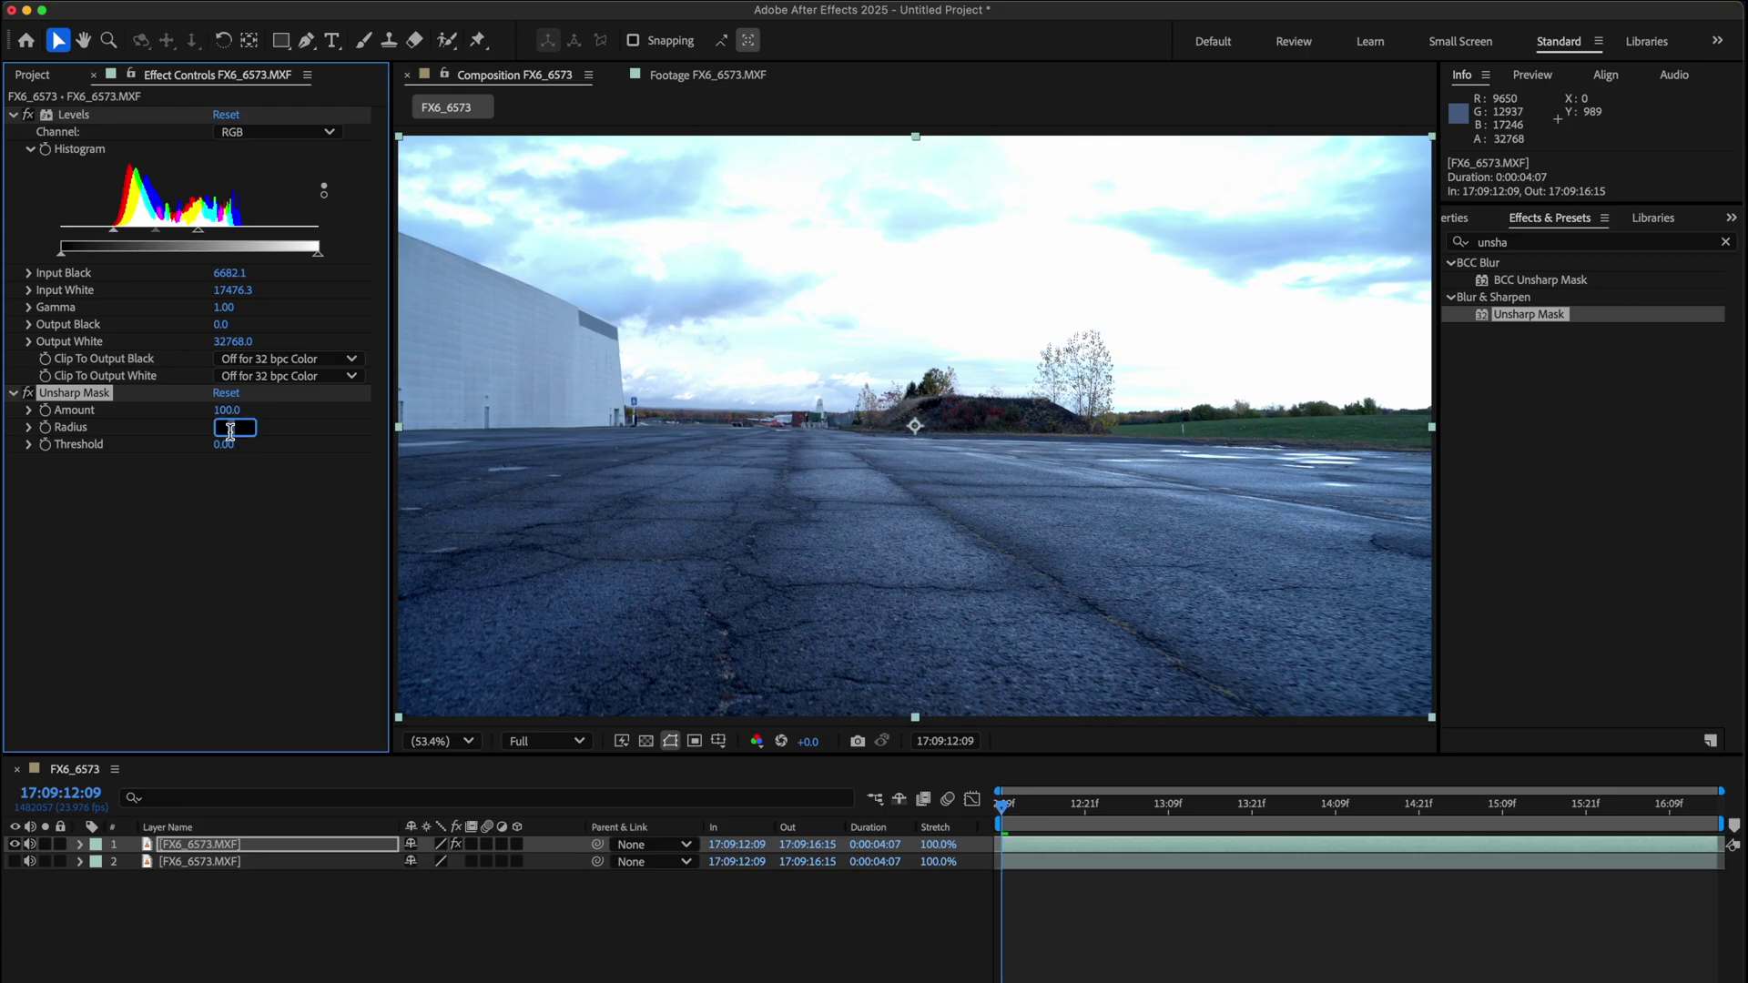
pyautogui.write('2')
pyautogui.press('Return')
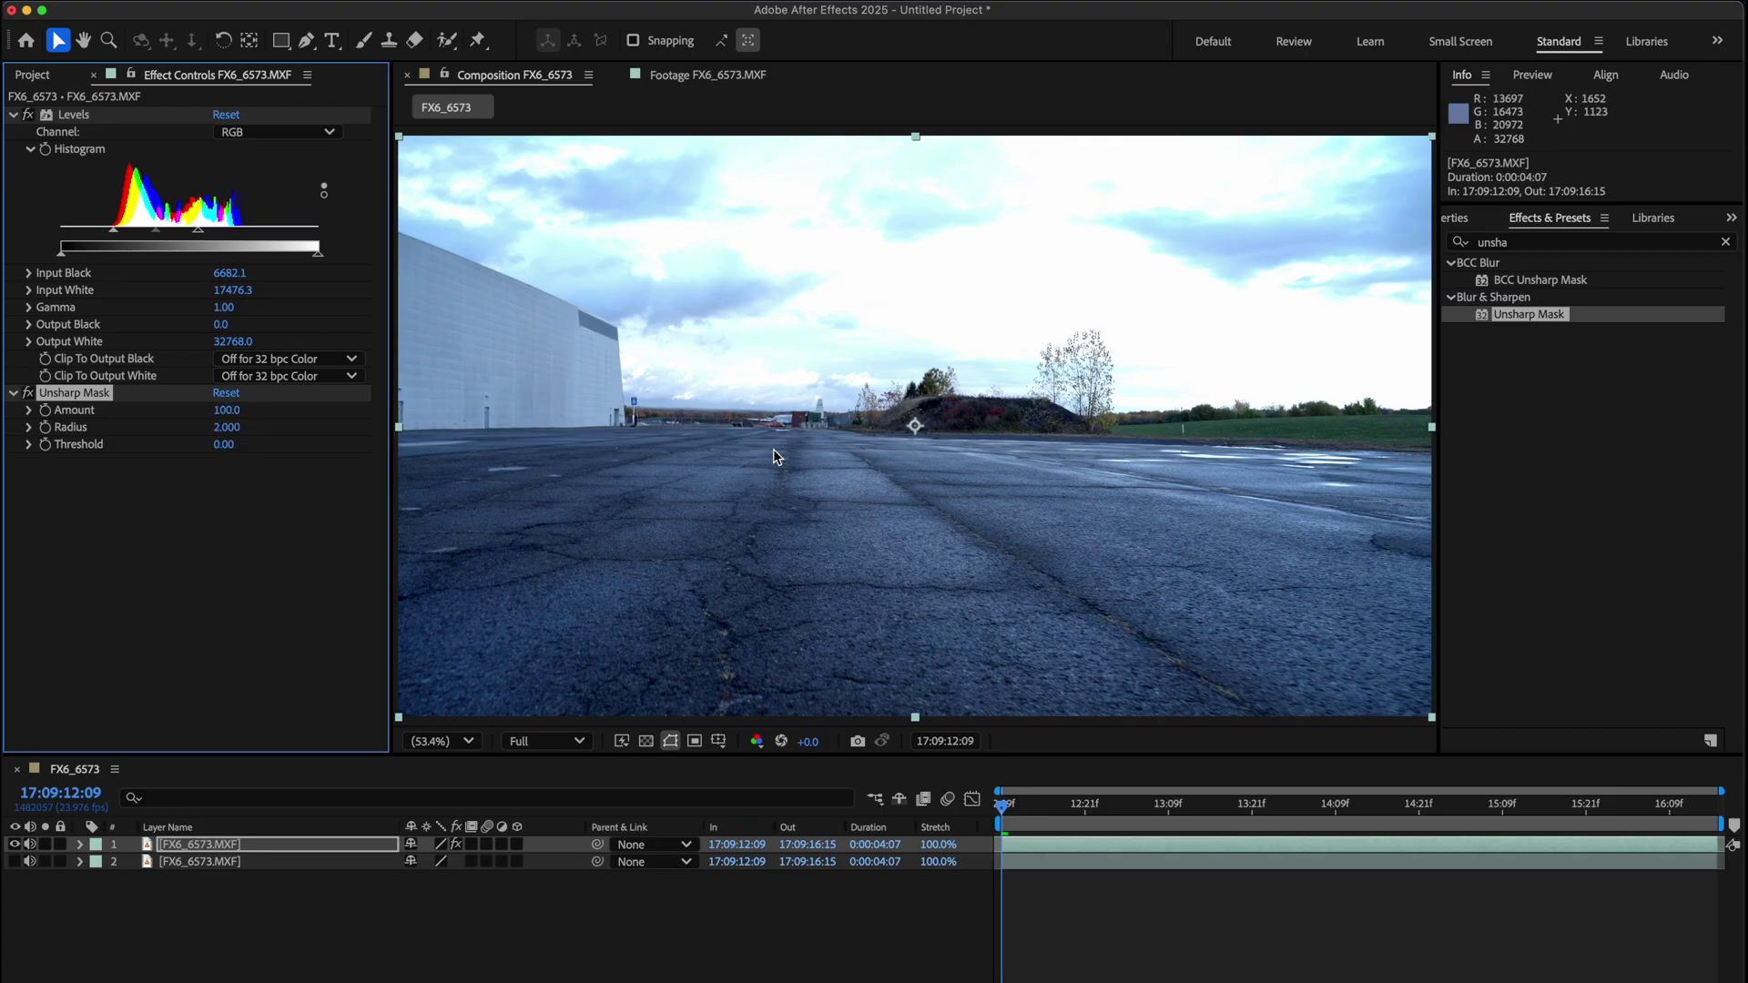
pyautogui.click(215, 846)
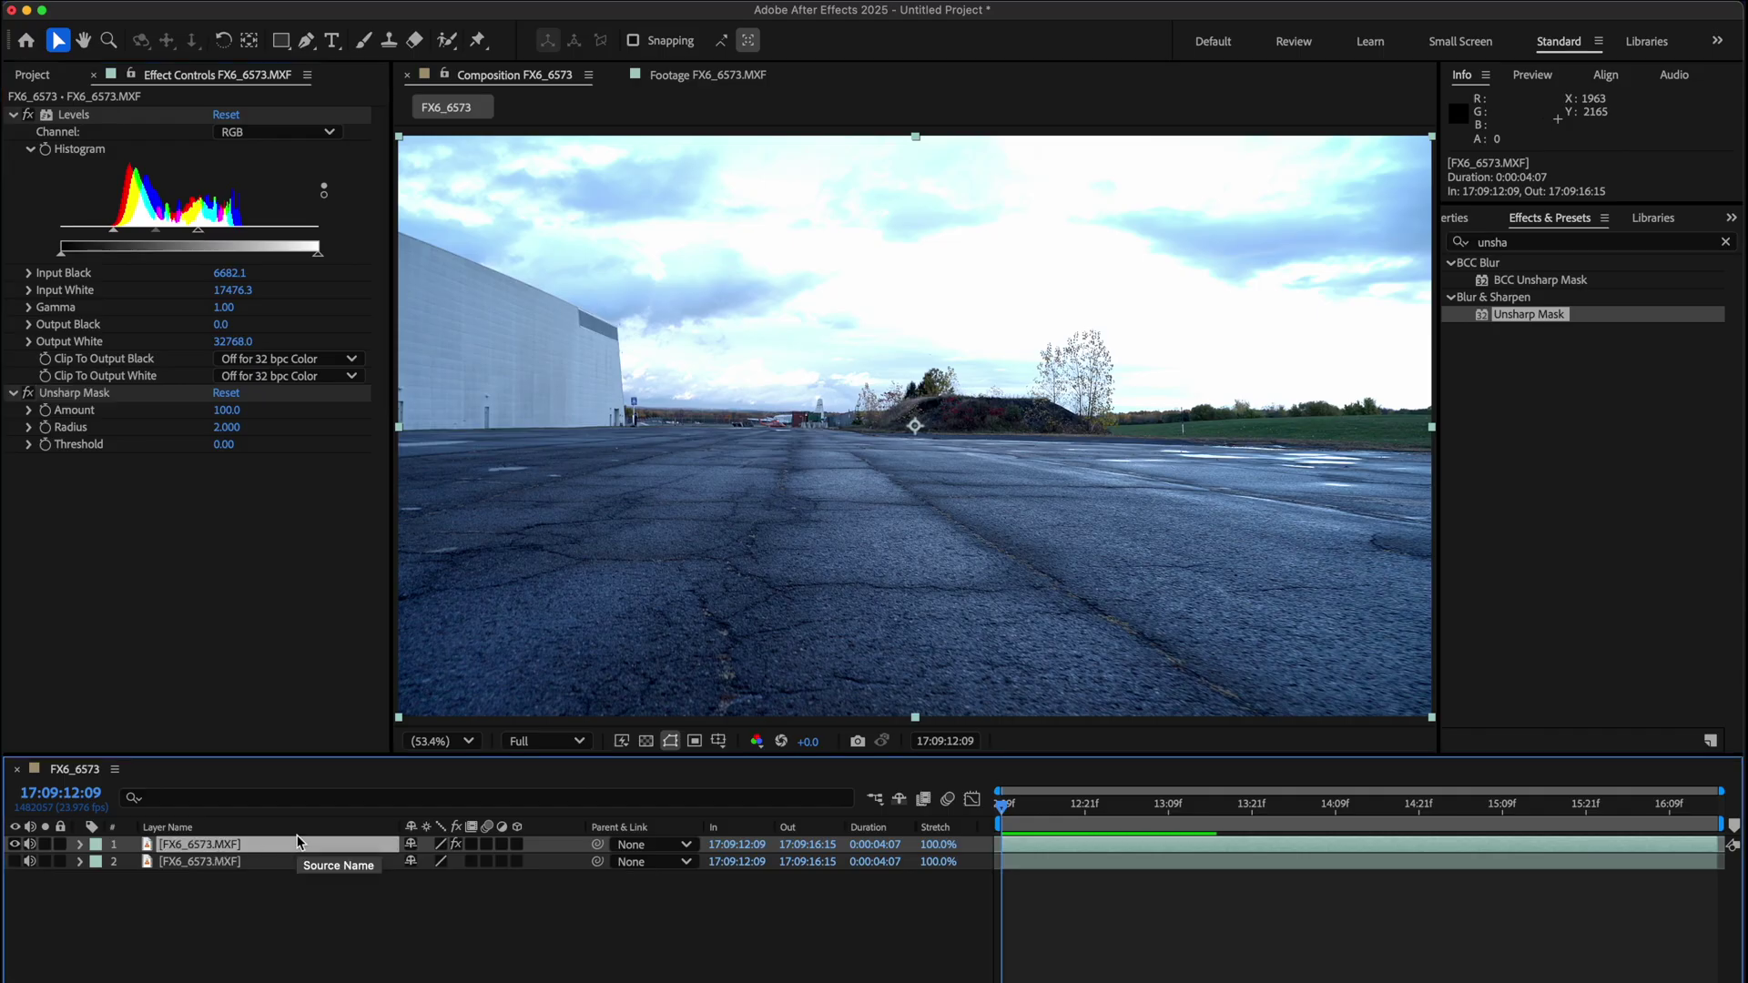
# Pre-compose the graded top layer into a composition named 'track'
pyautogui.press('super+shift+c')
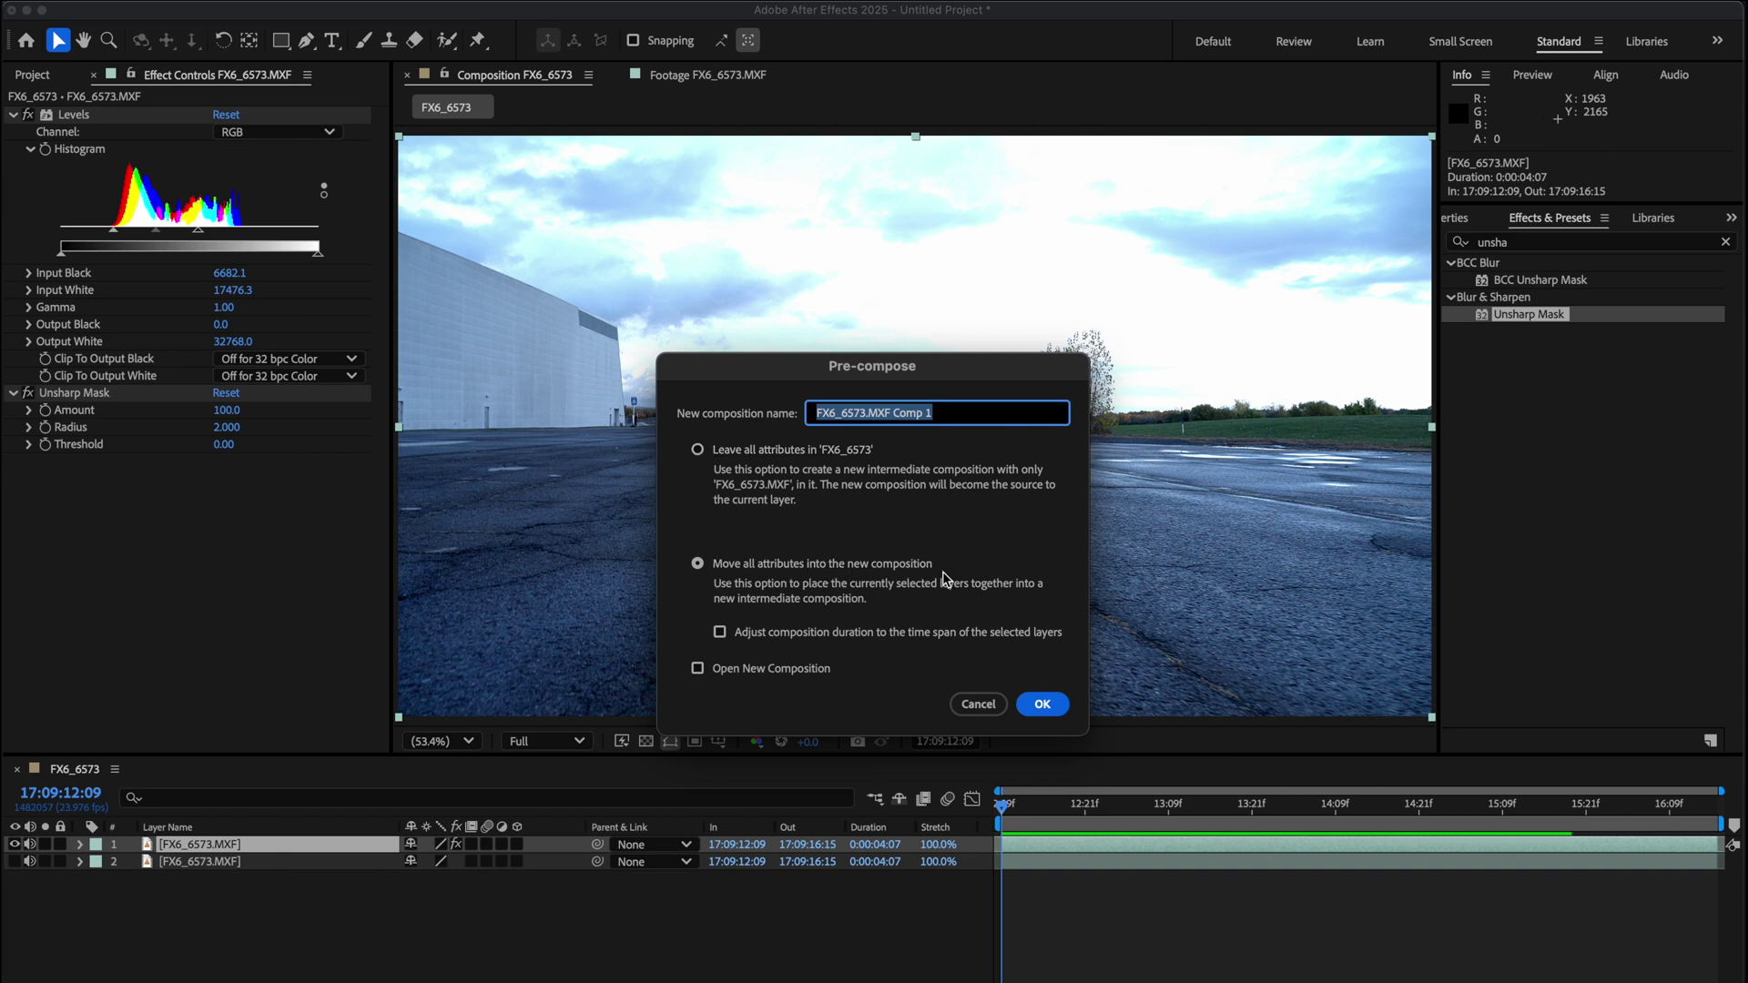
pyautogui.doubleClick(951, 413)
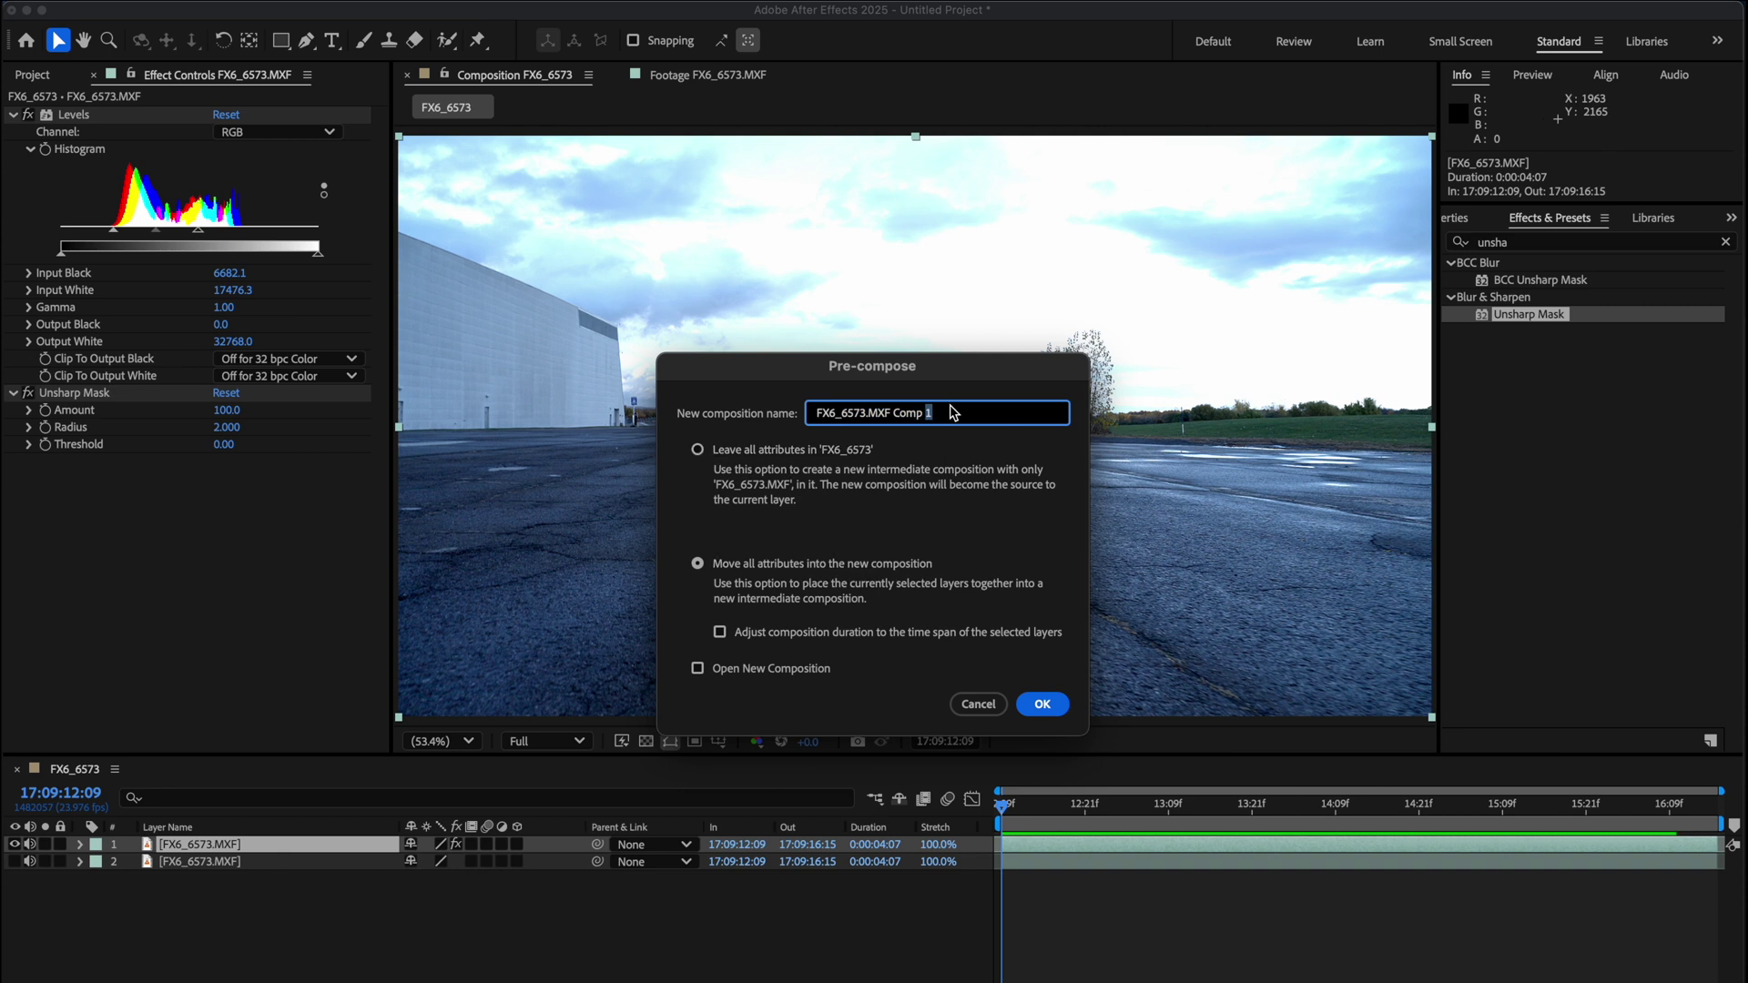
pyautogui.press('super+a')
pyautogui.write('tr')
pyautogui.press('Return')
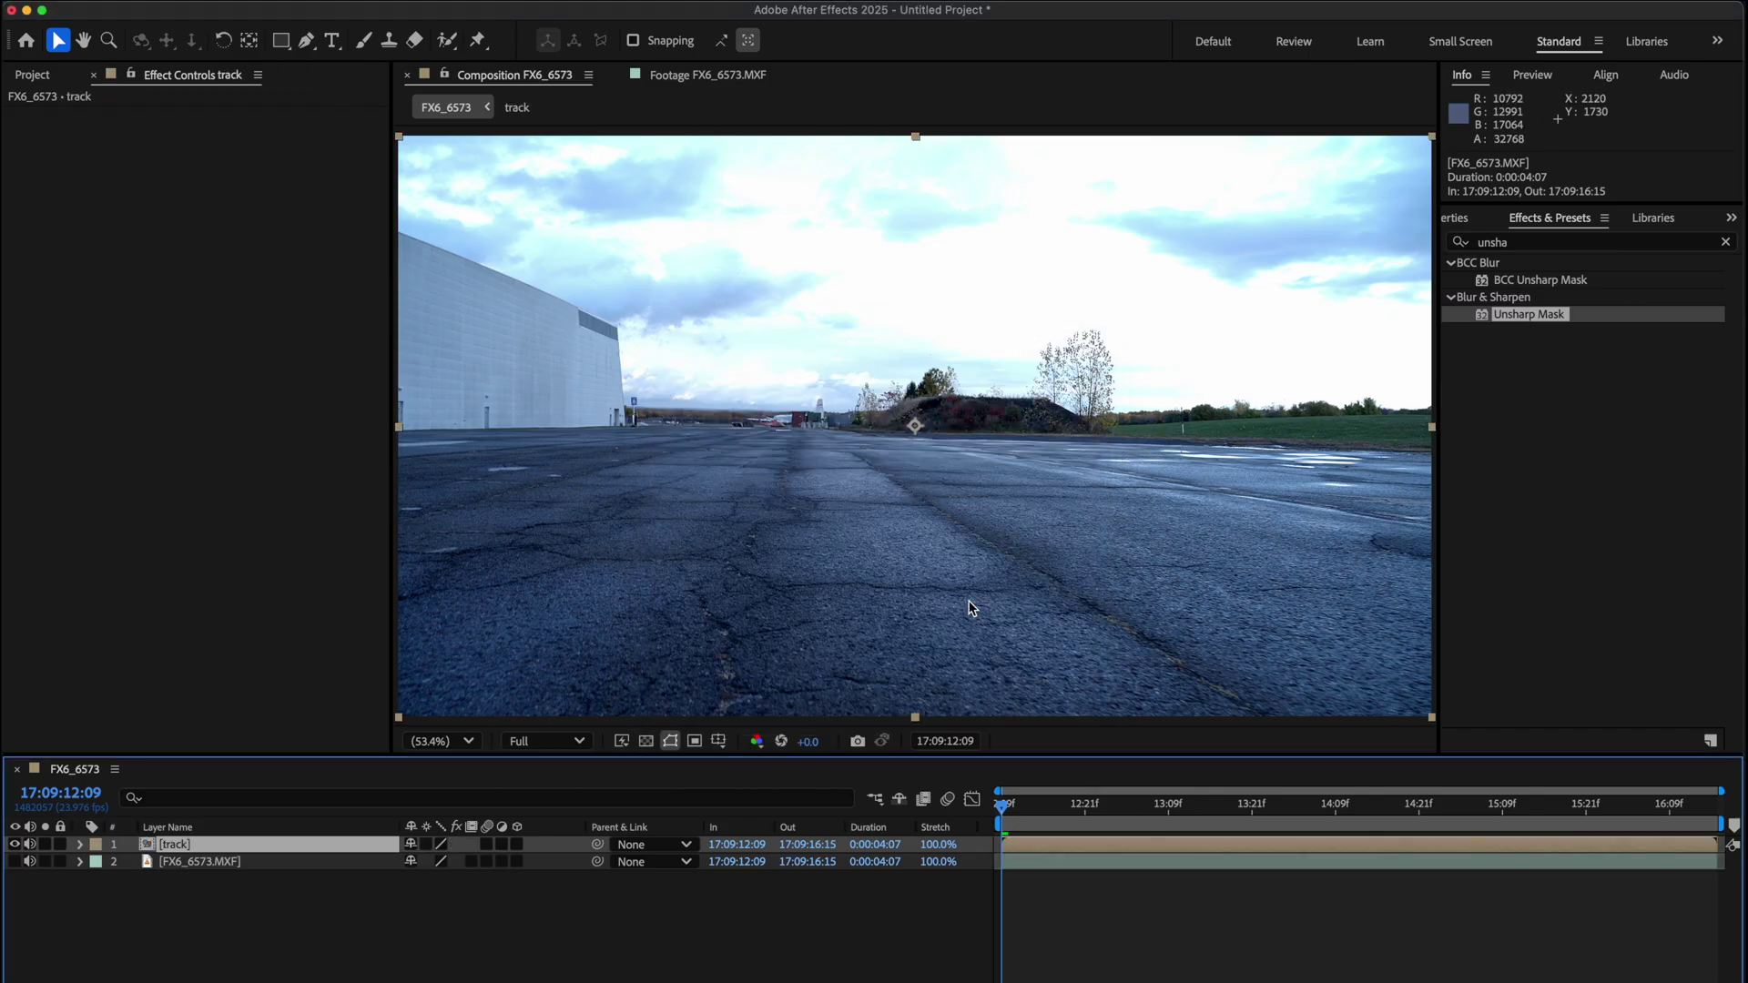
# Run Track Camera on the track layer and preview the solved footage
pyautogui.rightClick(199, 849)
pyautogui.moveTo(305, 815)
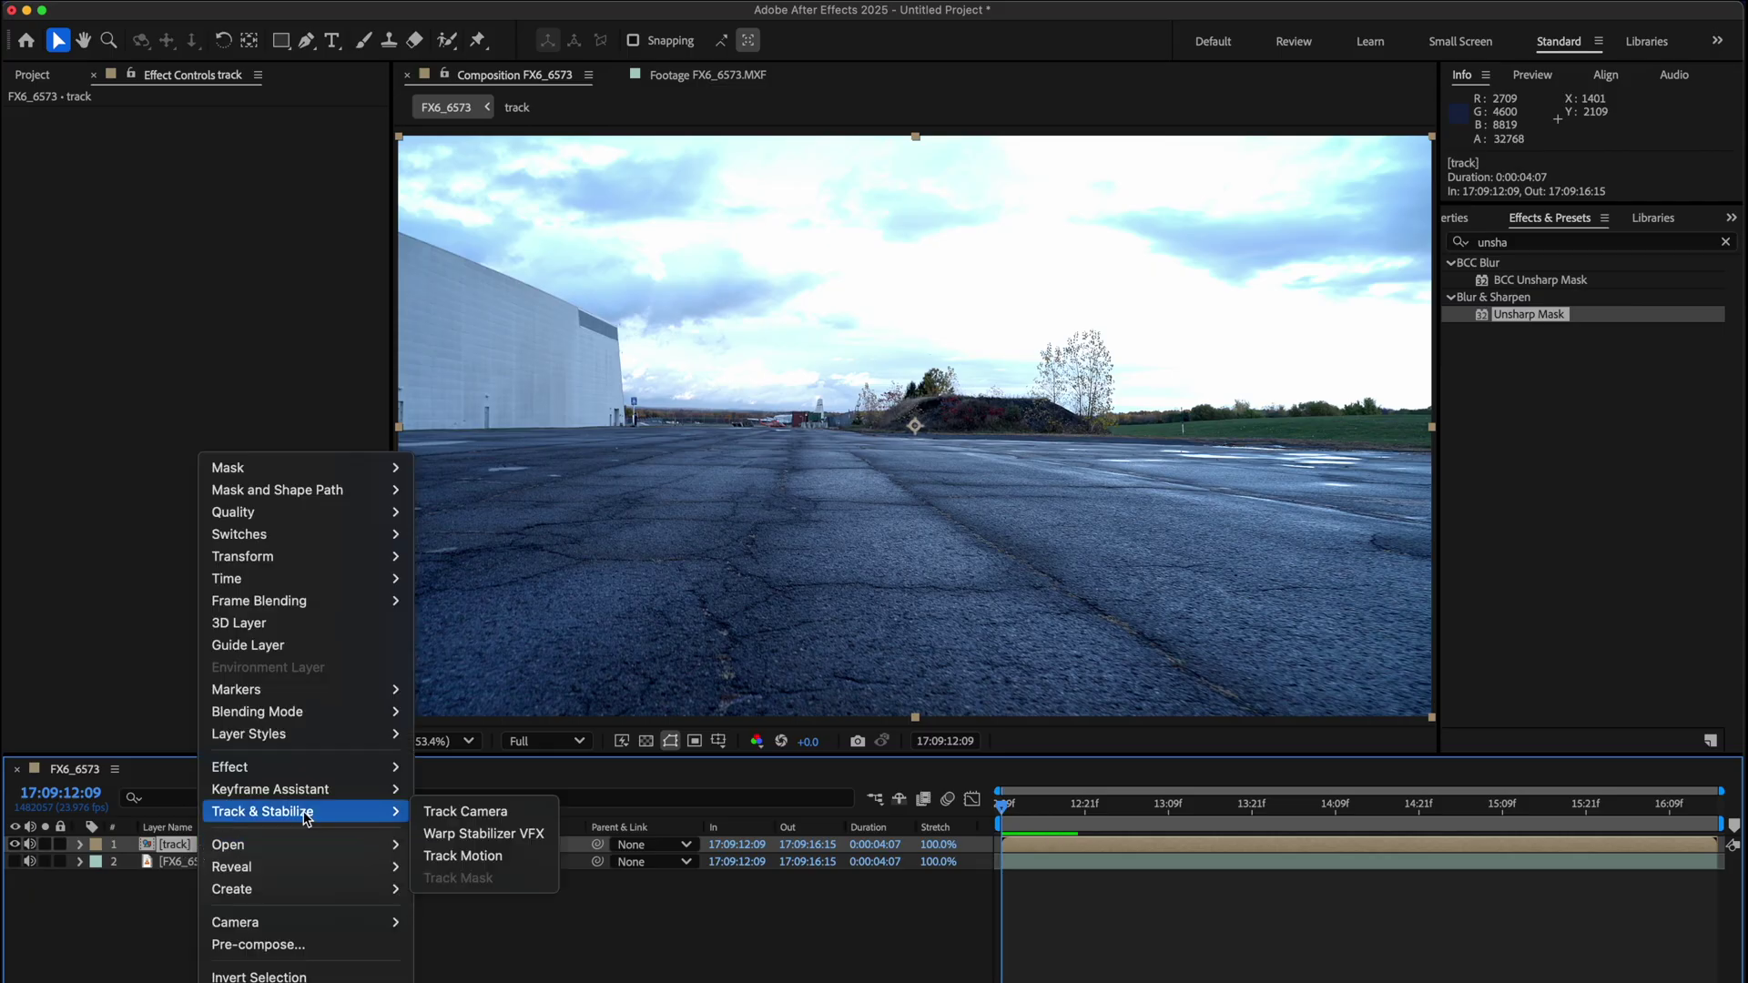
pyautogui.click(507, 813)
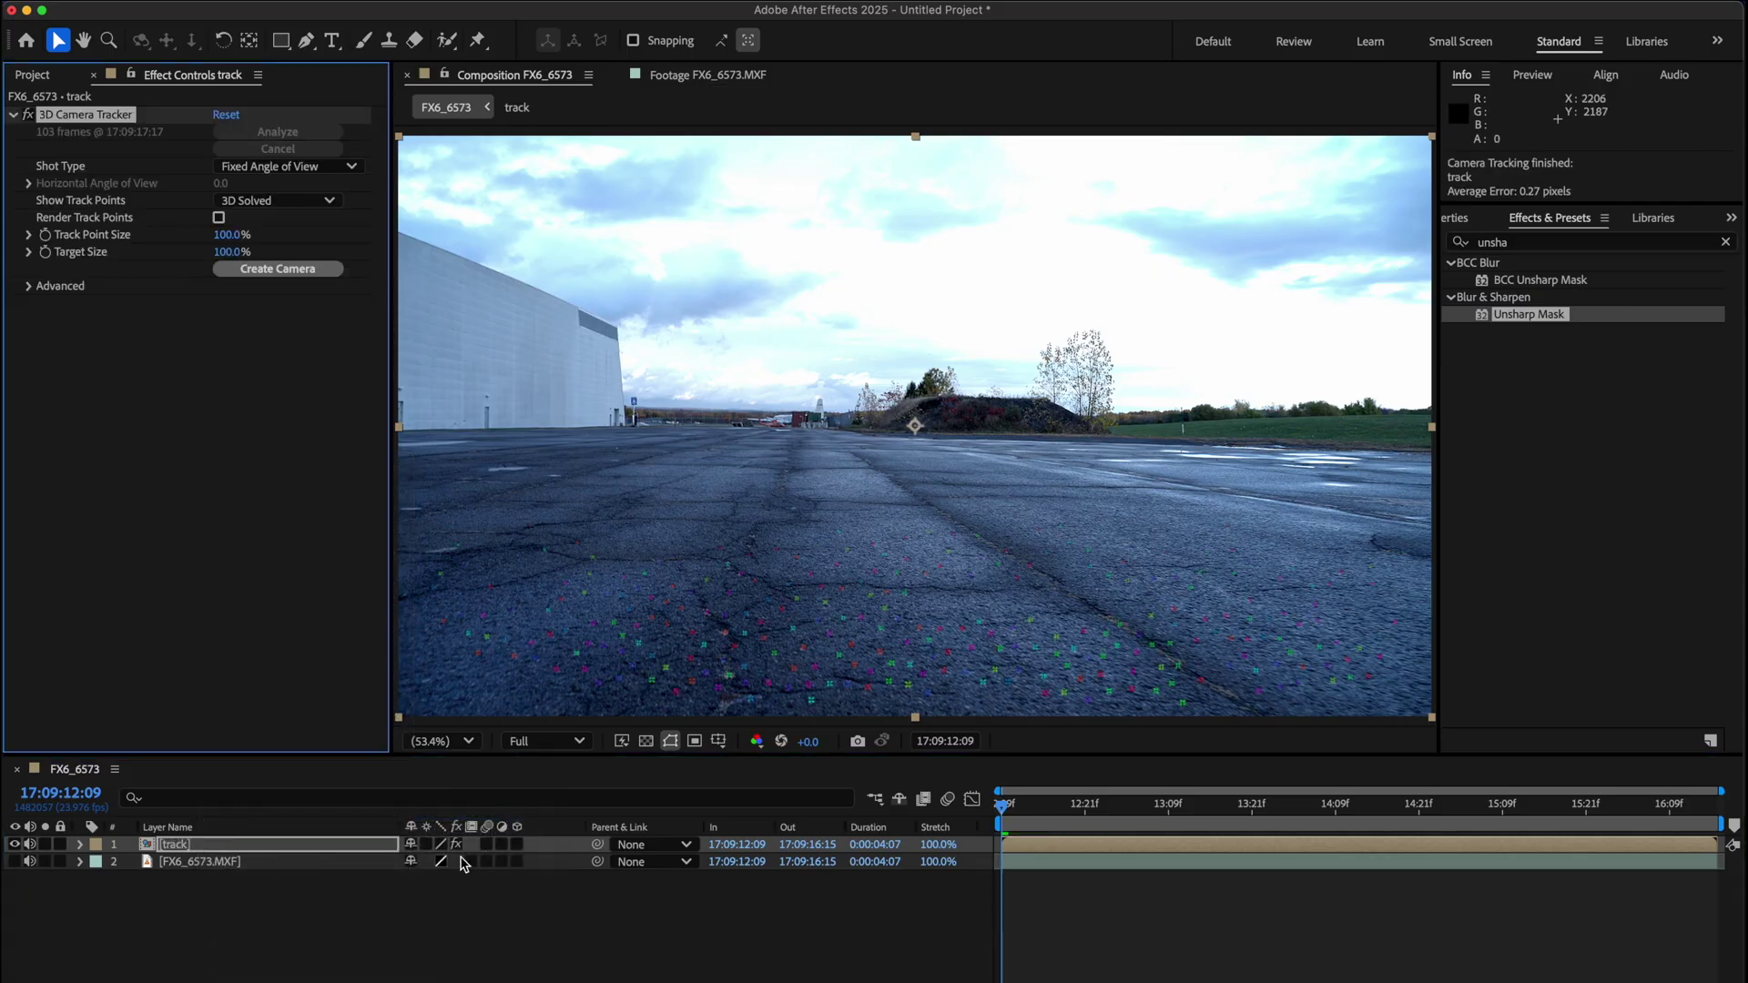
pyautogui.moveTo(1001, 804); pyautogui.dragTo(1240, 842)
pyautogui.press('Home')
pyautogui.press('space')
pyautogui.press('space')
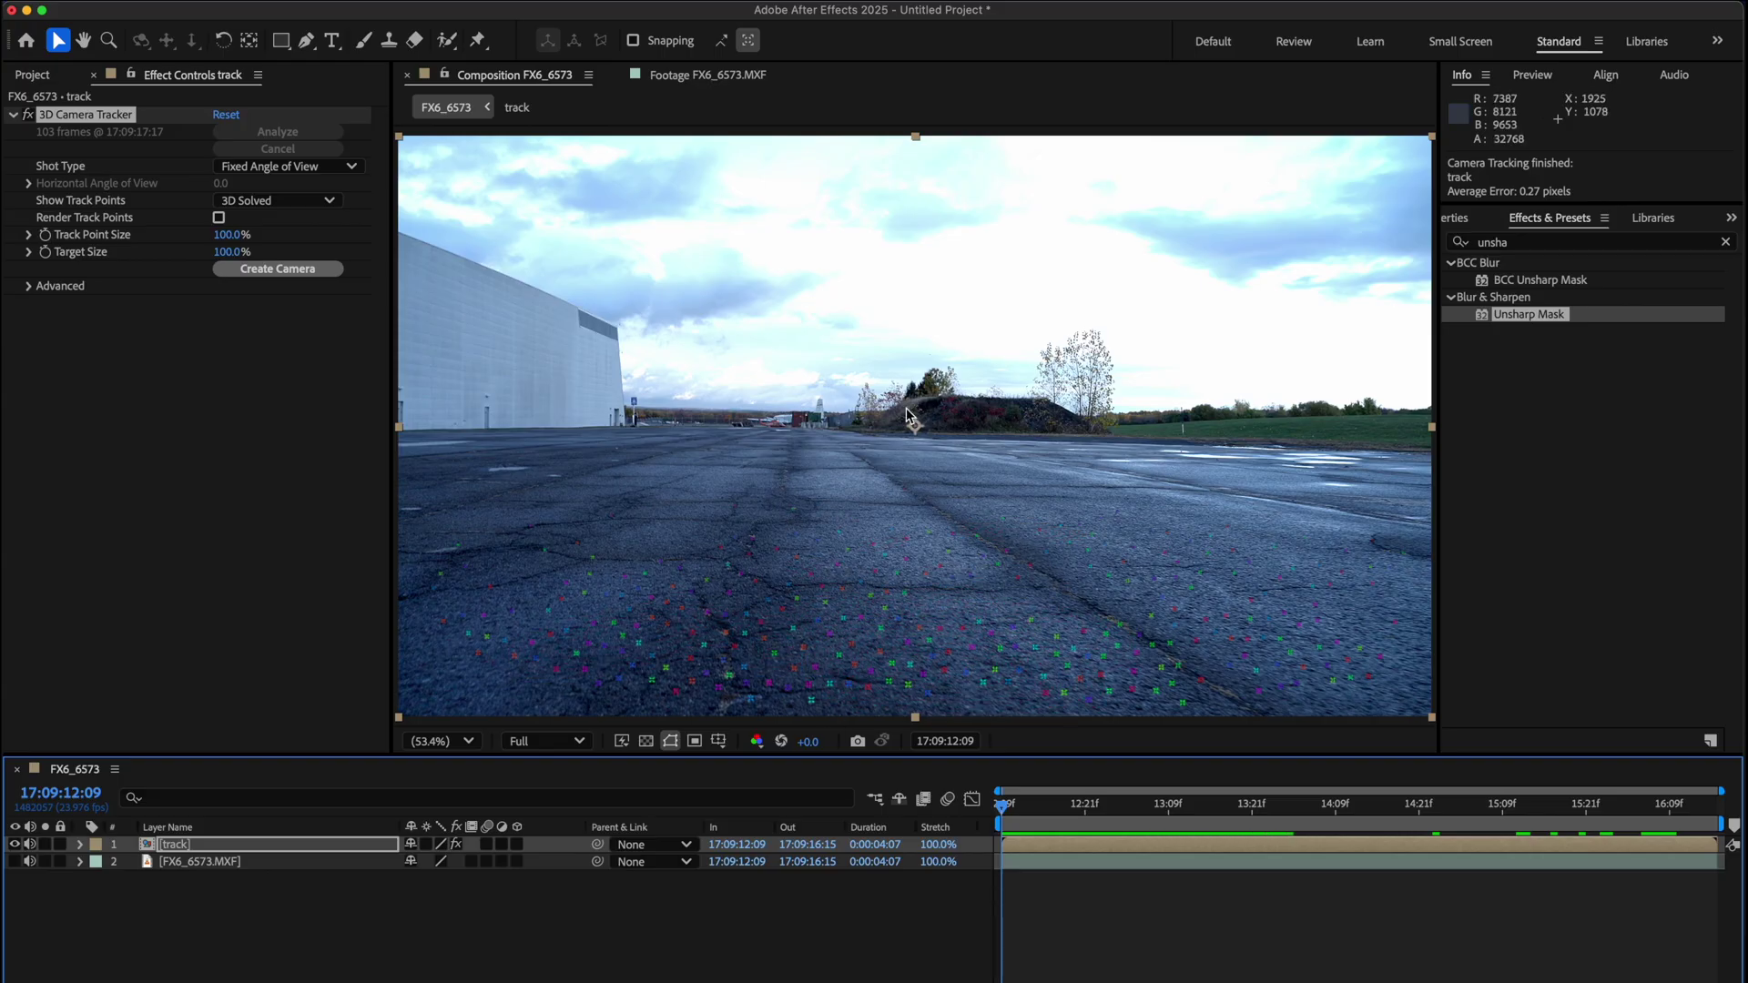
# Expand the 3D Camera Tracker's Advanced settings and scrub to review the ground track points
pyautogui.click(29, 290)
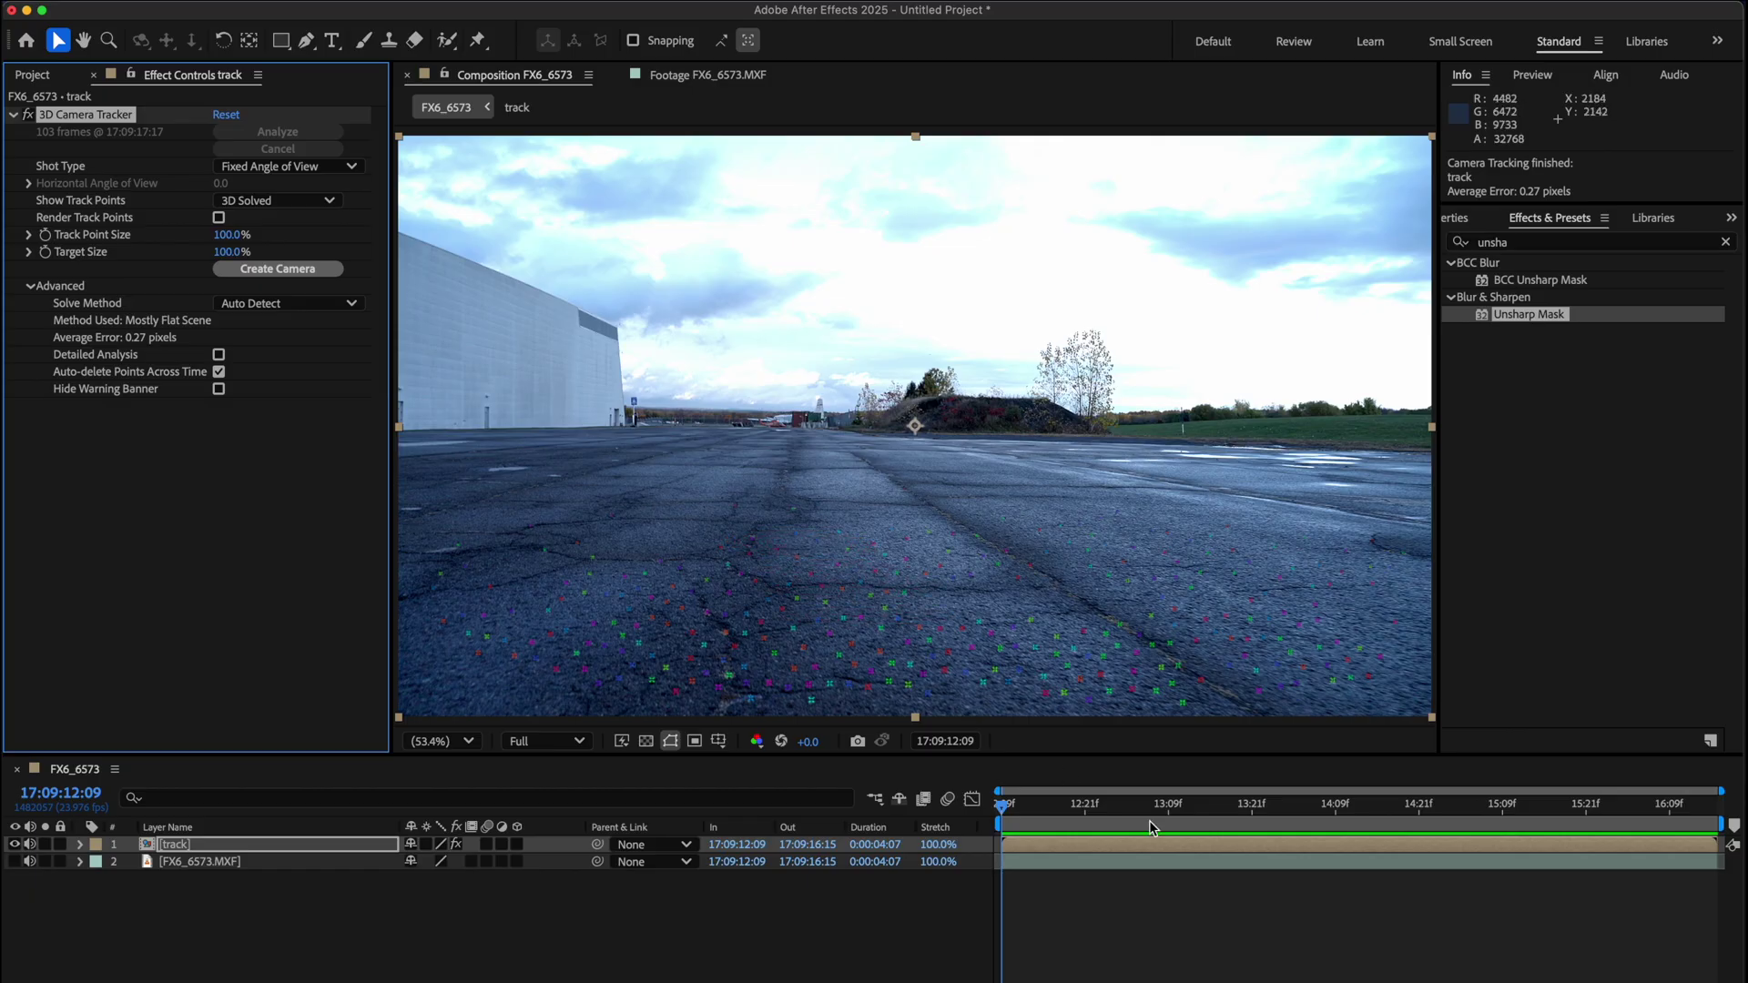
pyautogui.moveTo(1008, 819)
pyautogui.mouseDown()
pyautogui.moveTo(1134, 835)
pyautogui.moveTo(1004, 820)
pyautogui.mouseUp()
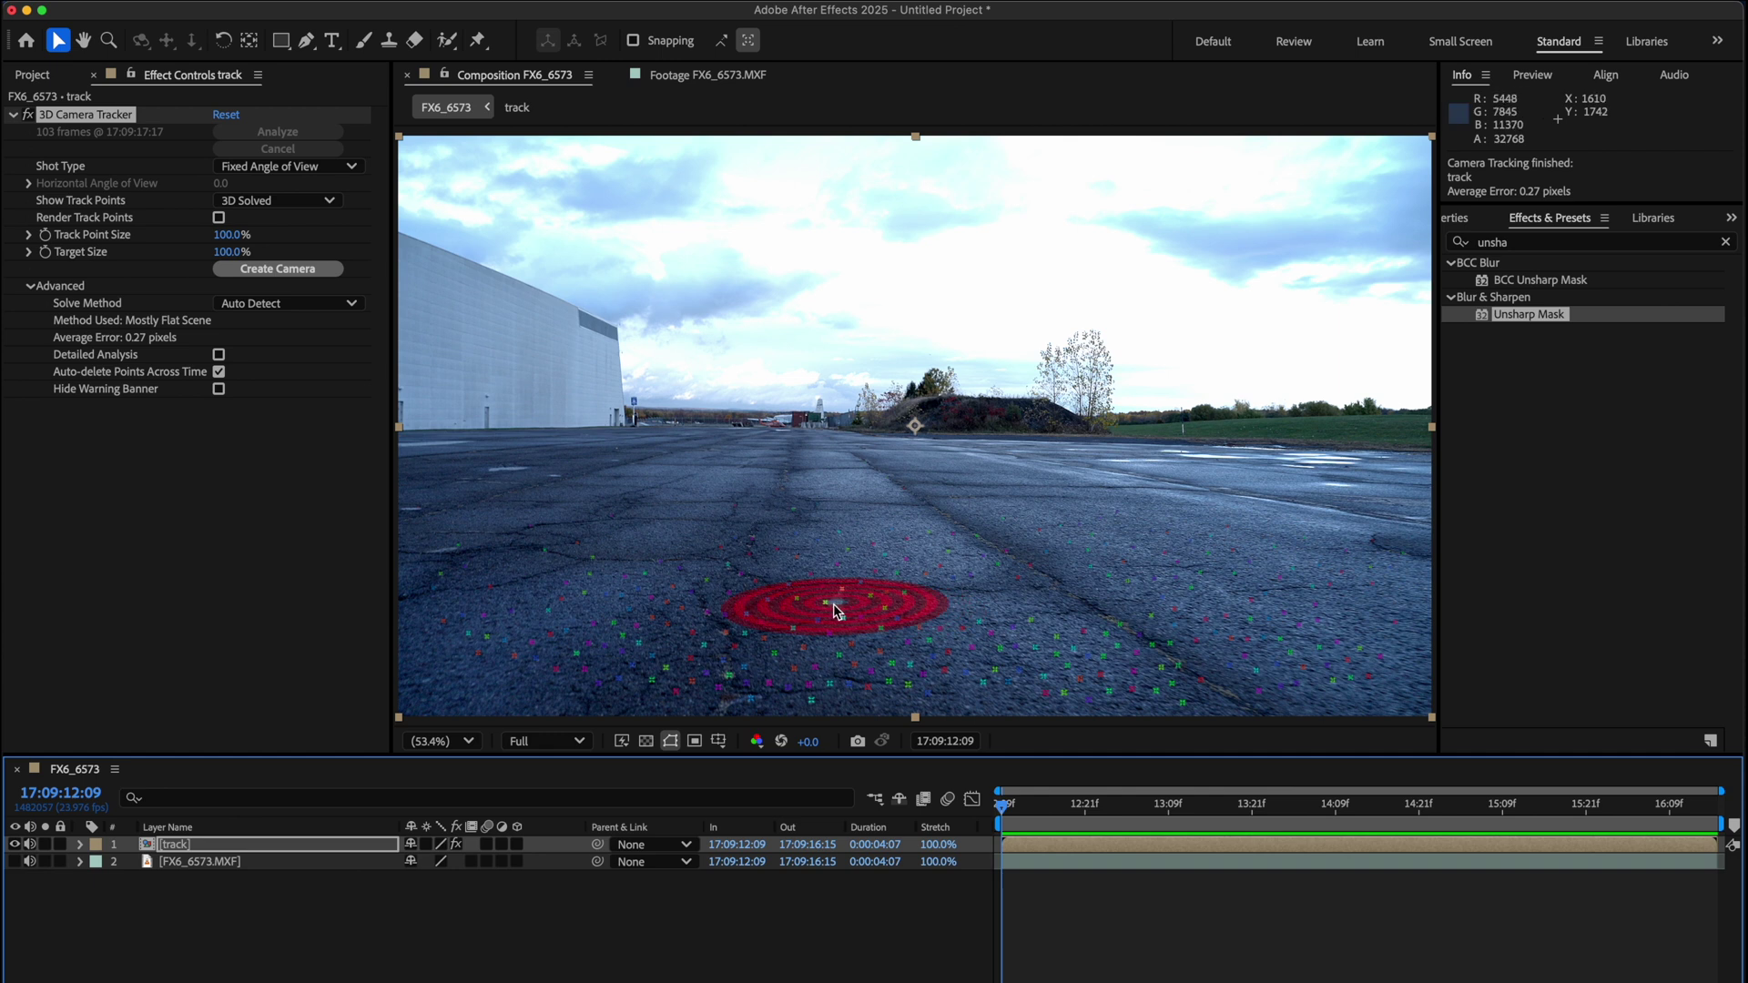
# Select three ground track points and set them as the ground plane and origin
pyautogui.click(904, 593)
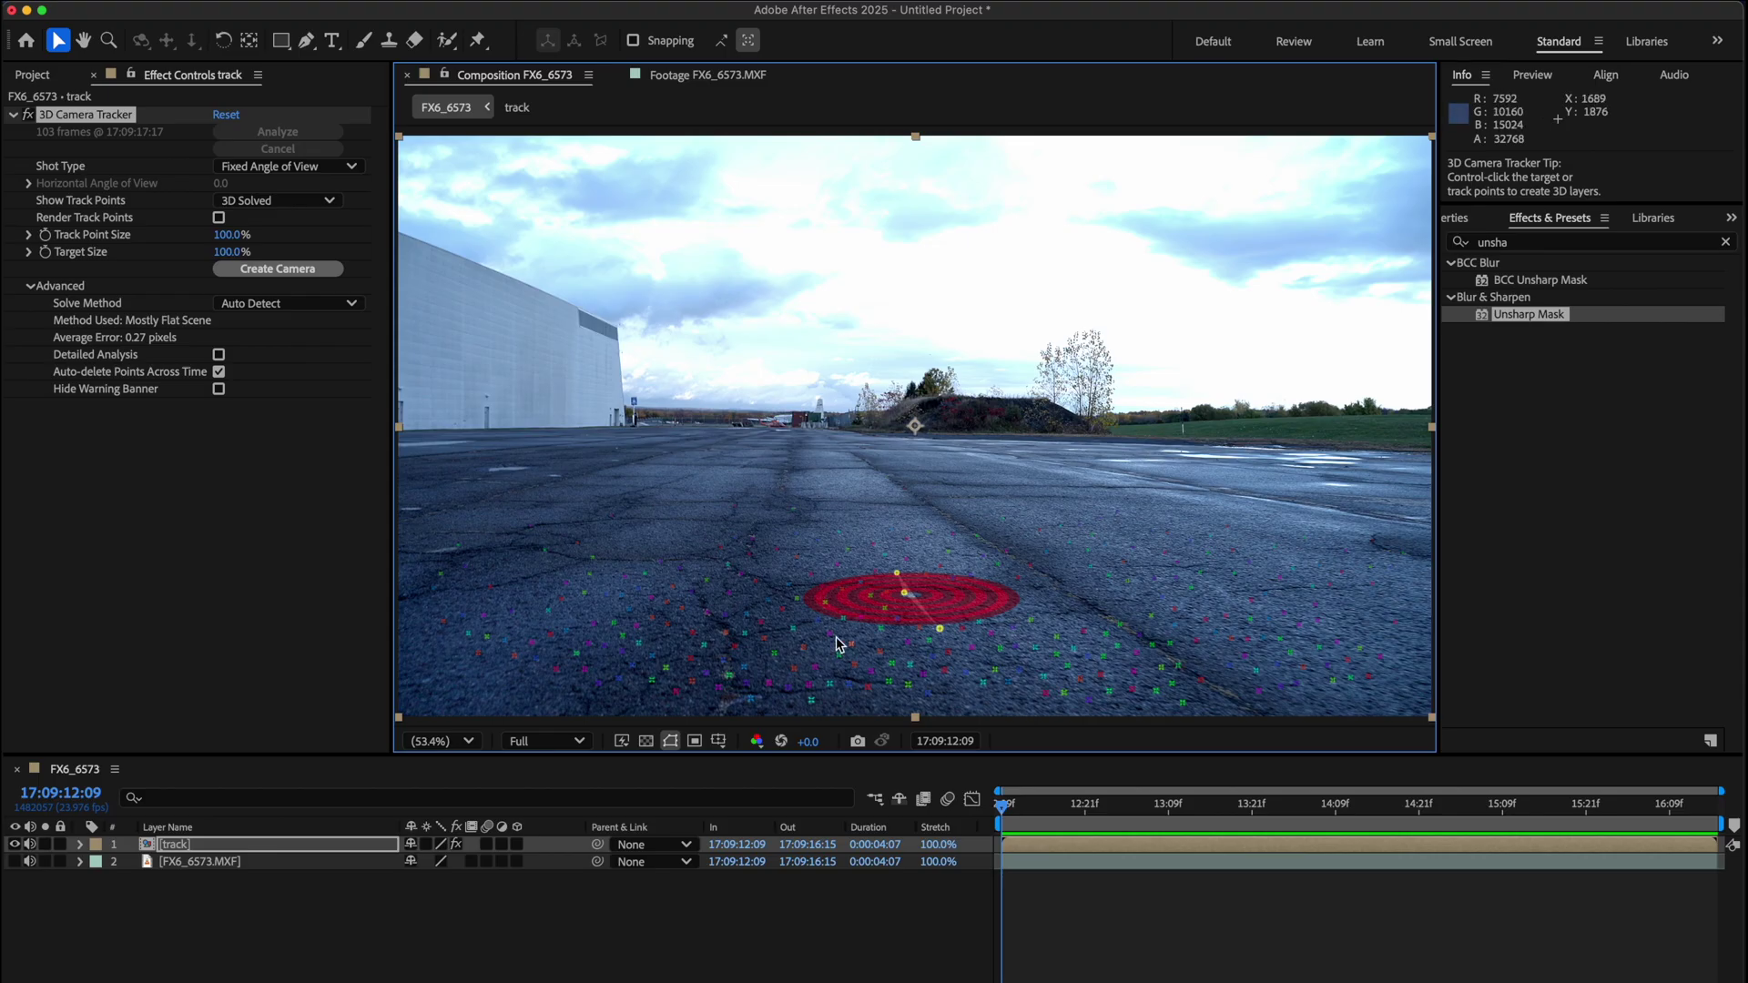
pyautogui.rightClick(909, 599)
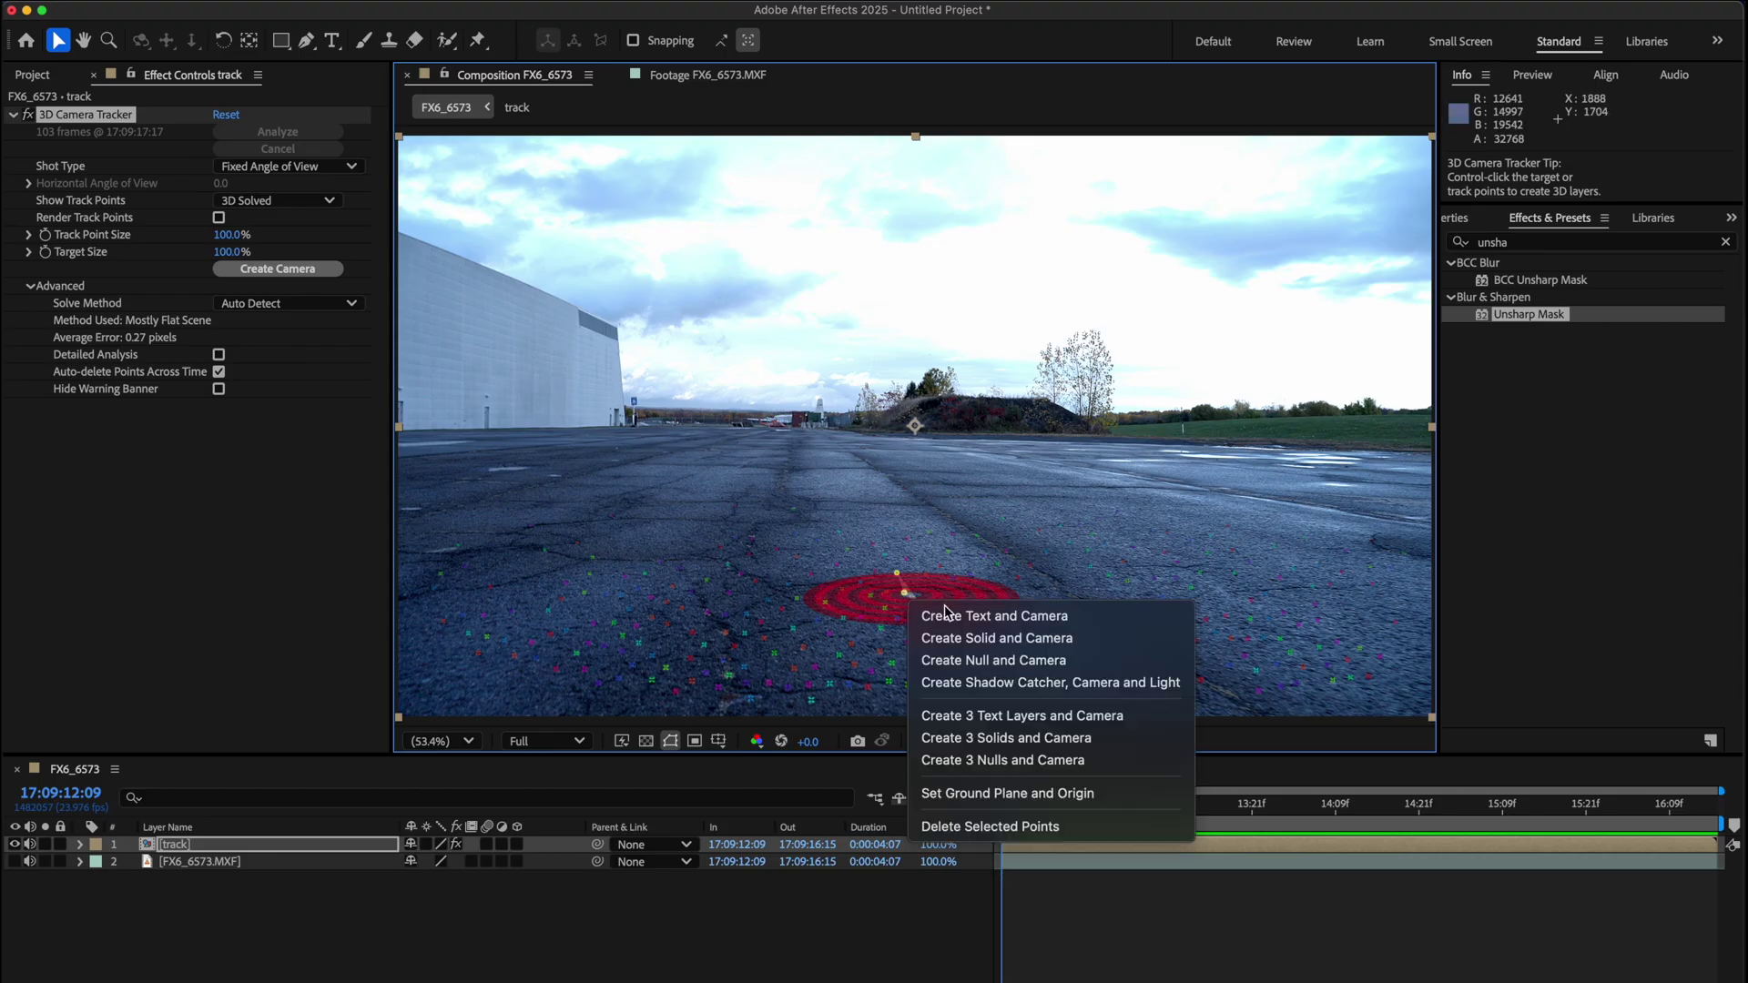
pyautogui.click(1038, 791)
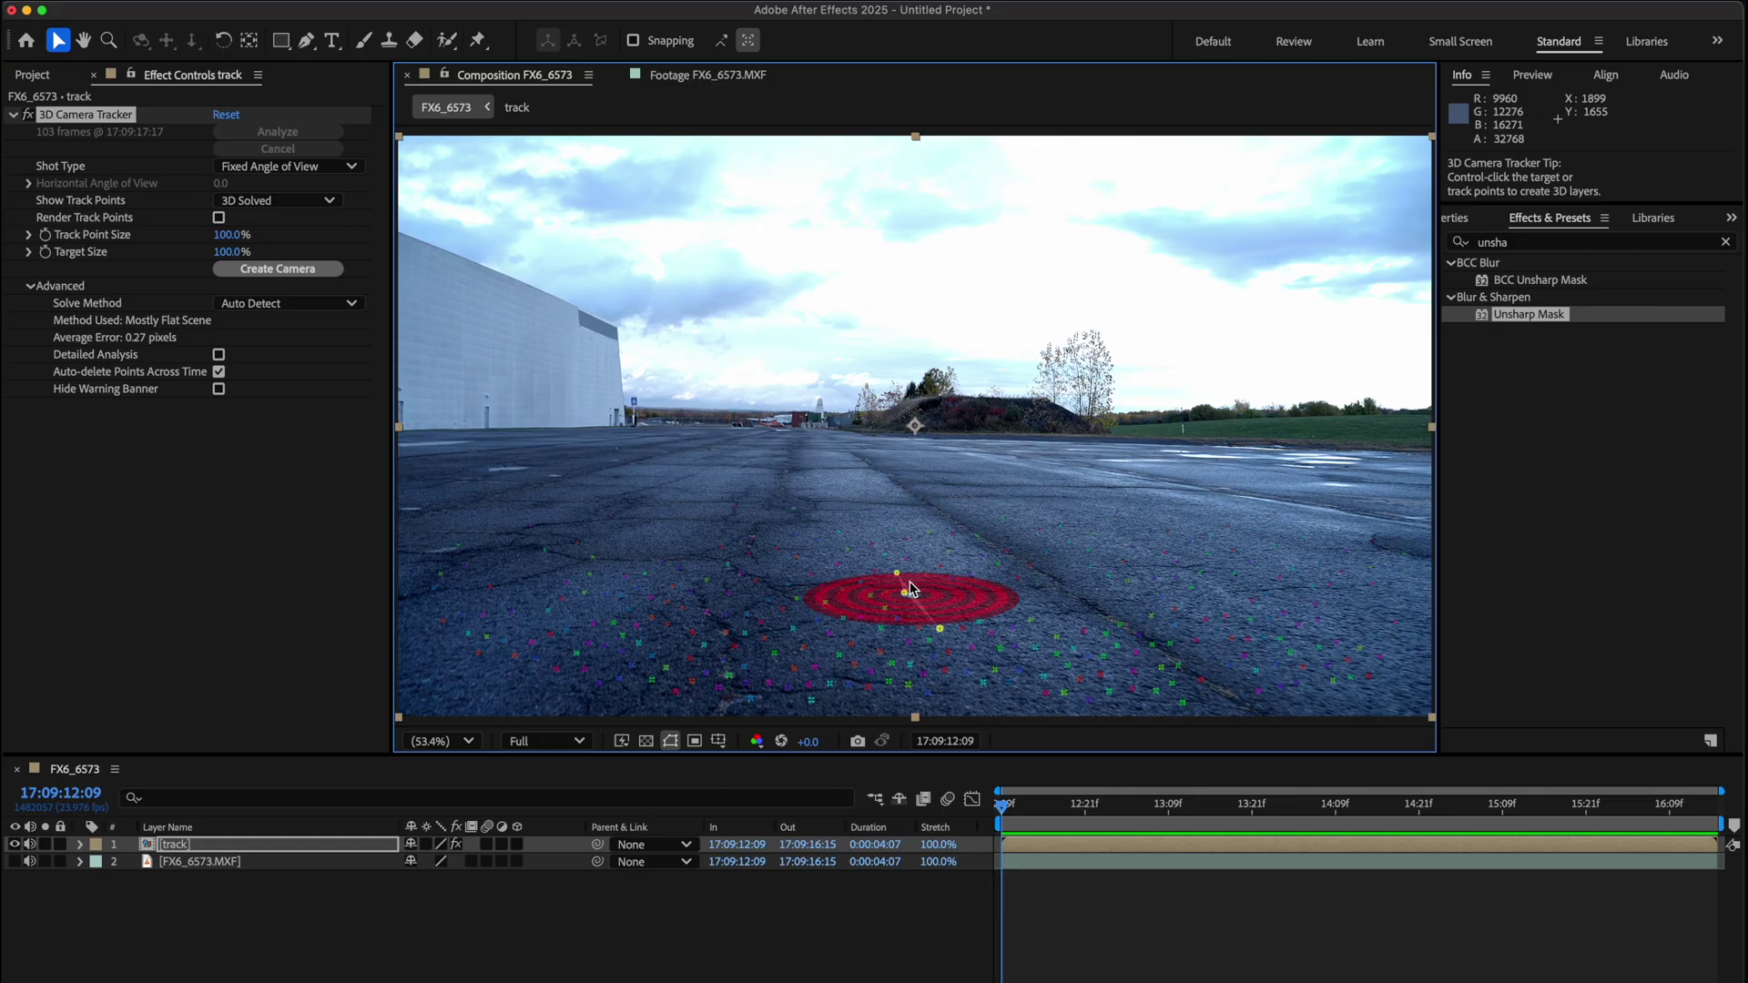
# Create a solid and camera on the target, preview it, and select Track Solid 1
pyautogui.rightClick(906, 608)
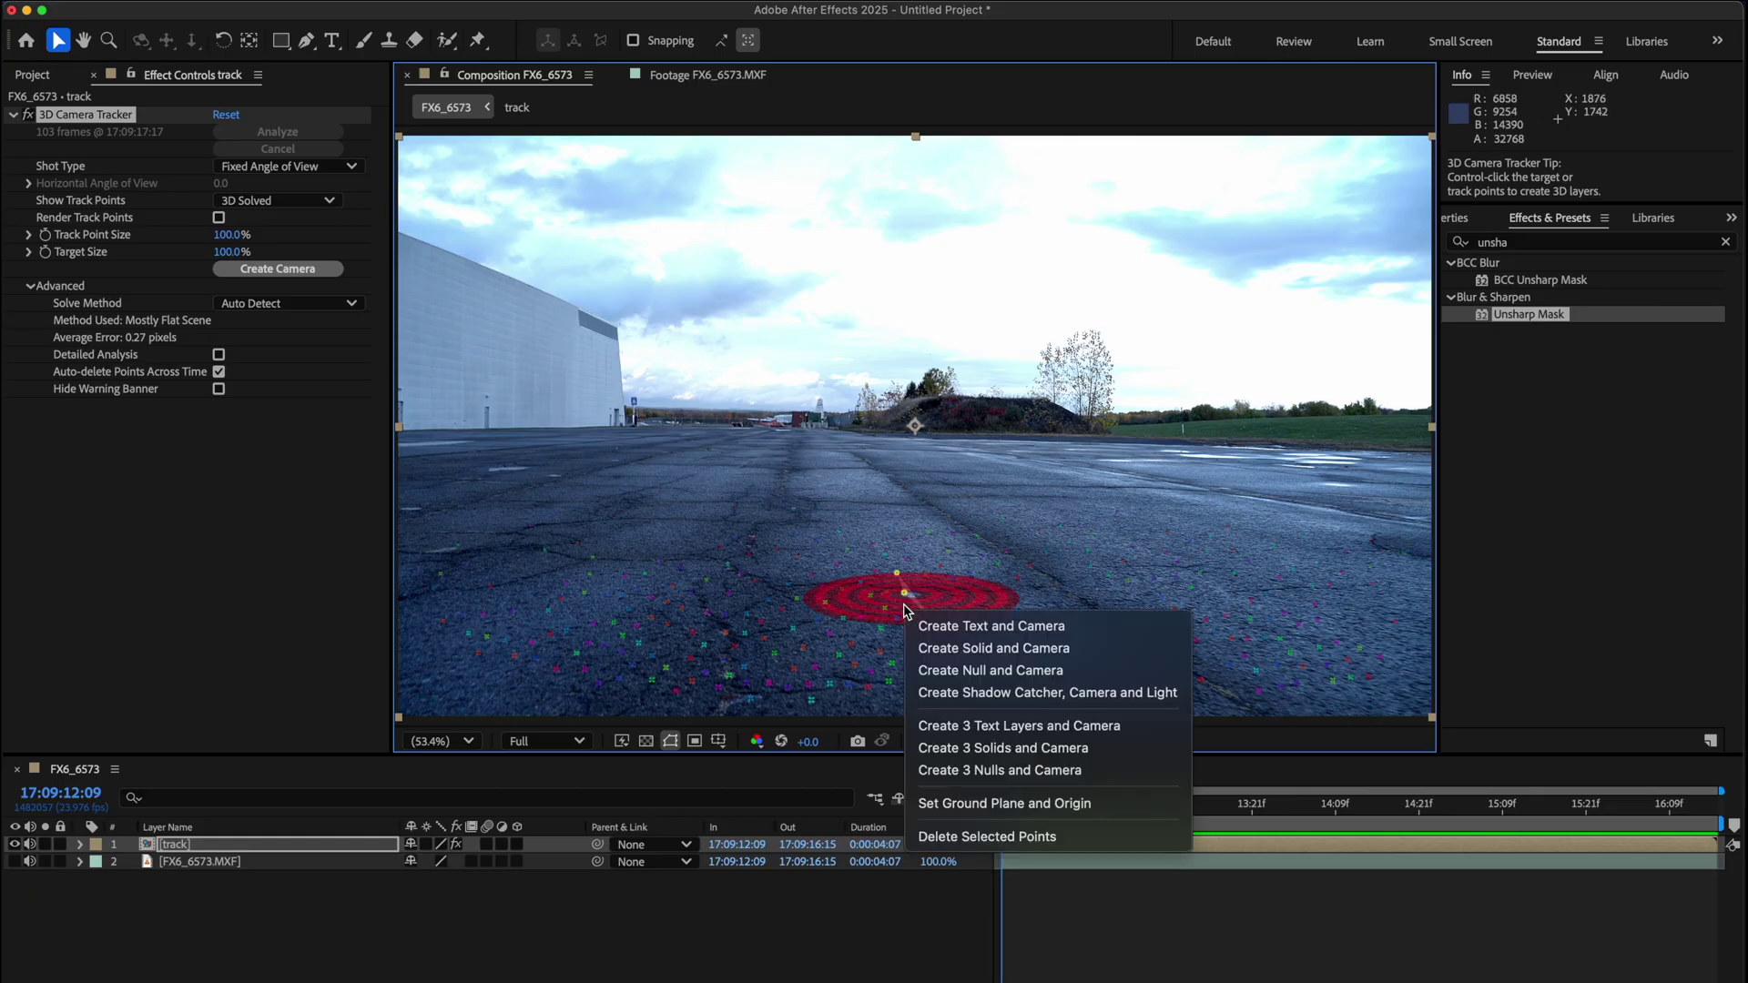
pyautogui.click(976, 649)
pyautogui.press('space')
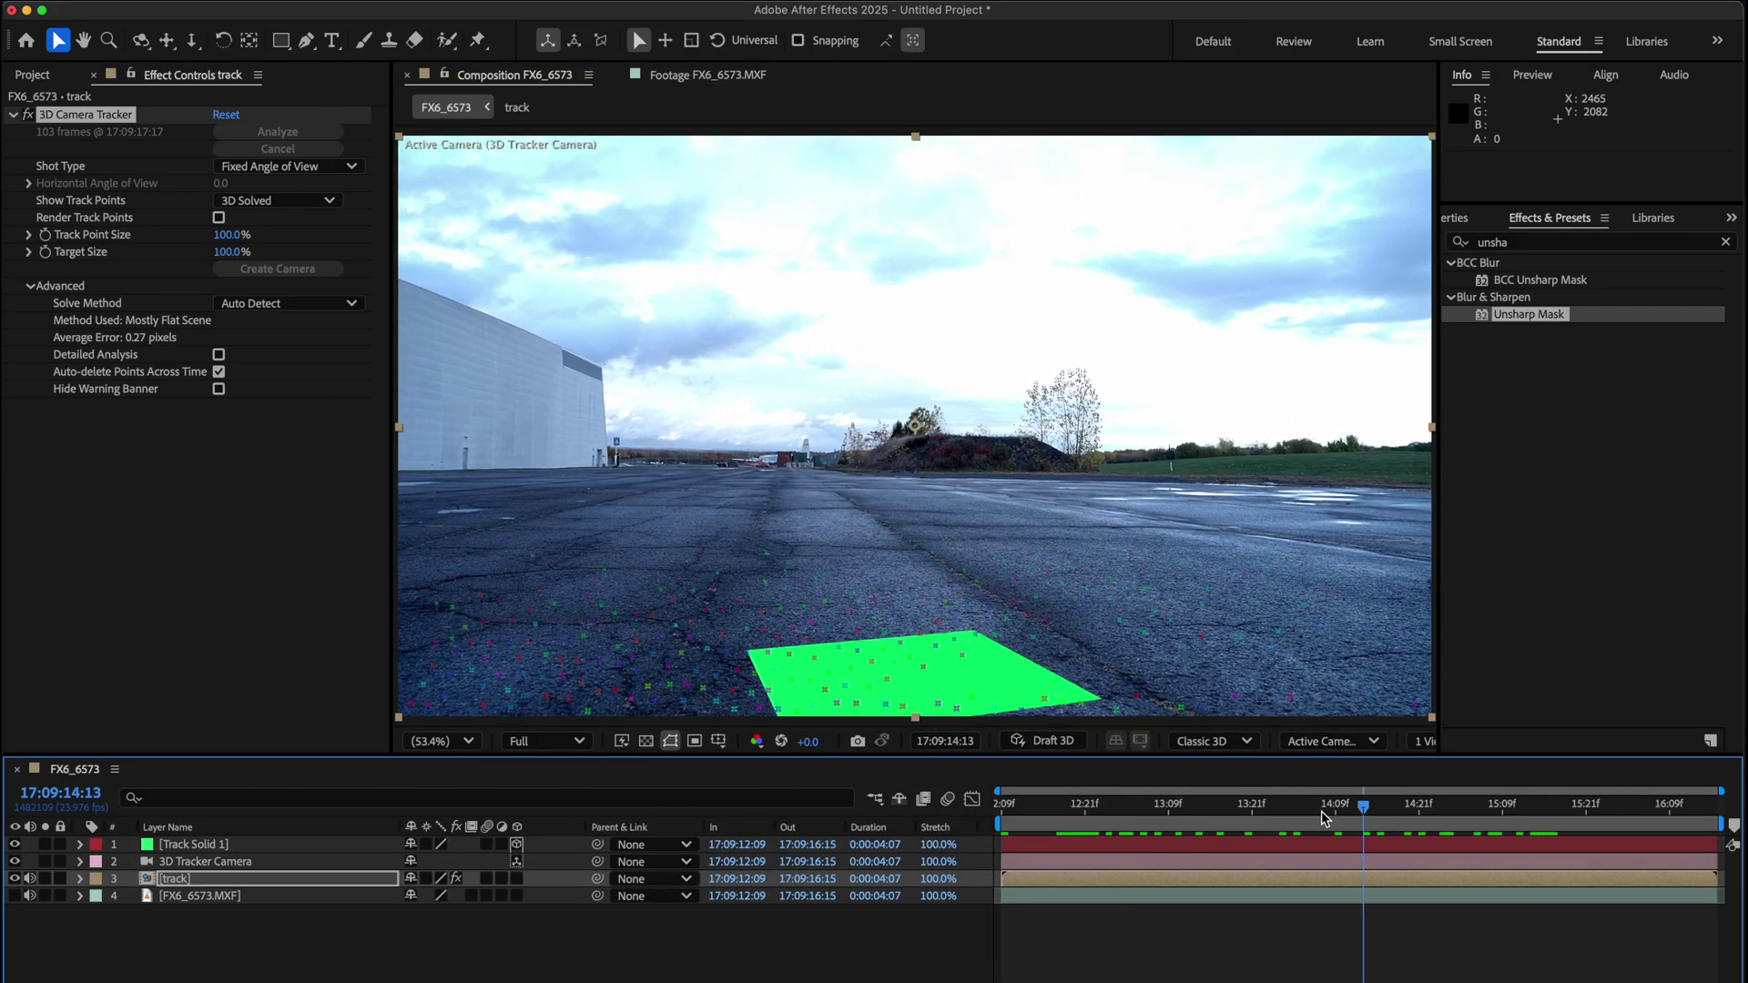
pyautogui.click(1017, 816)
pyautogui.click(1018, 817)
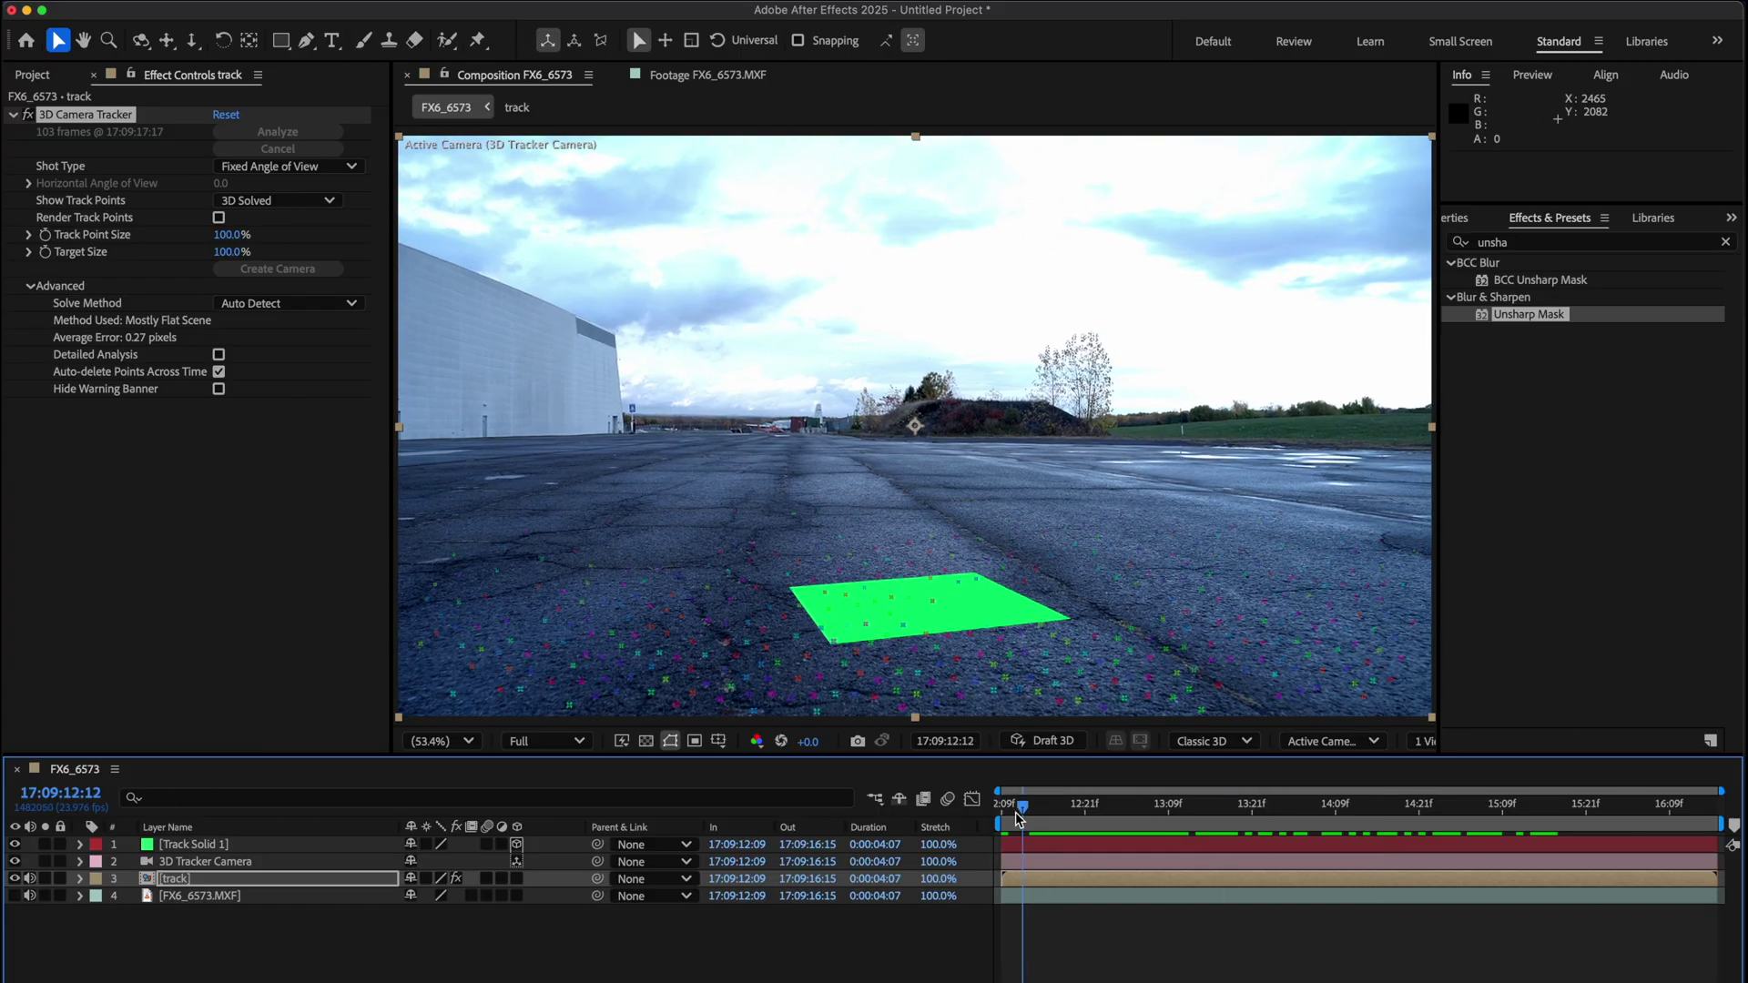
pyautogui.moveTo(1018, 817); pyautogui.dragTo(940, 817)
pyautogui.click(205, 847)
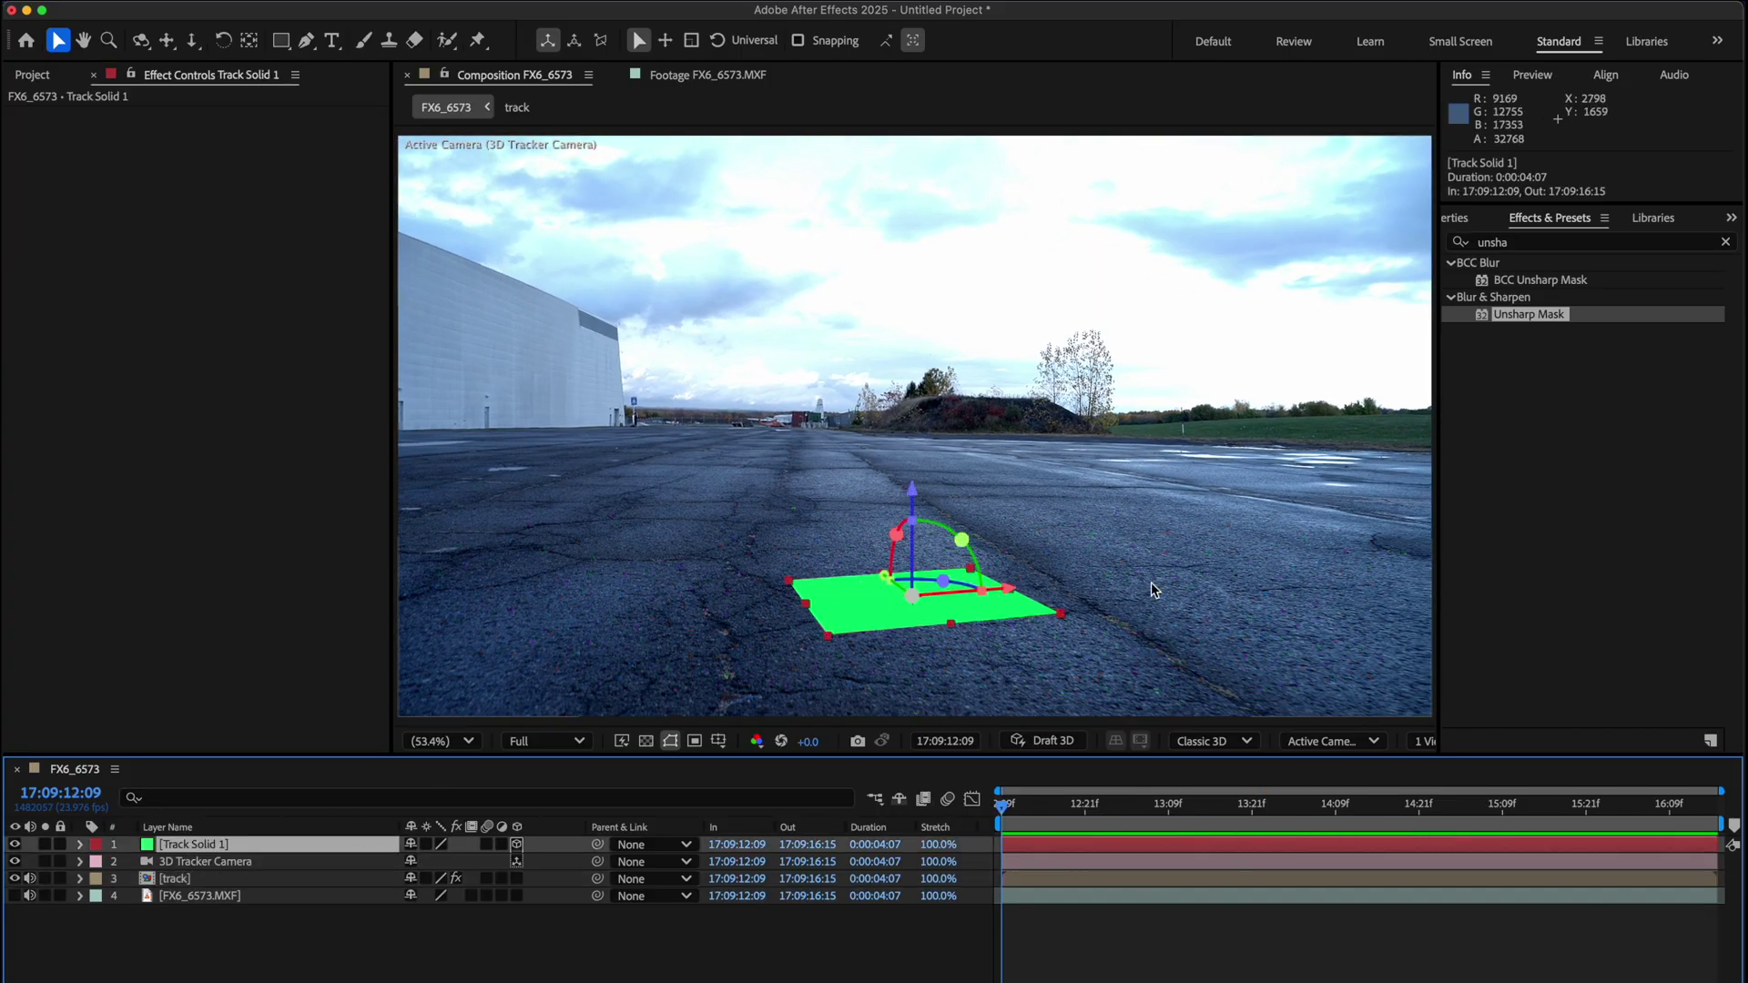
pyautogui.click(1552, 242)
pyautogui.write('grid')
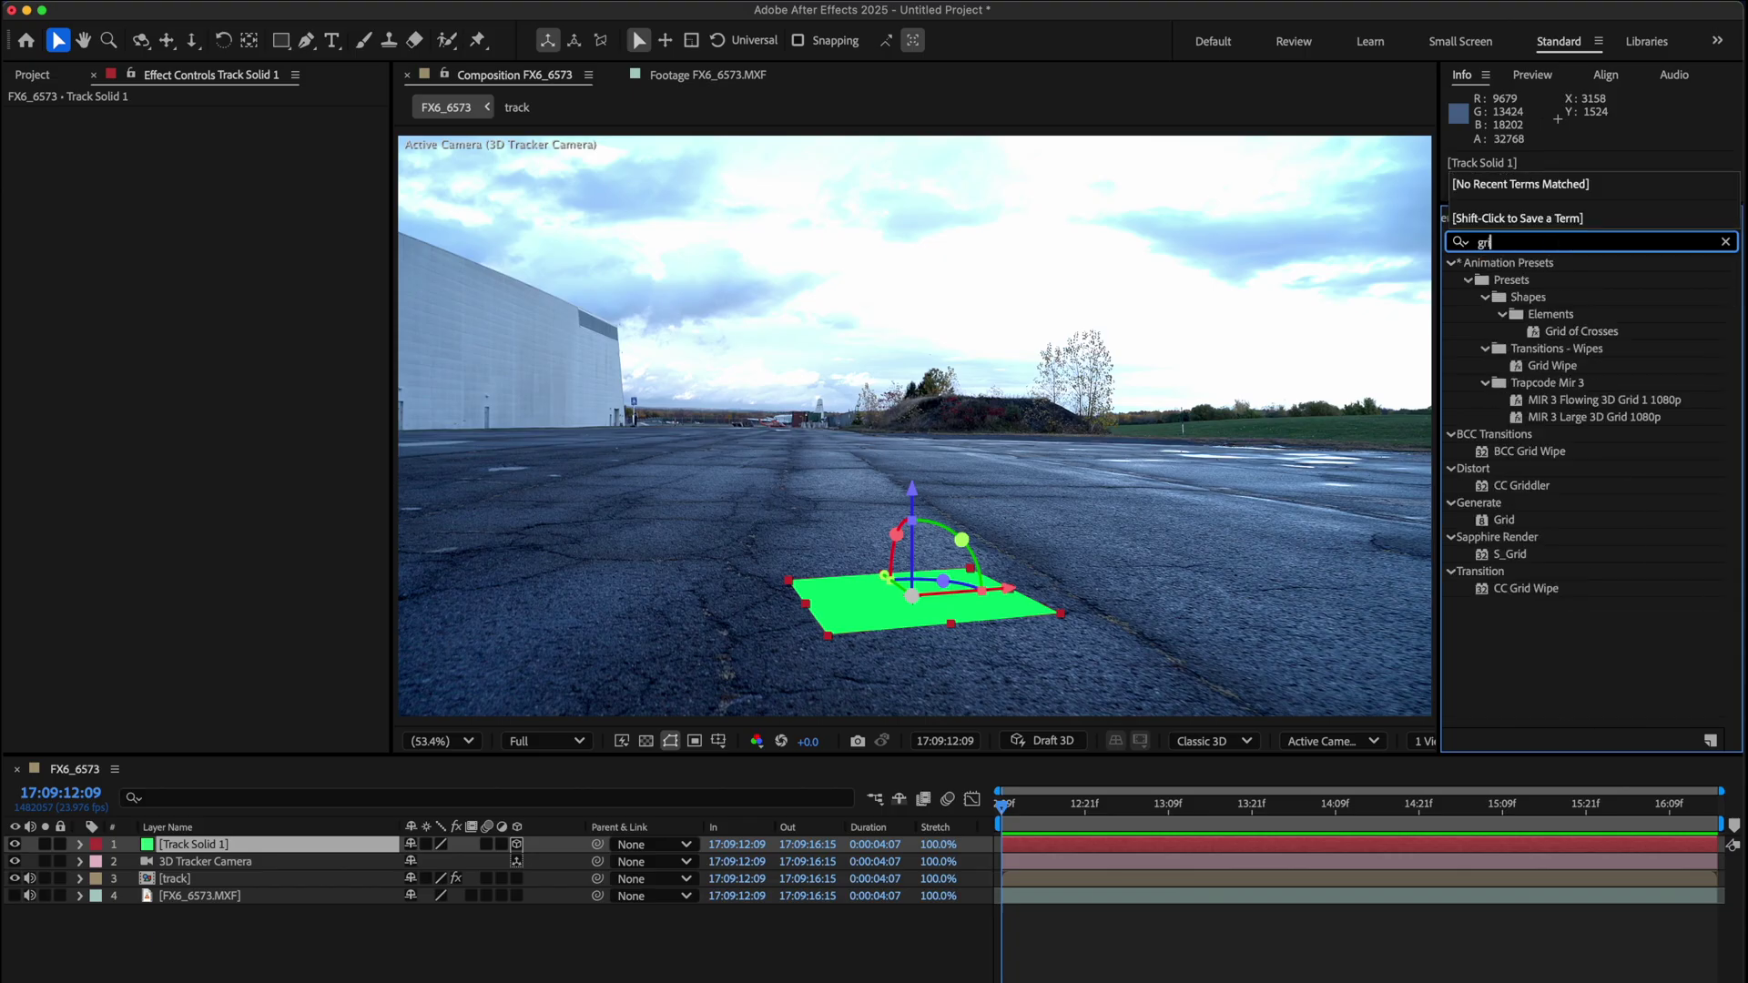
pyautogui.doubleClick(1521, 521)
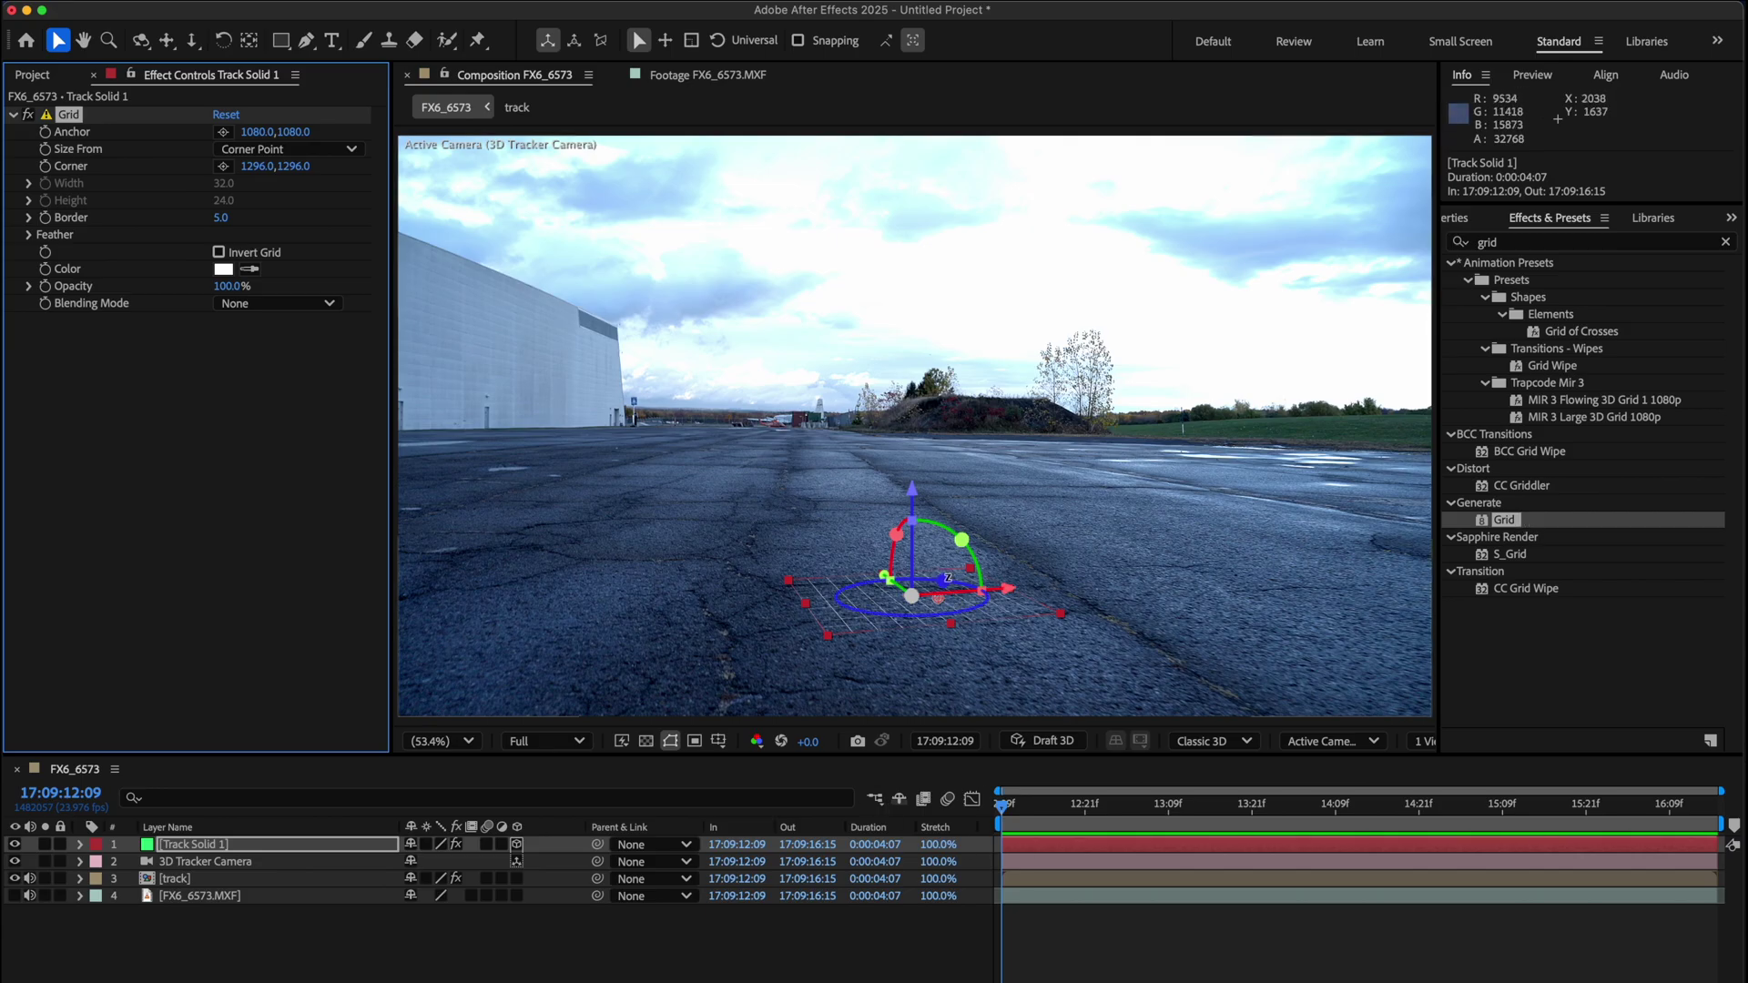
pyautogui.moveTo(947, 576); pyautogui.dragTo(950, 580)
pyautogui.press('s')
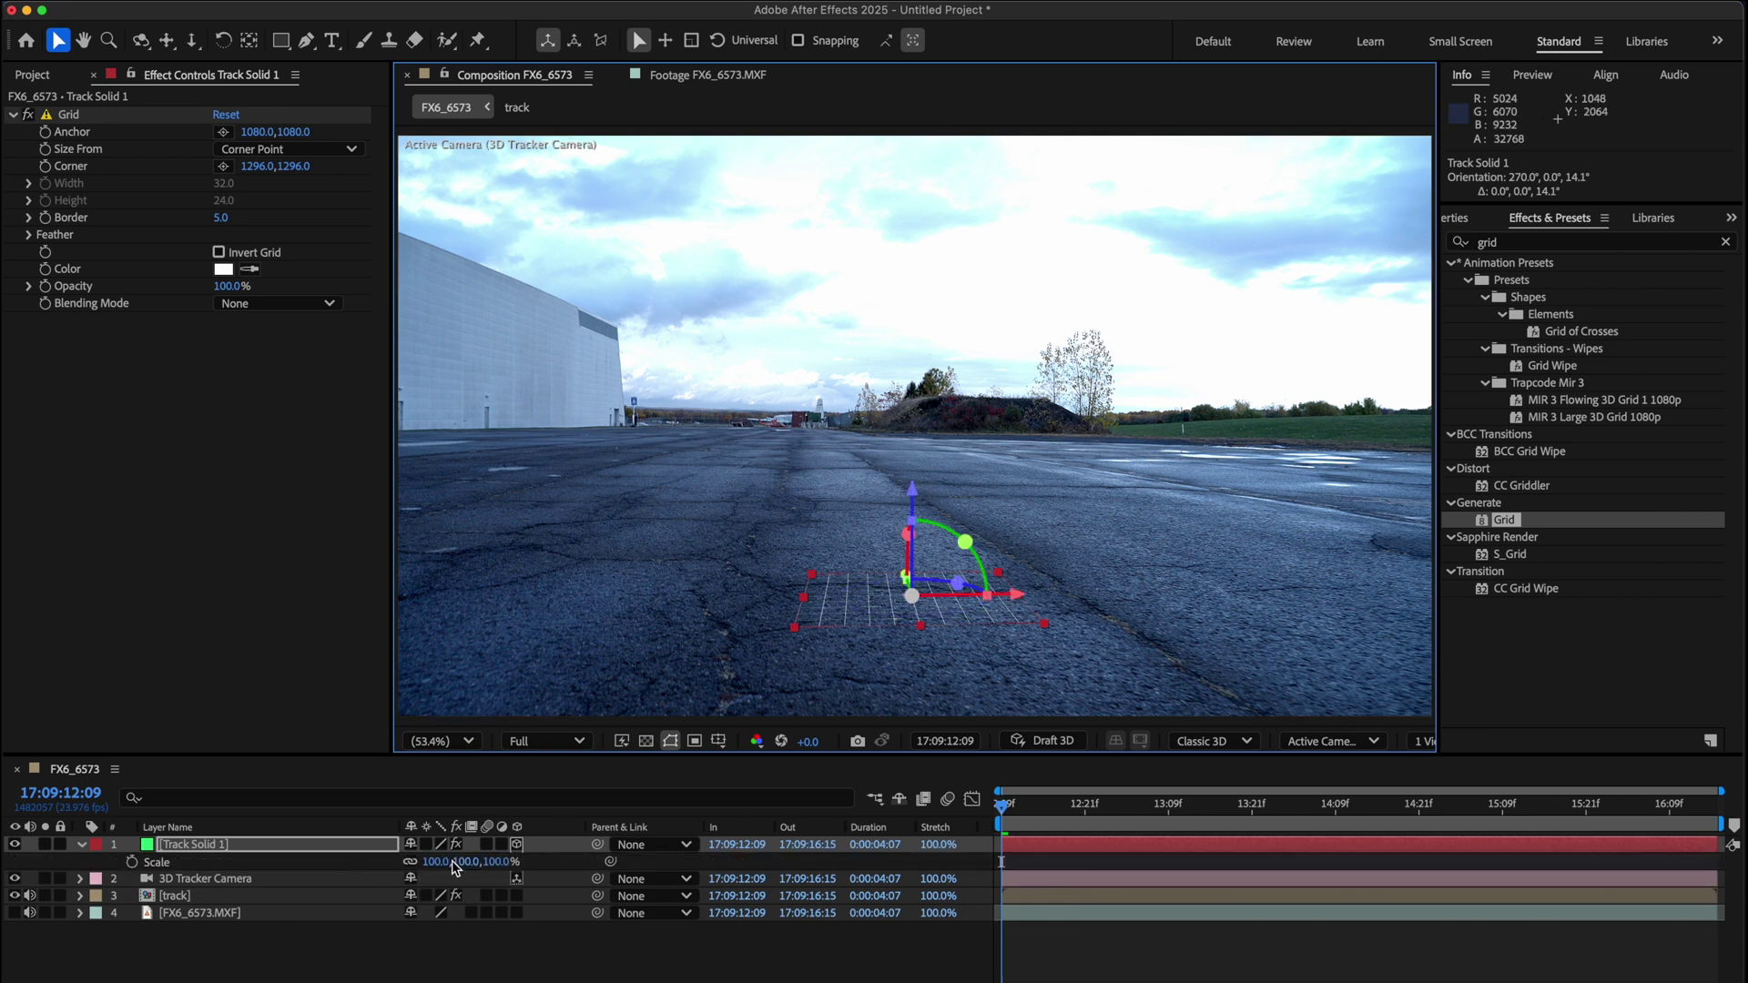
pyautogui.moveTo(452, 867); pyautogui.dragTo(748, 847)
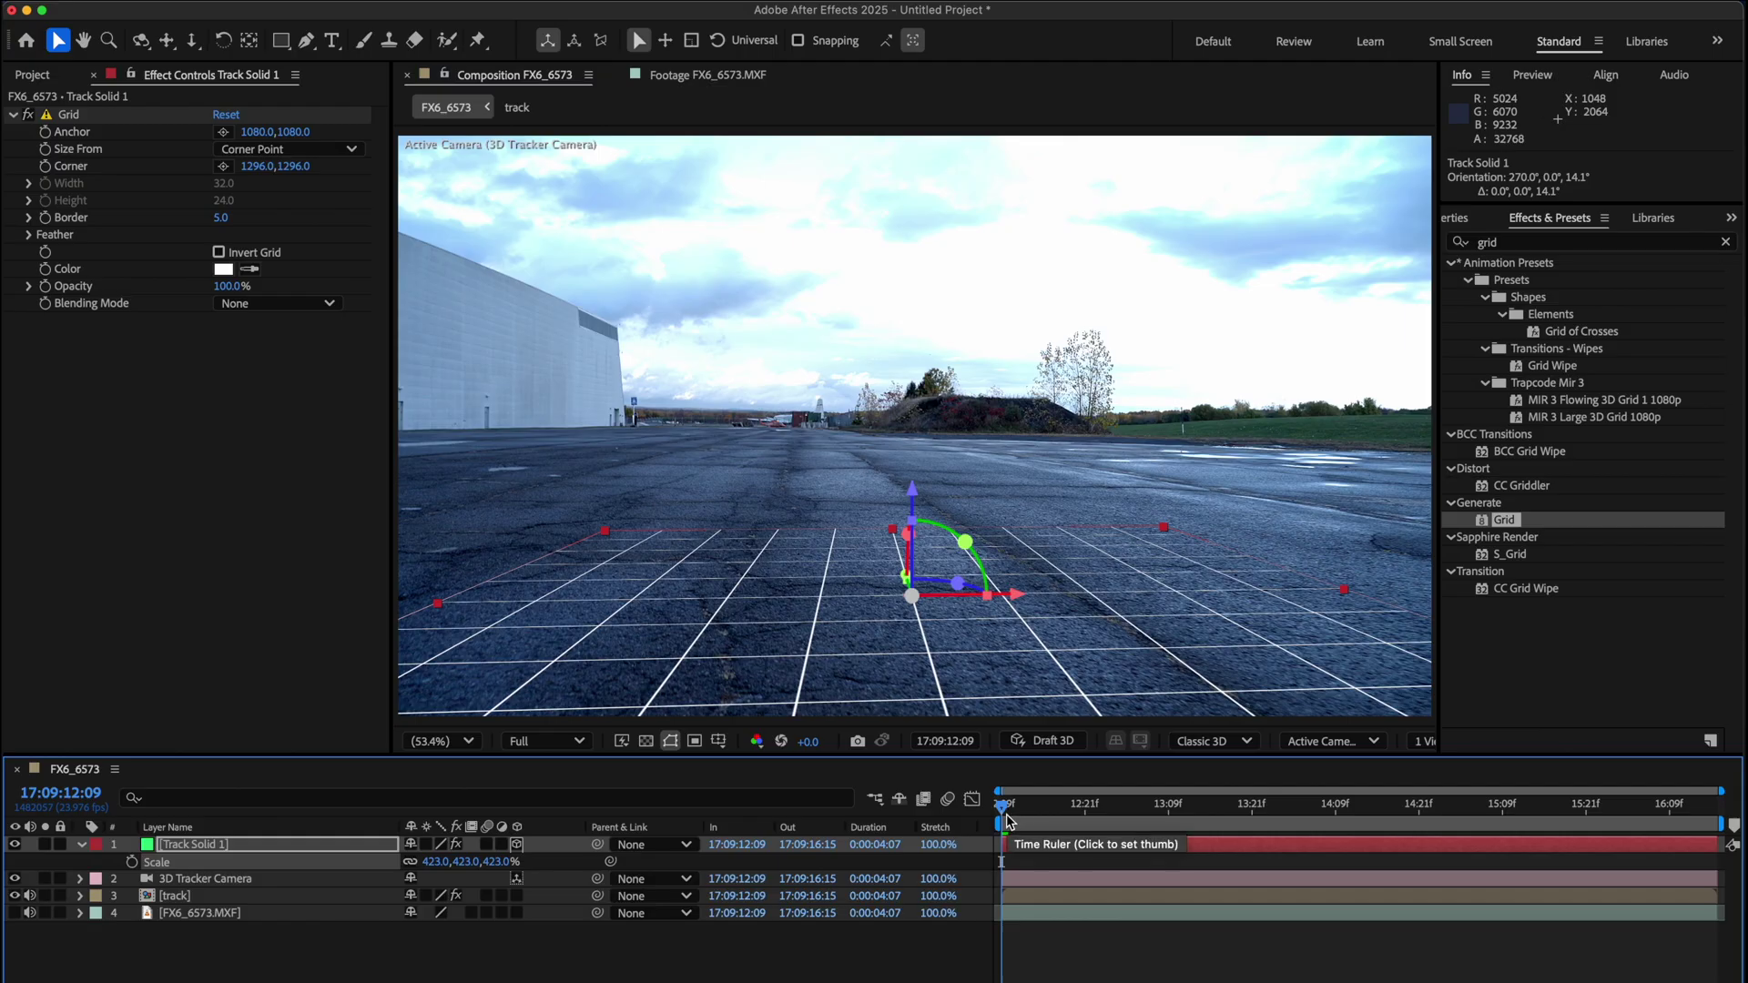
pyautogui.press('space')
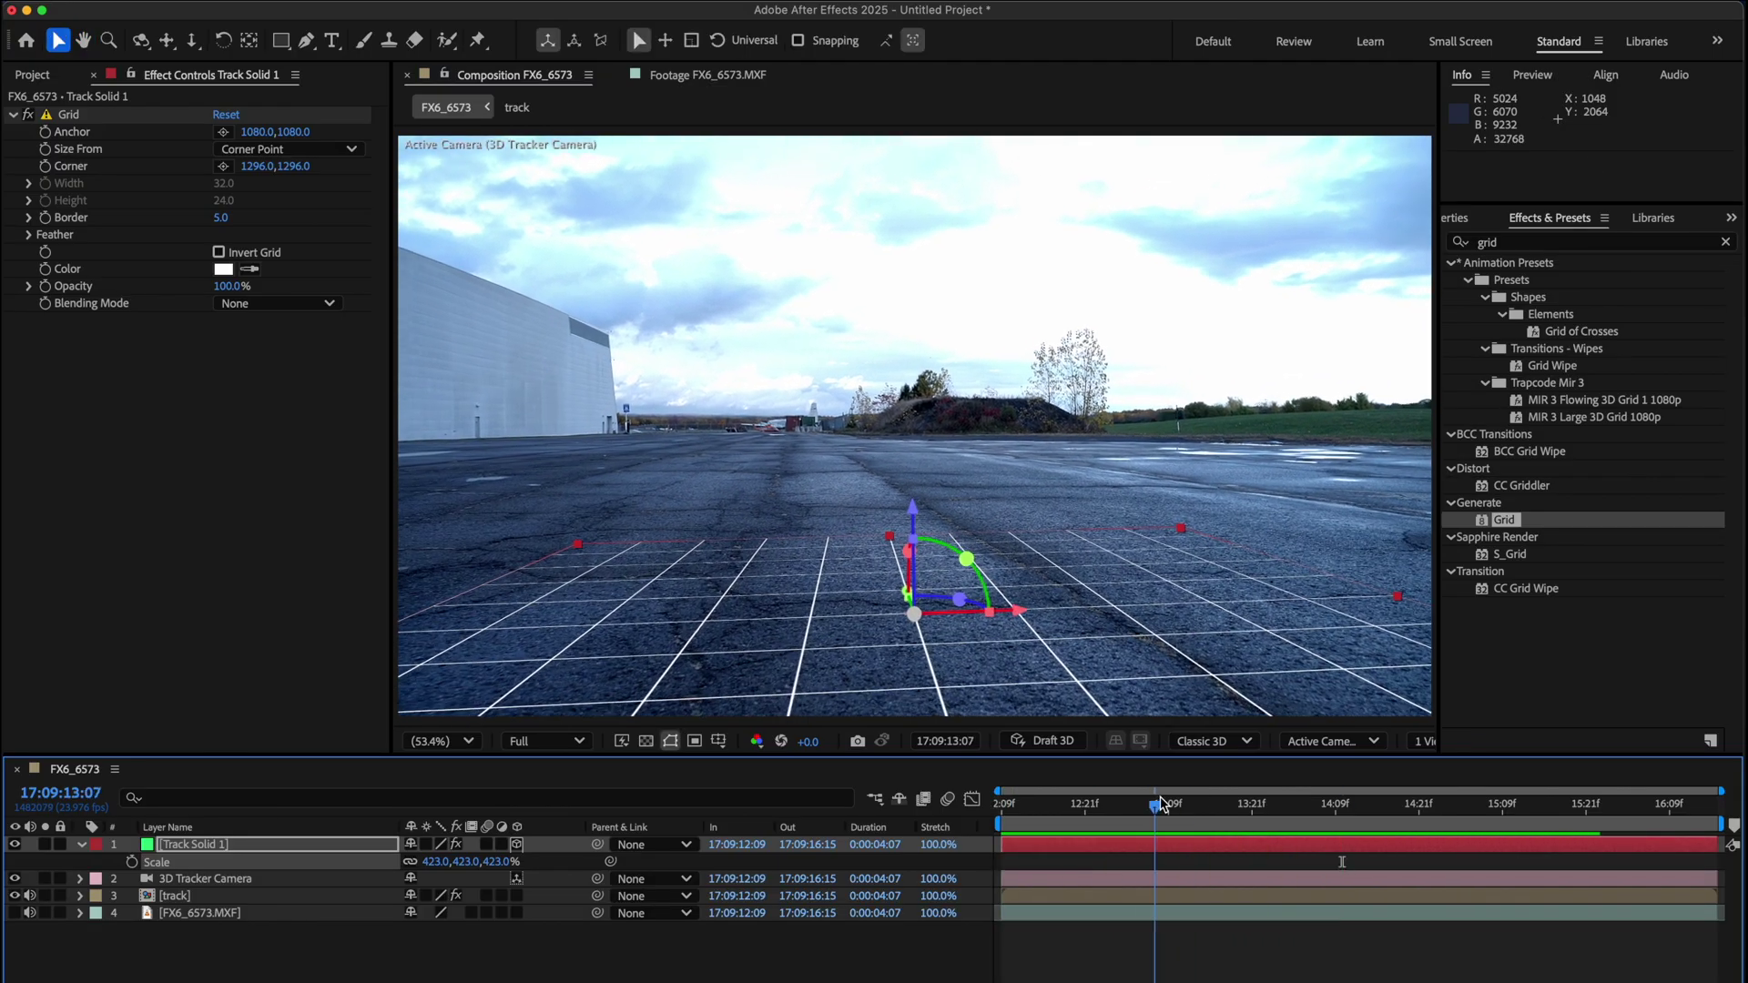
pyautogui.press('space')
pyautogui.press('/')
pyautogui.press('h')
pyautogui.scroll(1, 1151, 617)
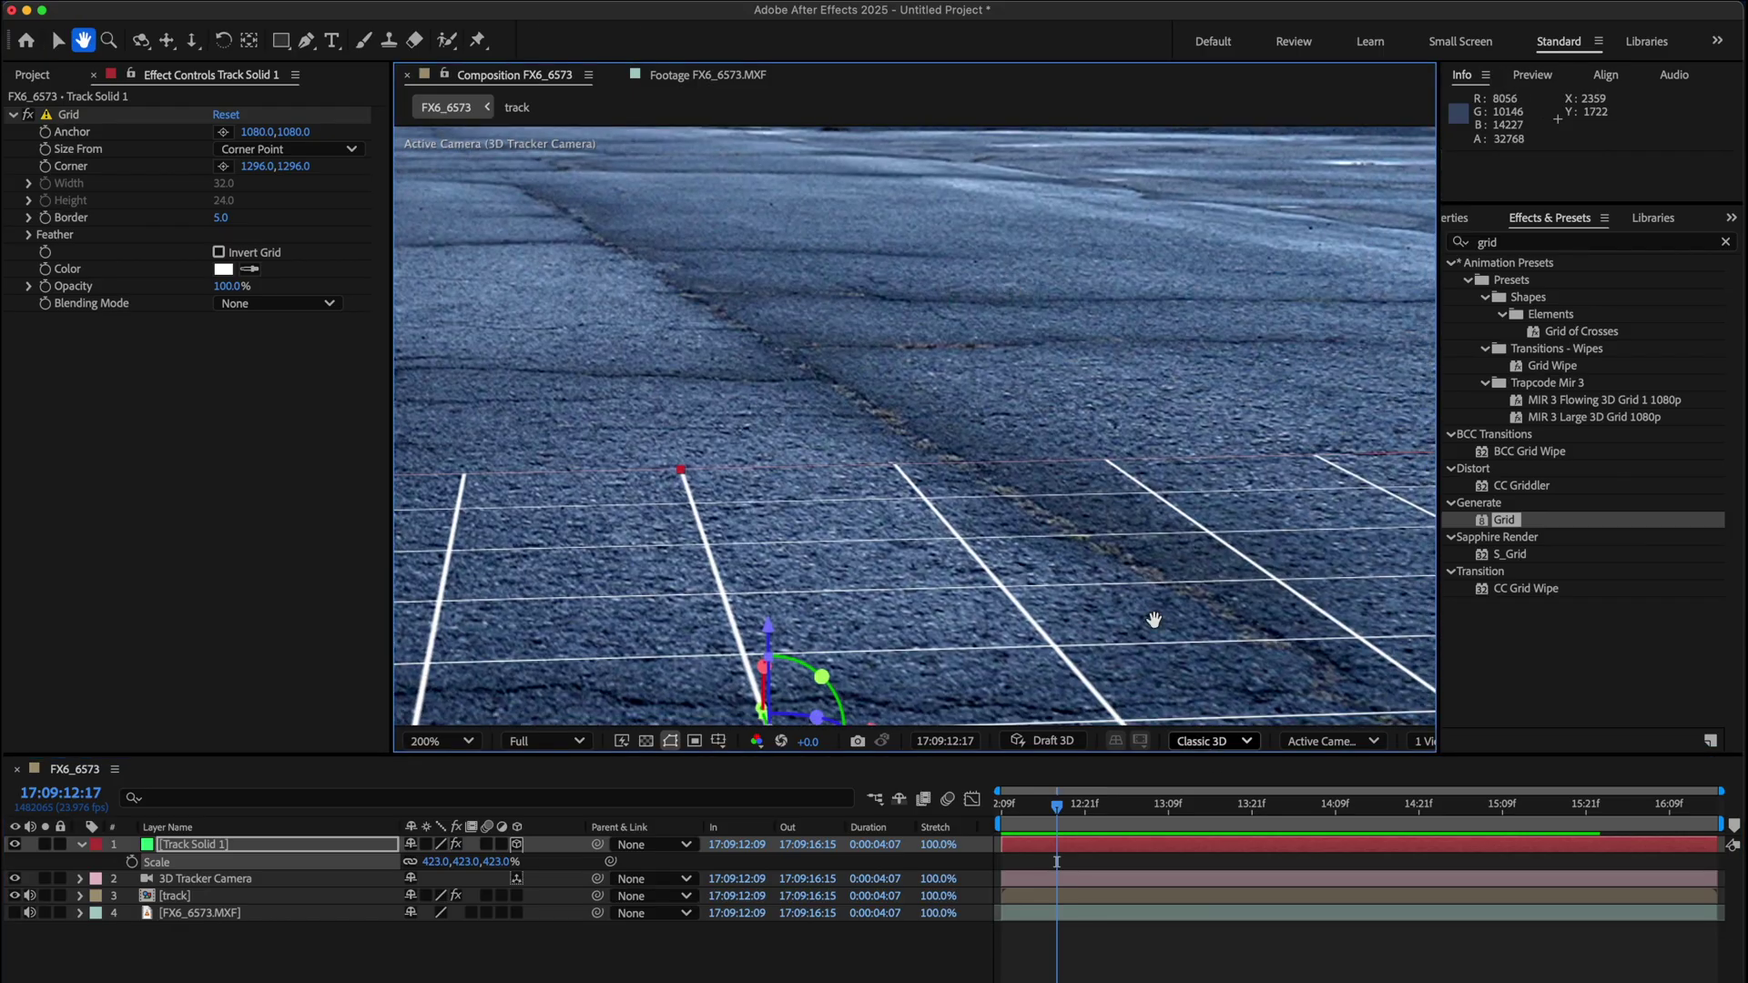
pyautogui.scroll(1, 1065, 610)
pyautogui.press('v')
pyautogui.moveTo(1049, 808); pyautogui.dragTo(1002, 805)
pyautogui.click(1032, 631)
pyautogui.hotkey('shift', '/')
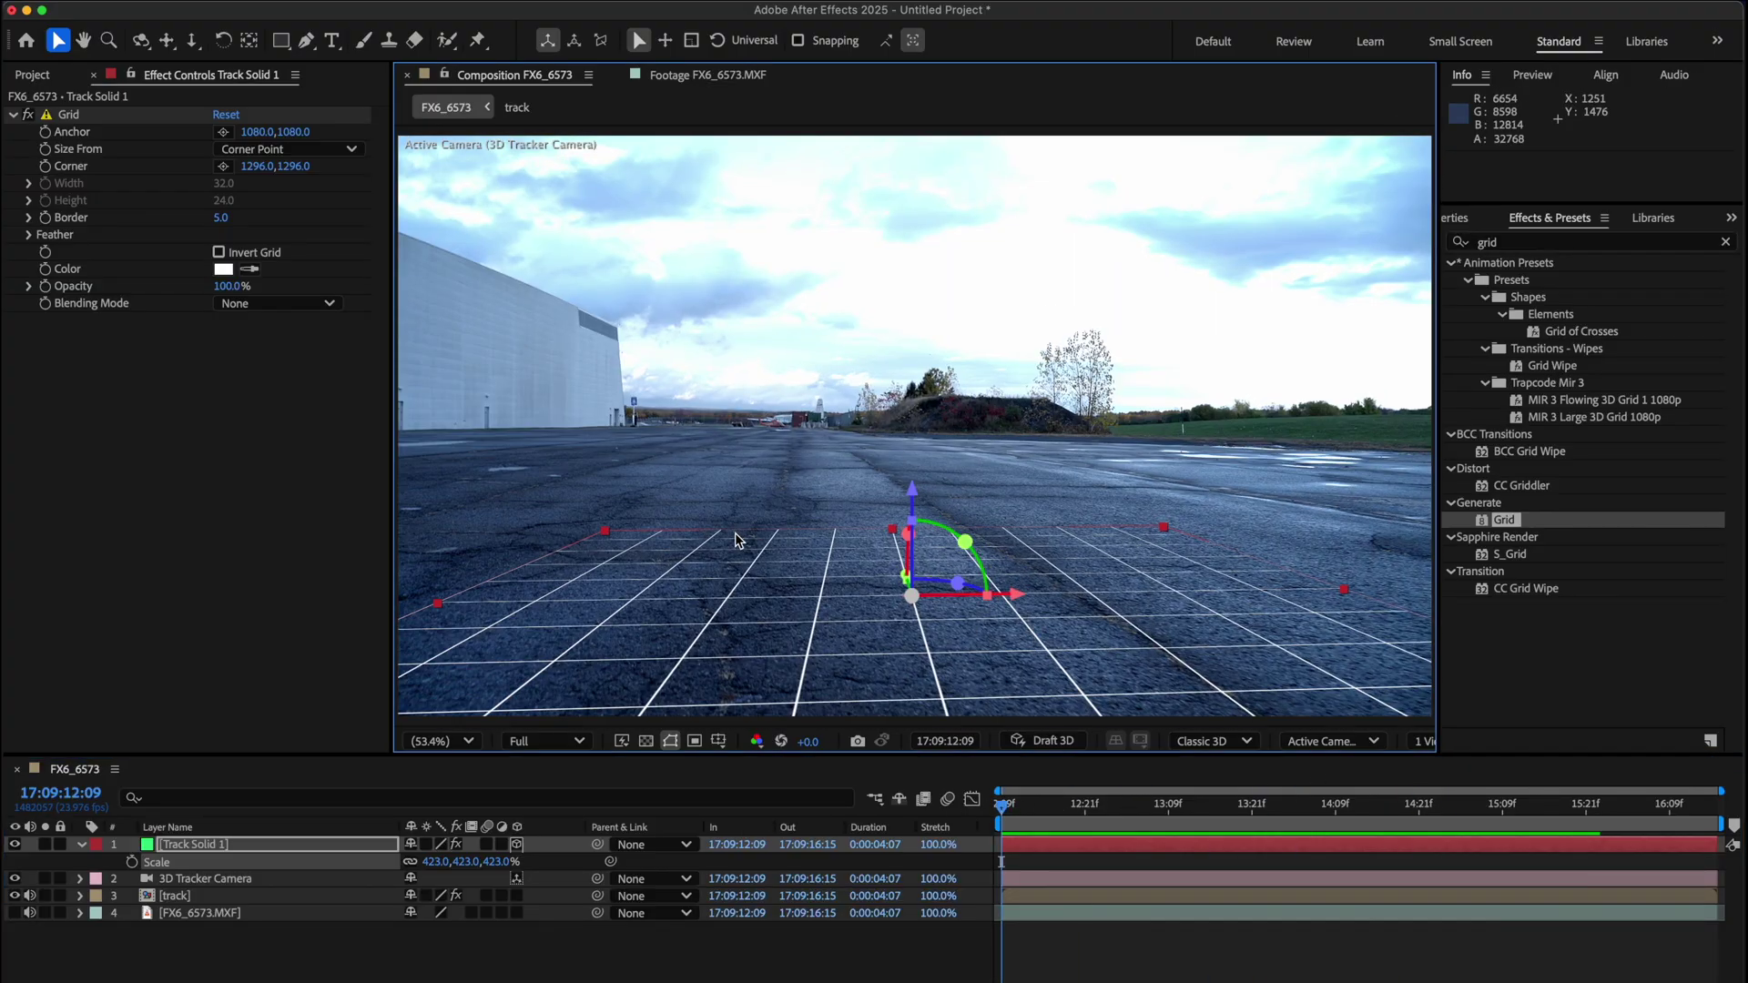
pyautogui.press('super+z')
pyautogui.press('super+z')
# Preview the shot, then select the track layer's 3D Camera Tracker to show track points
pyautogui.press('space')
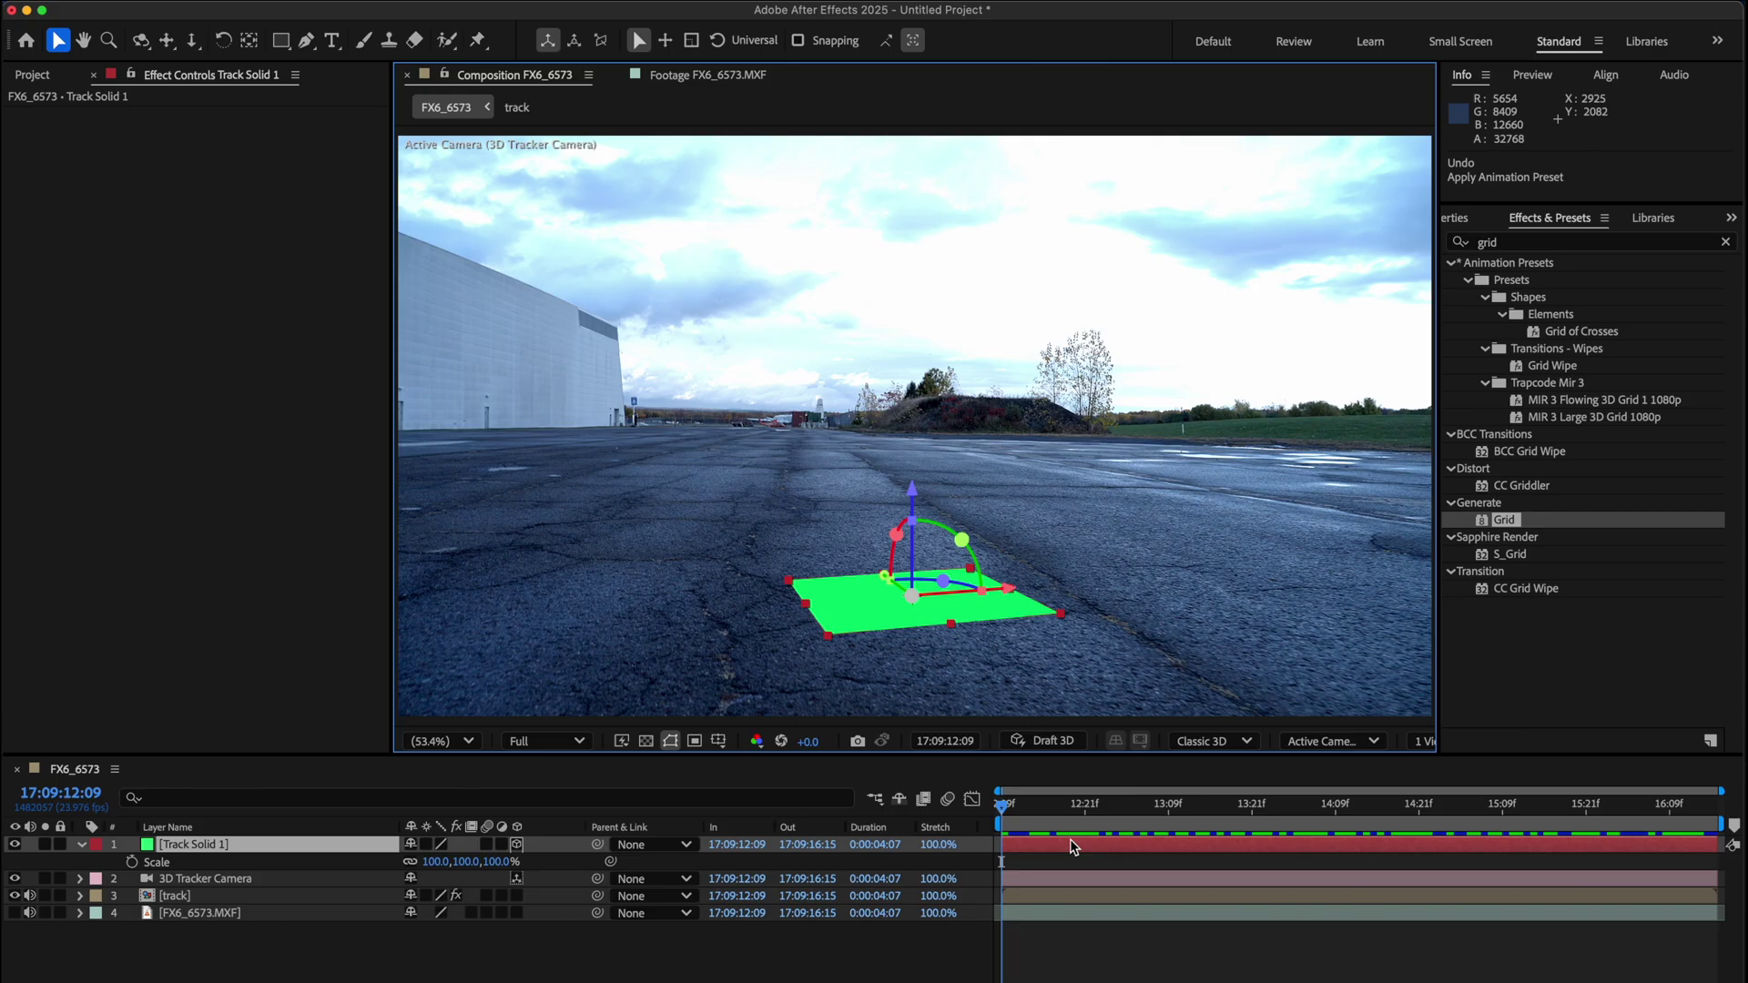
pyautogui.press('space')
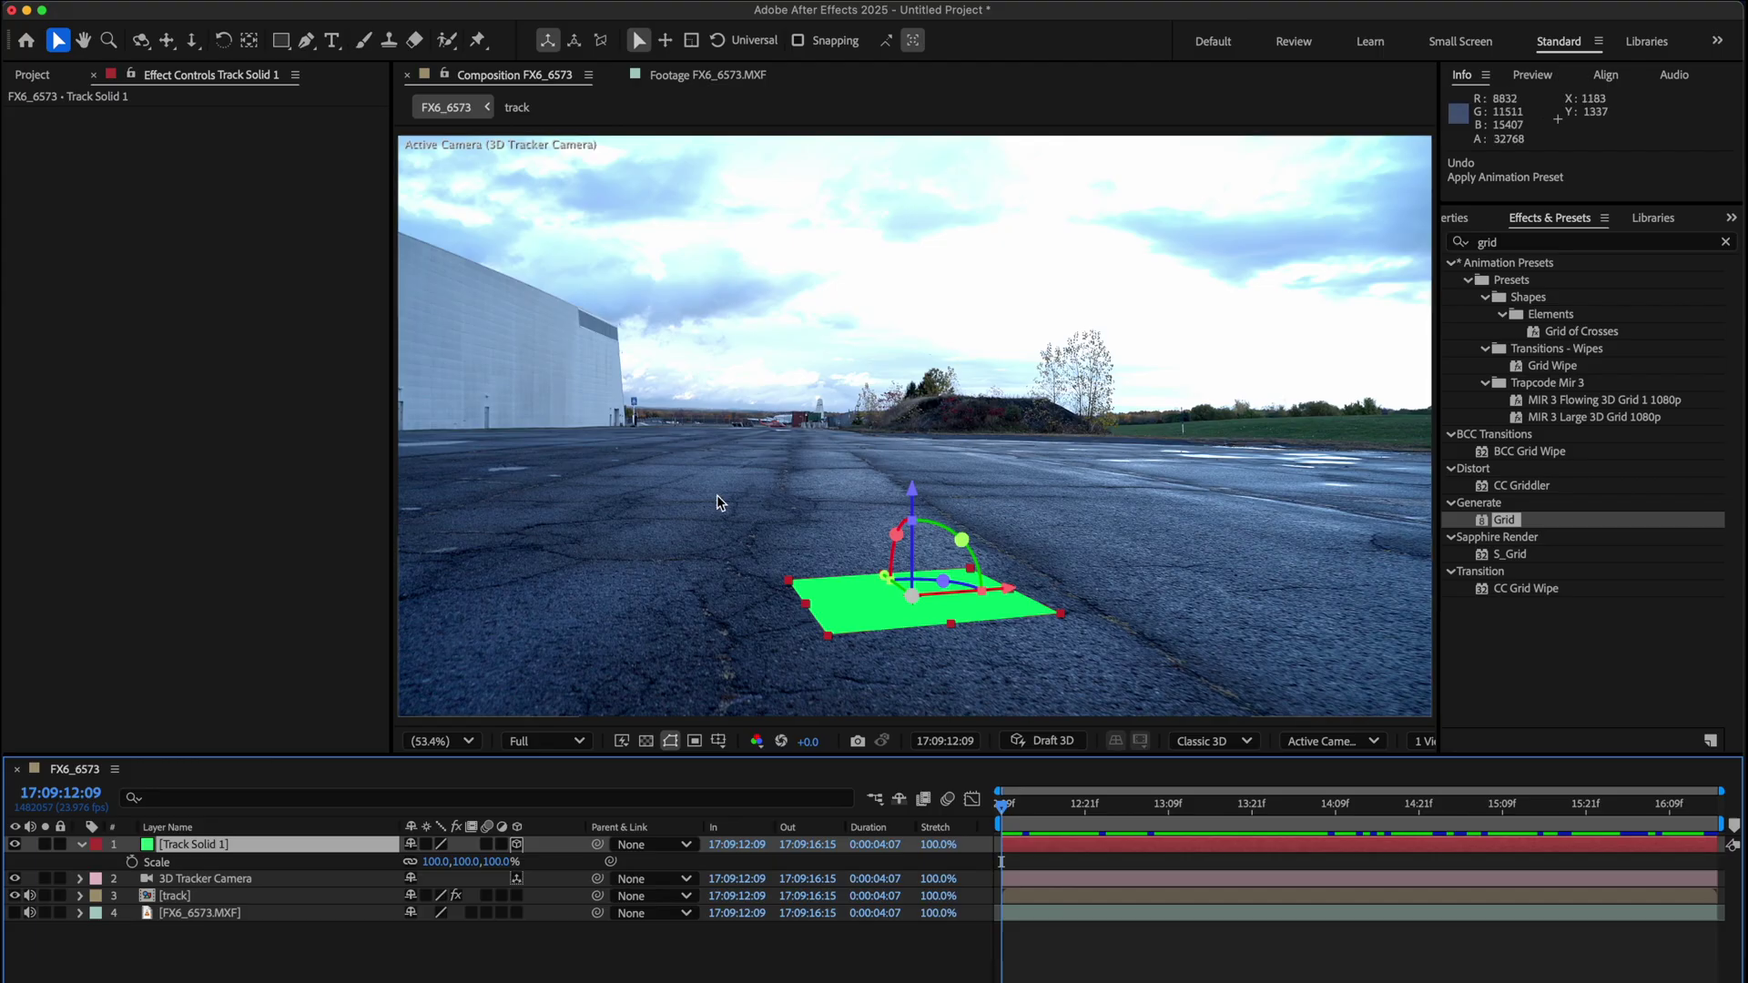
pyautogui.click(228, 882)
pyautogui.click(186, 896)
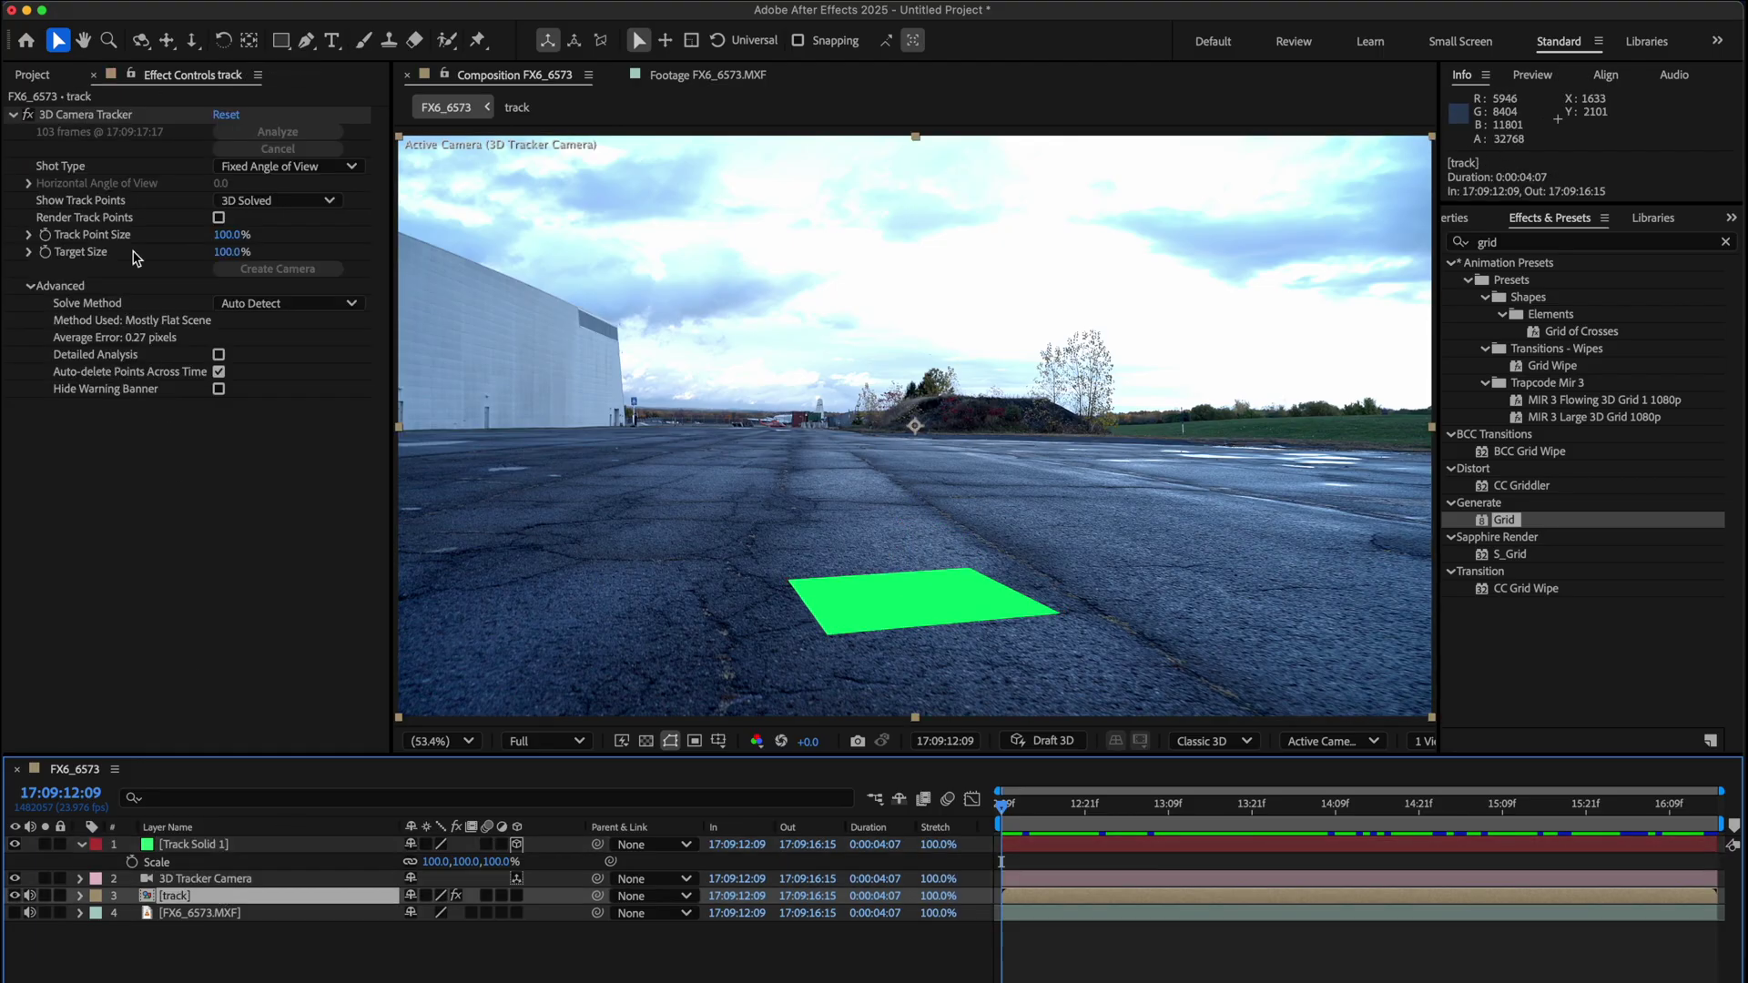
pyautogui.click(105, 116)
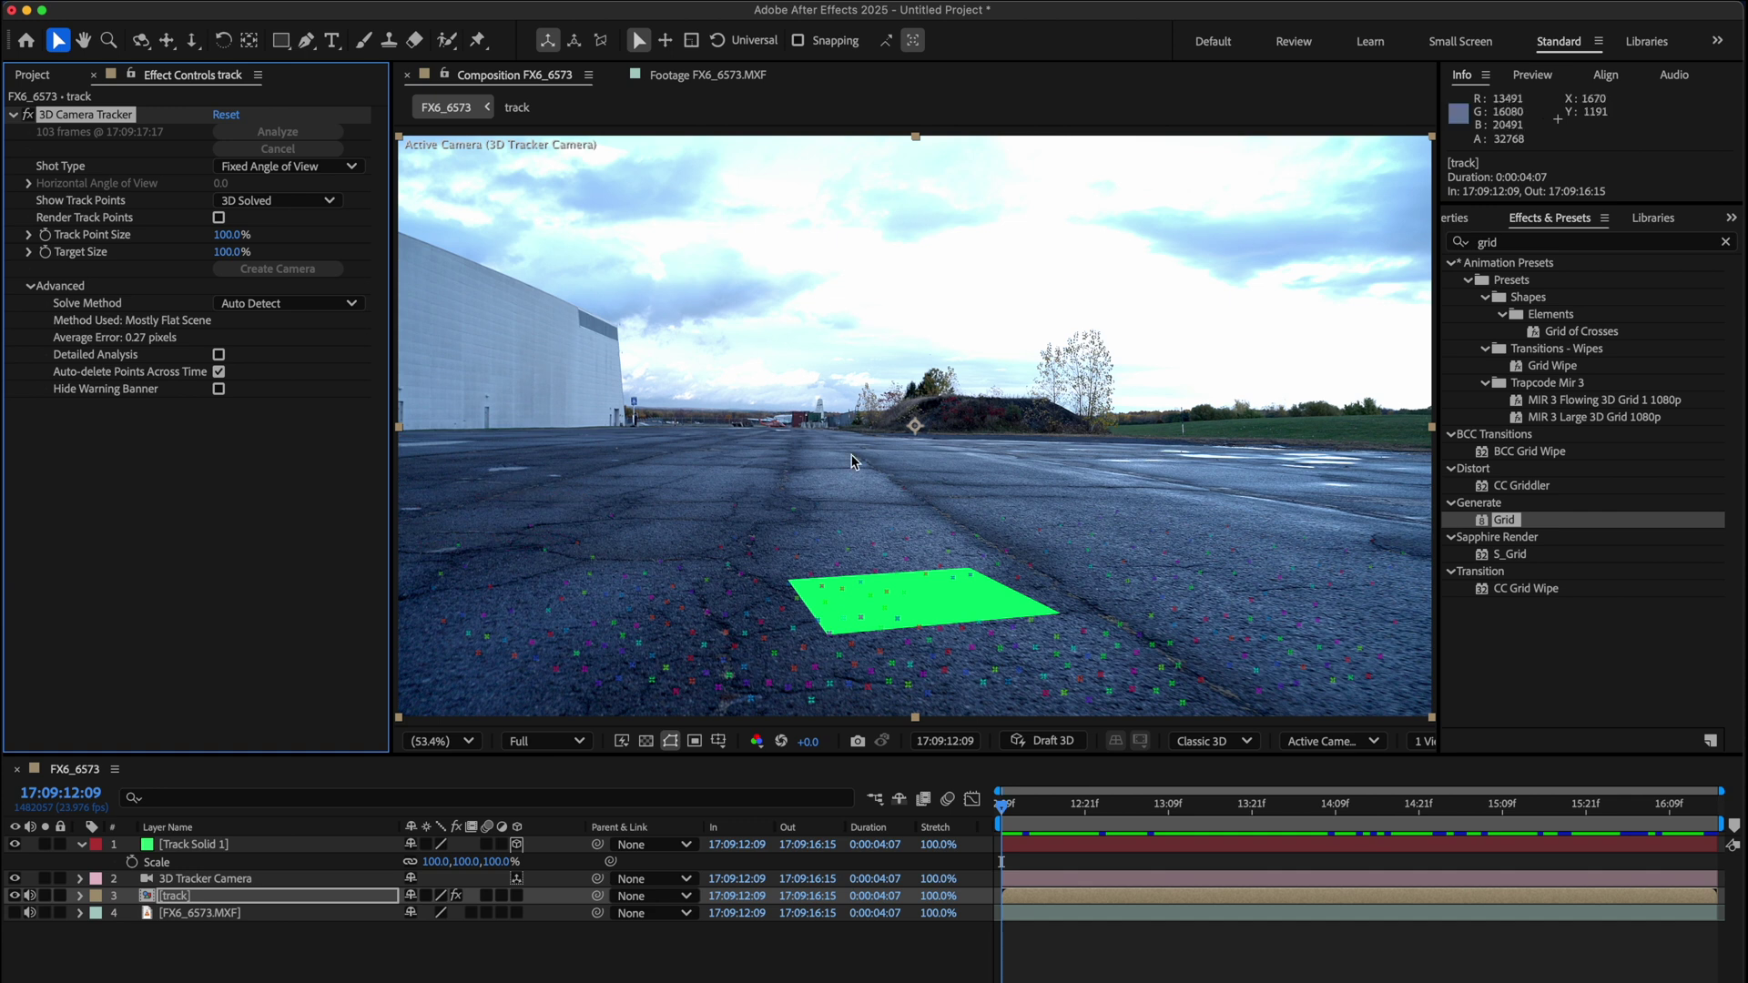
# Create two more tracked solids, one on the road and one left of it
pyautogui.click(830, 479)
pyautogui.rightClick(832, 479)
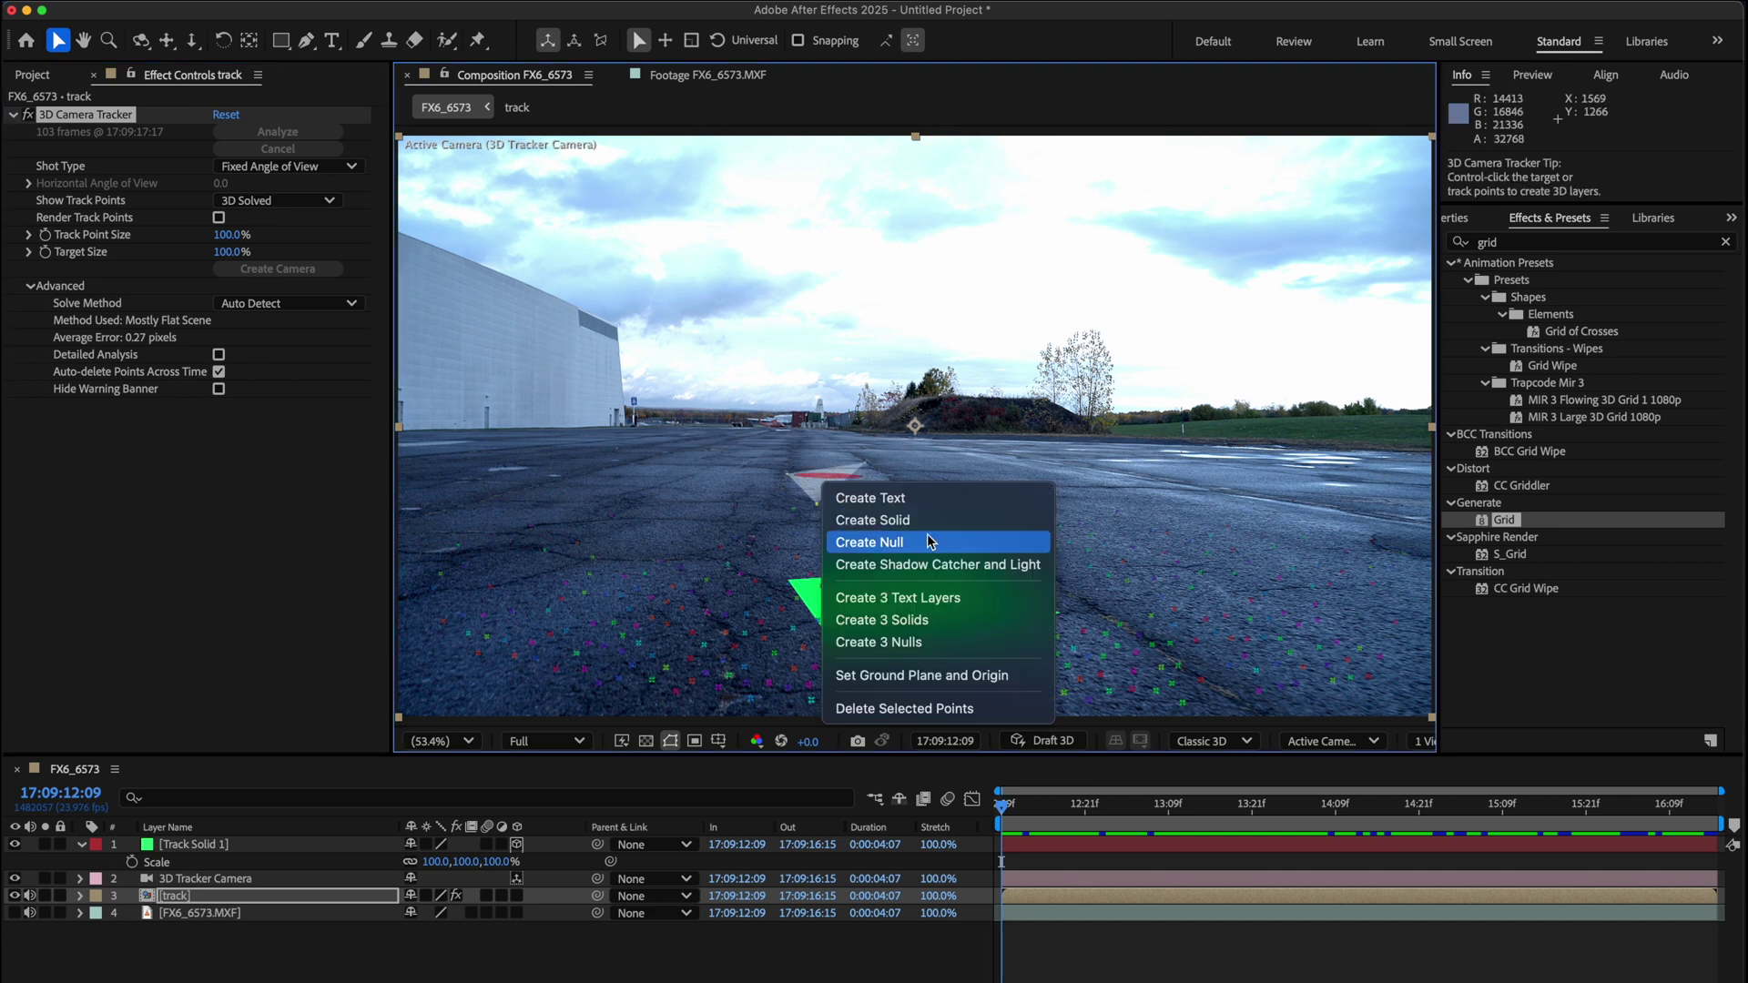
pyautogui.click(931, 523)
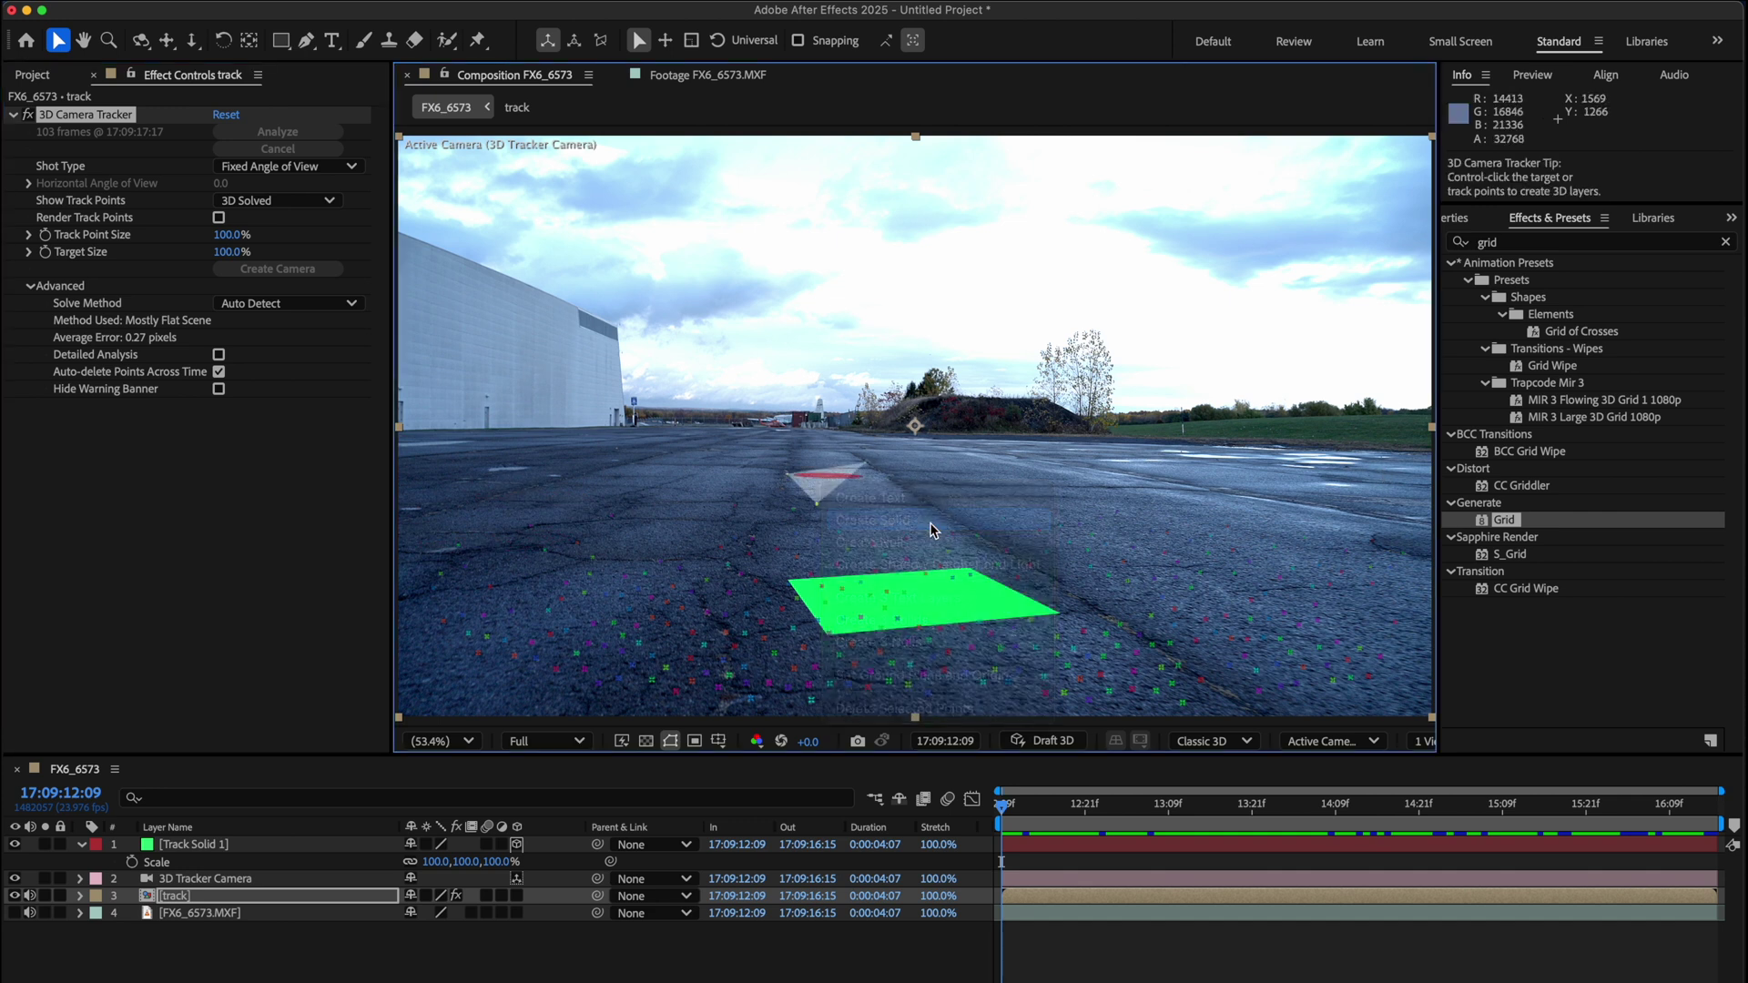
pyautogui.rightClick(546, 528)
pyautogui.click(619, 567)
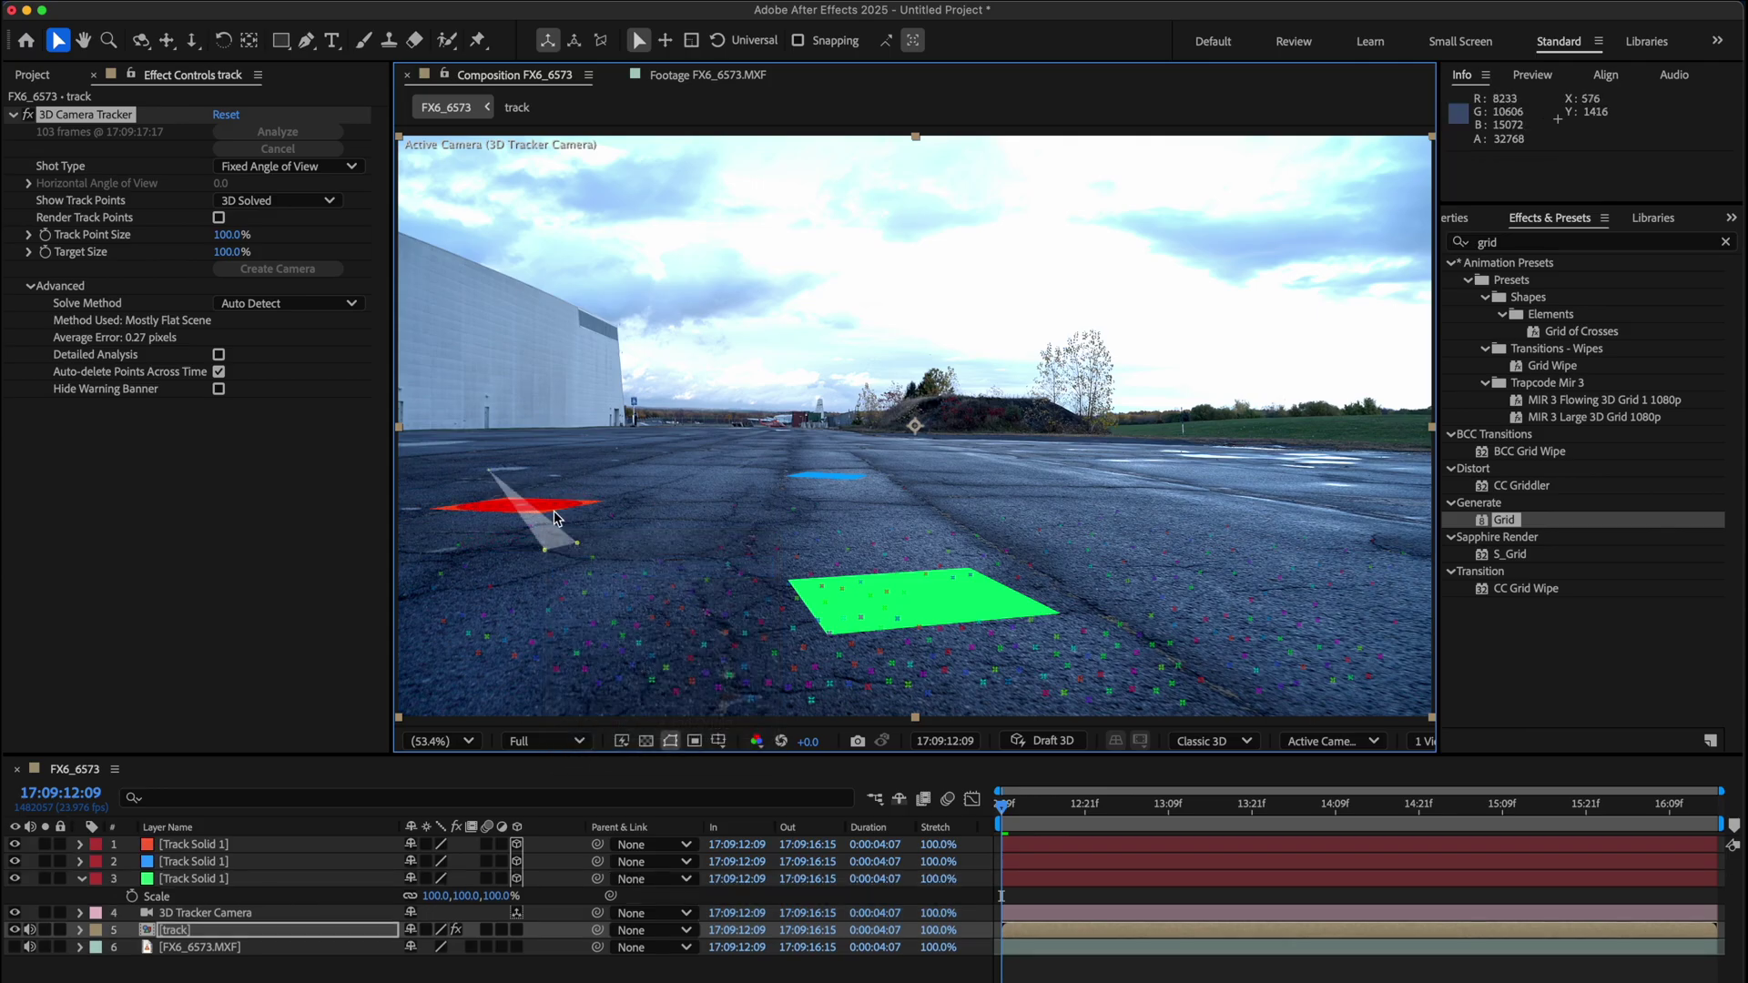
# Create a solid from track points on the right of the road and preview the solids
pyautogui.rightClick(1258, 511)
pyautogui.click(1331, 549)
pyautogui.press('space')
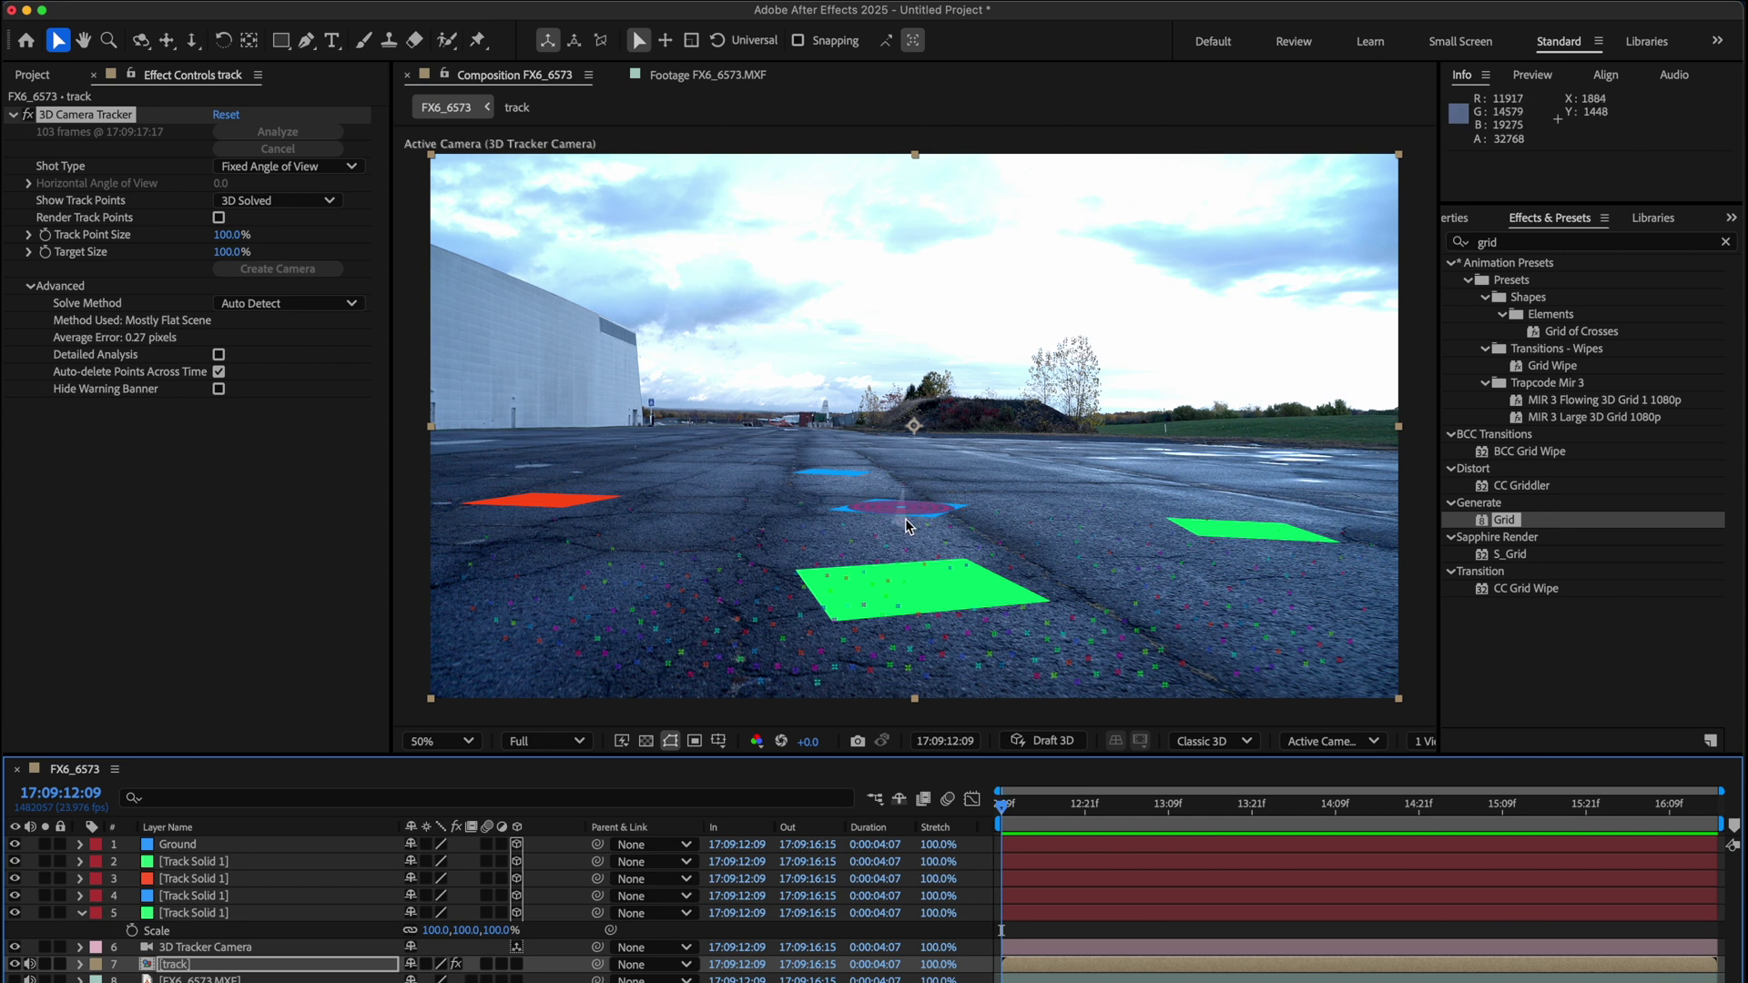
# Restore the Track Solid name, run the Normalize Track script, and move its palette beside the viewer
pyautogui.hotkey('ctrl', 'z')
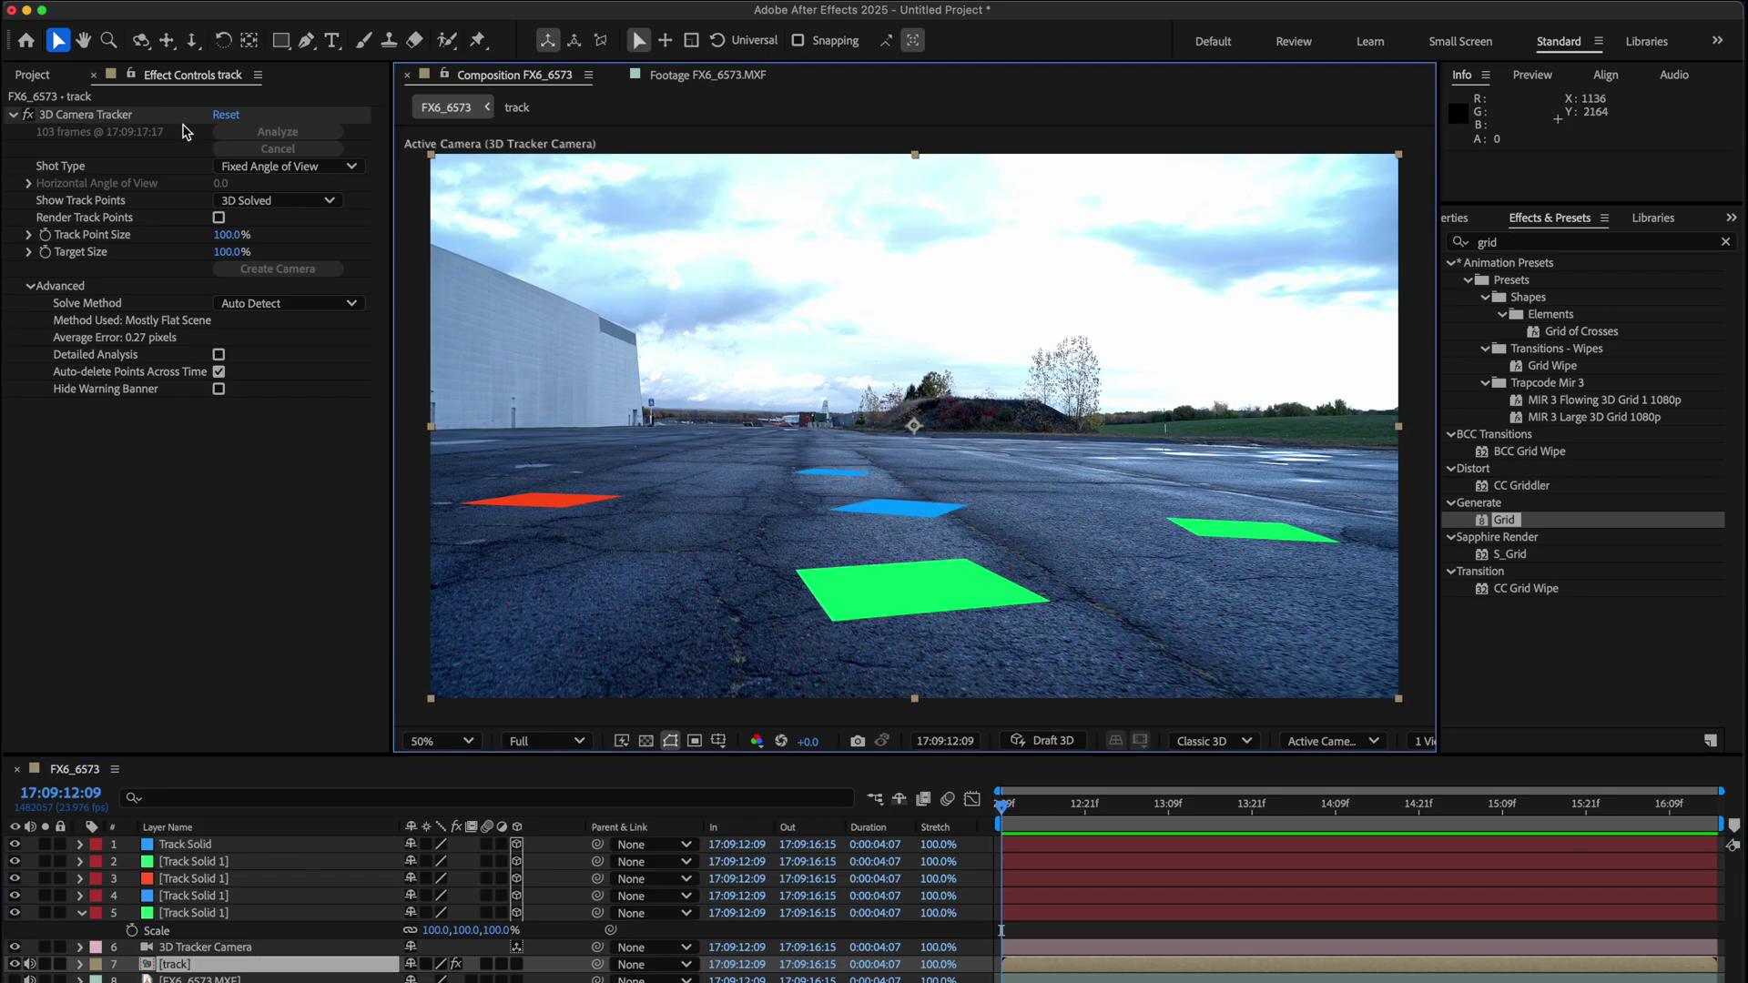
pyautogui.click(161, 119)
pyautogui.hotkey('ctrl', 'space')
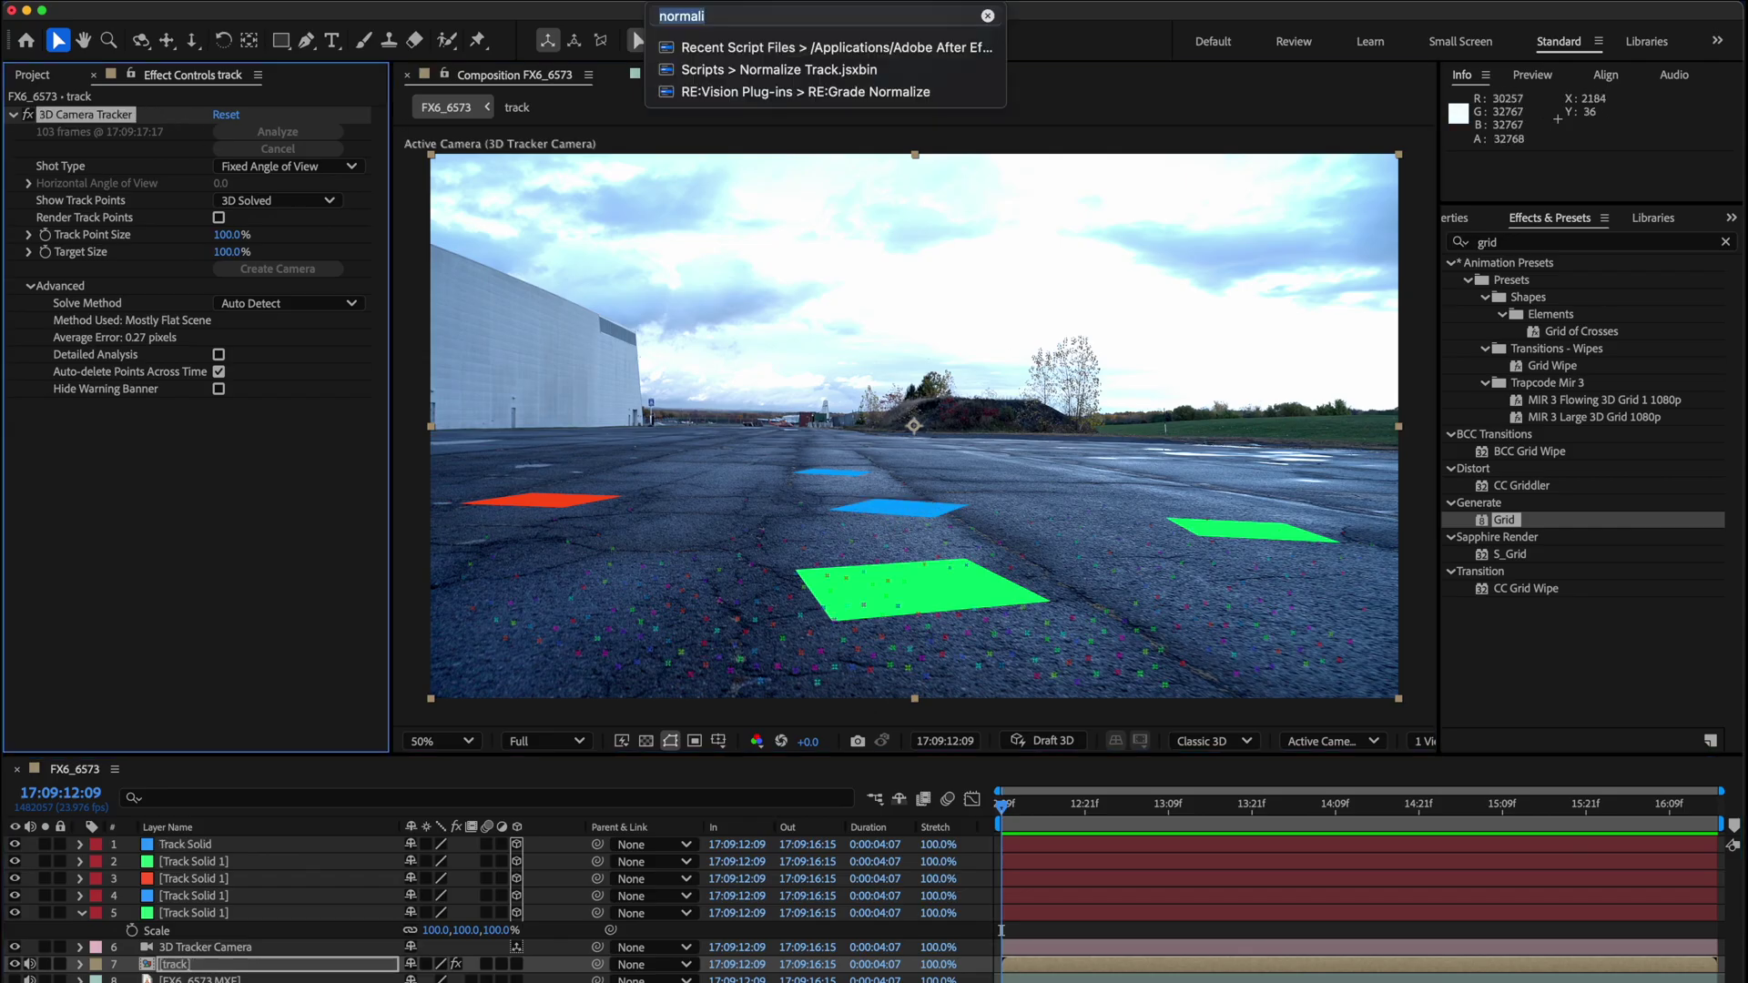
pyautogui.write('normal')
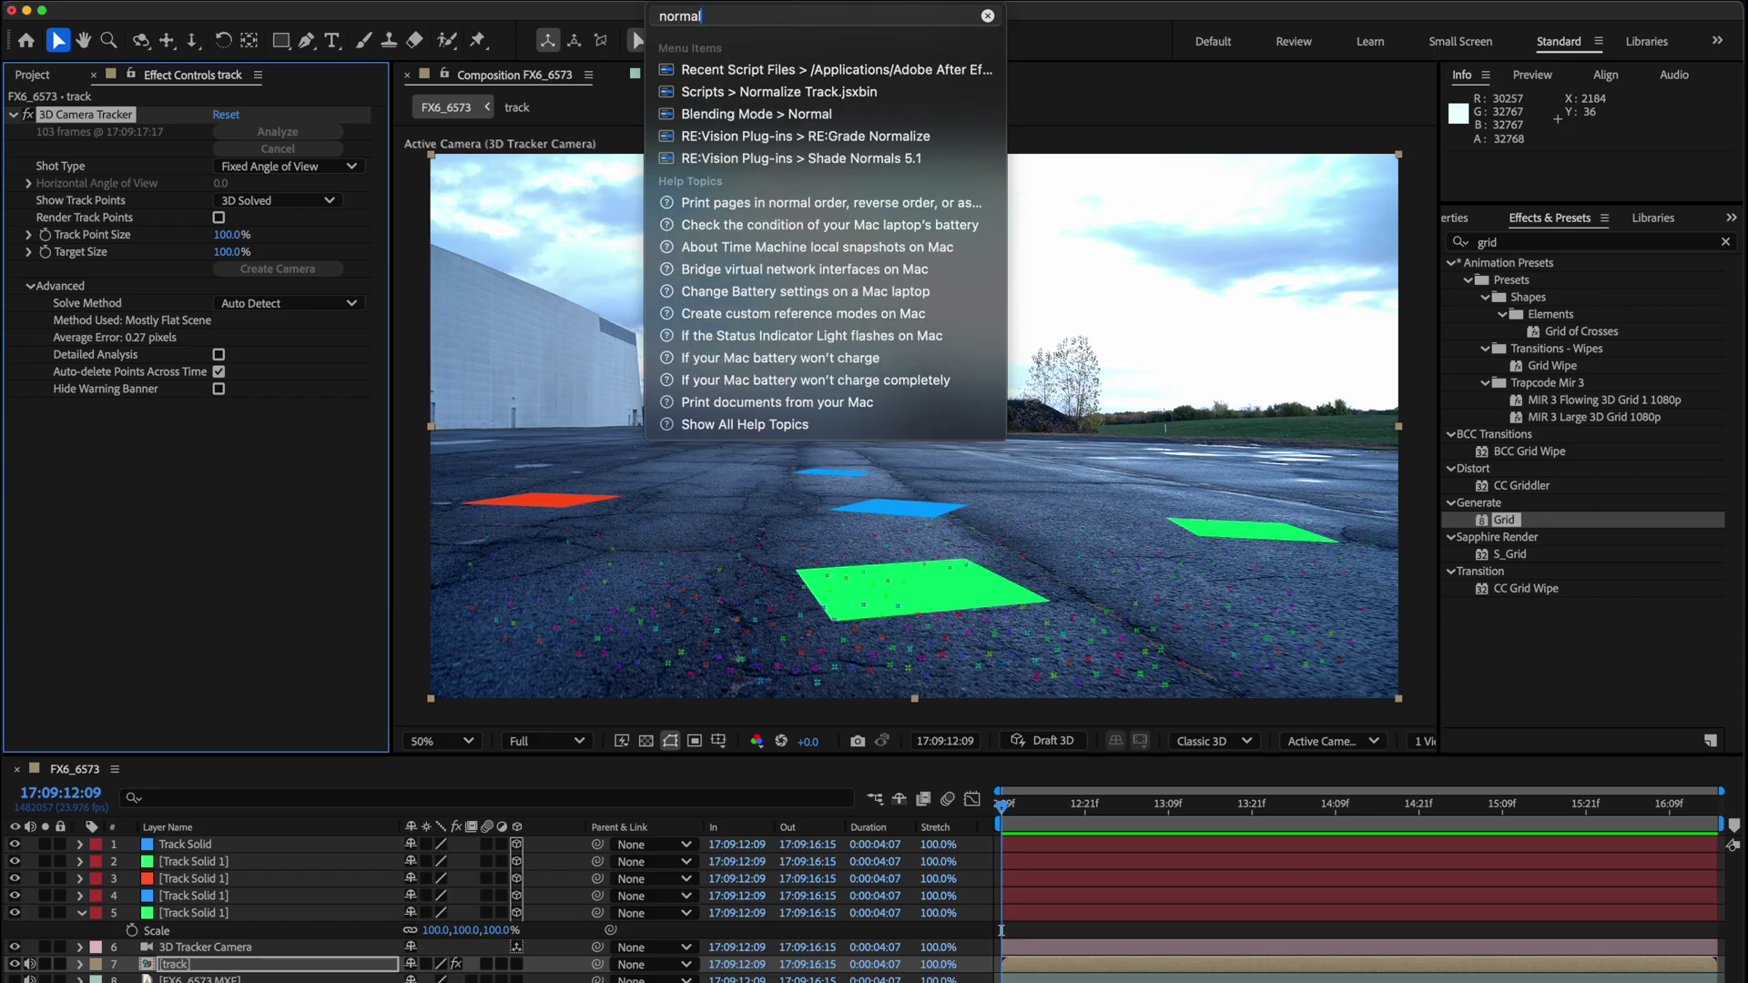
pyautogui.moveTo(718, 93)
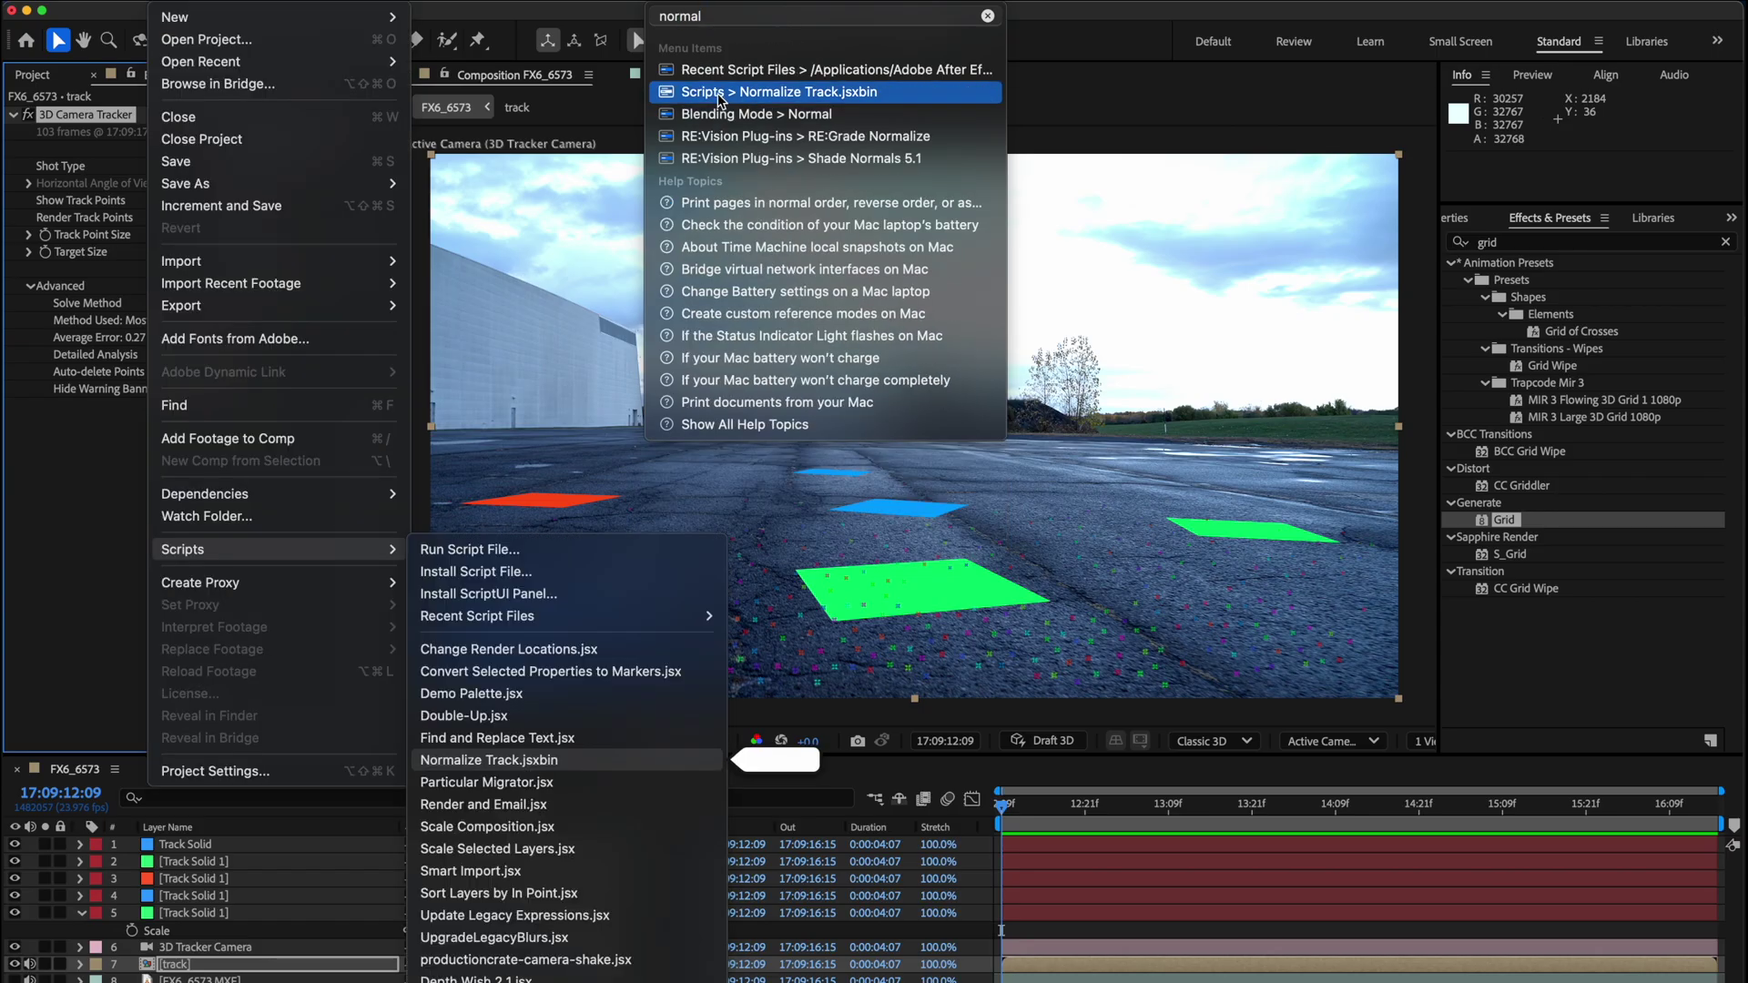
pyautogui.click(792, 99)
pyautogui.moveTo(876, 458); pyautogui.dragTo(363, 361)
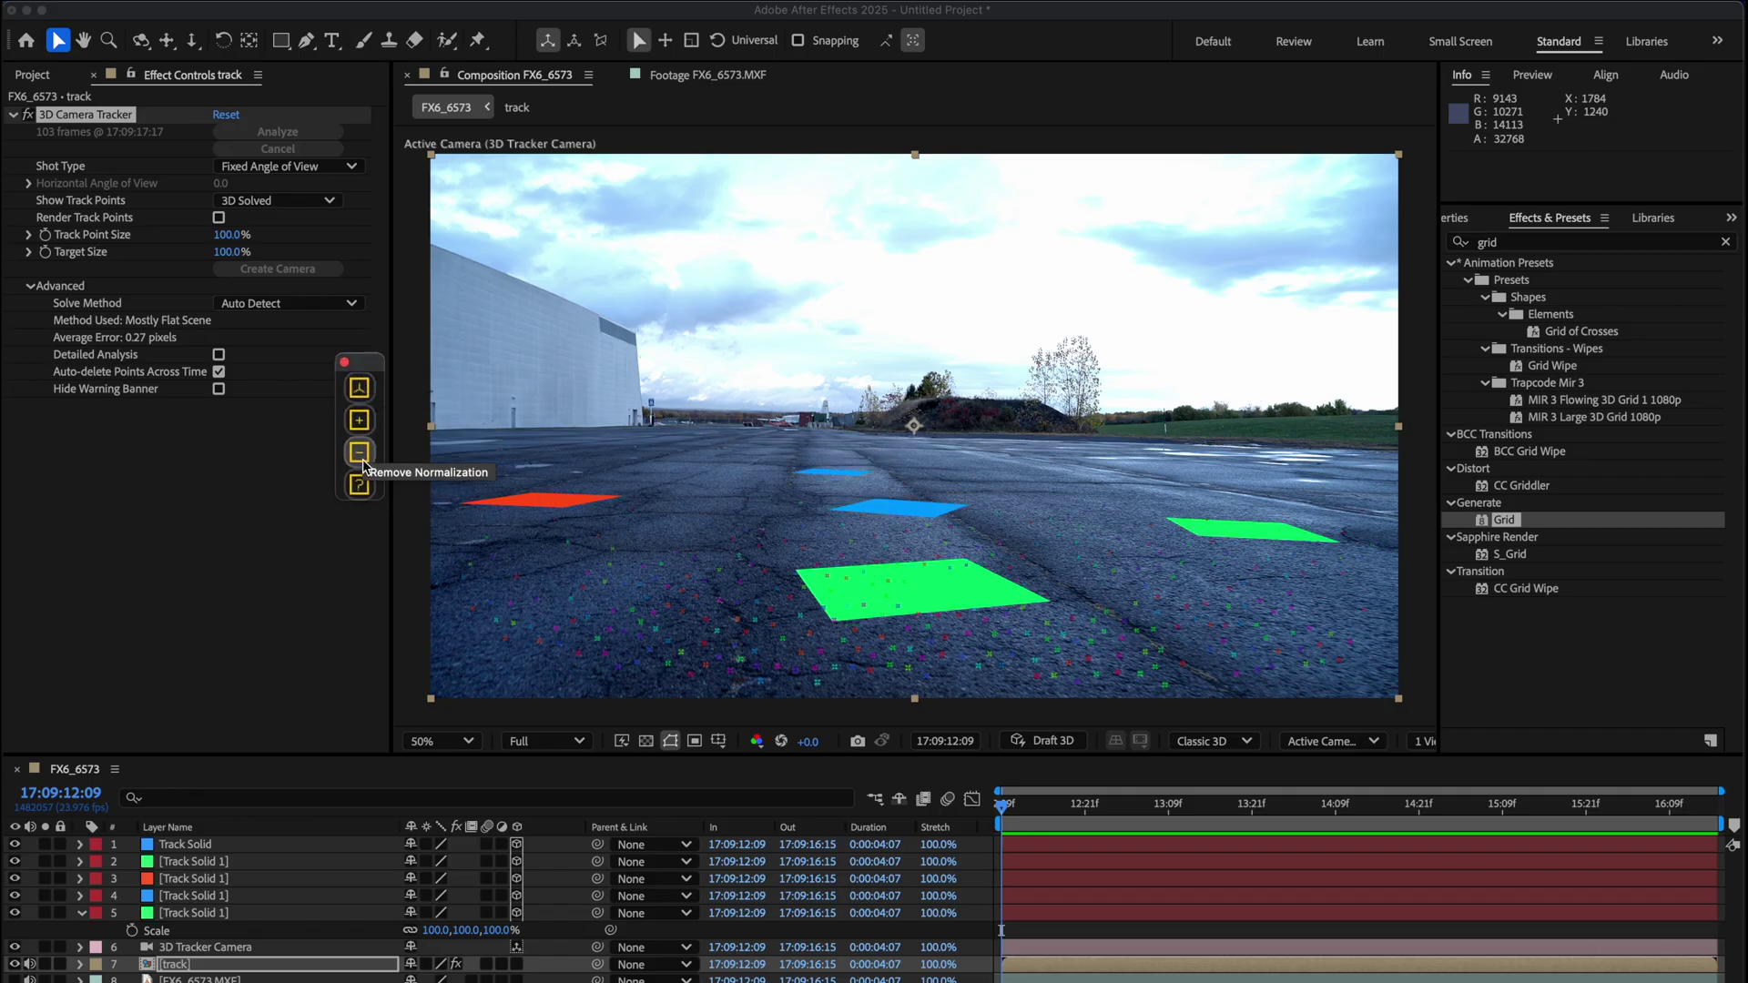
# Attempt Normalize Track on layers 1–6 and dismiss the base-plane warning
pyautogui.click(358, 386)
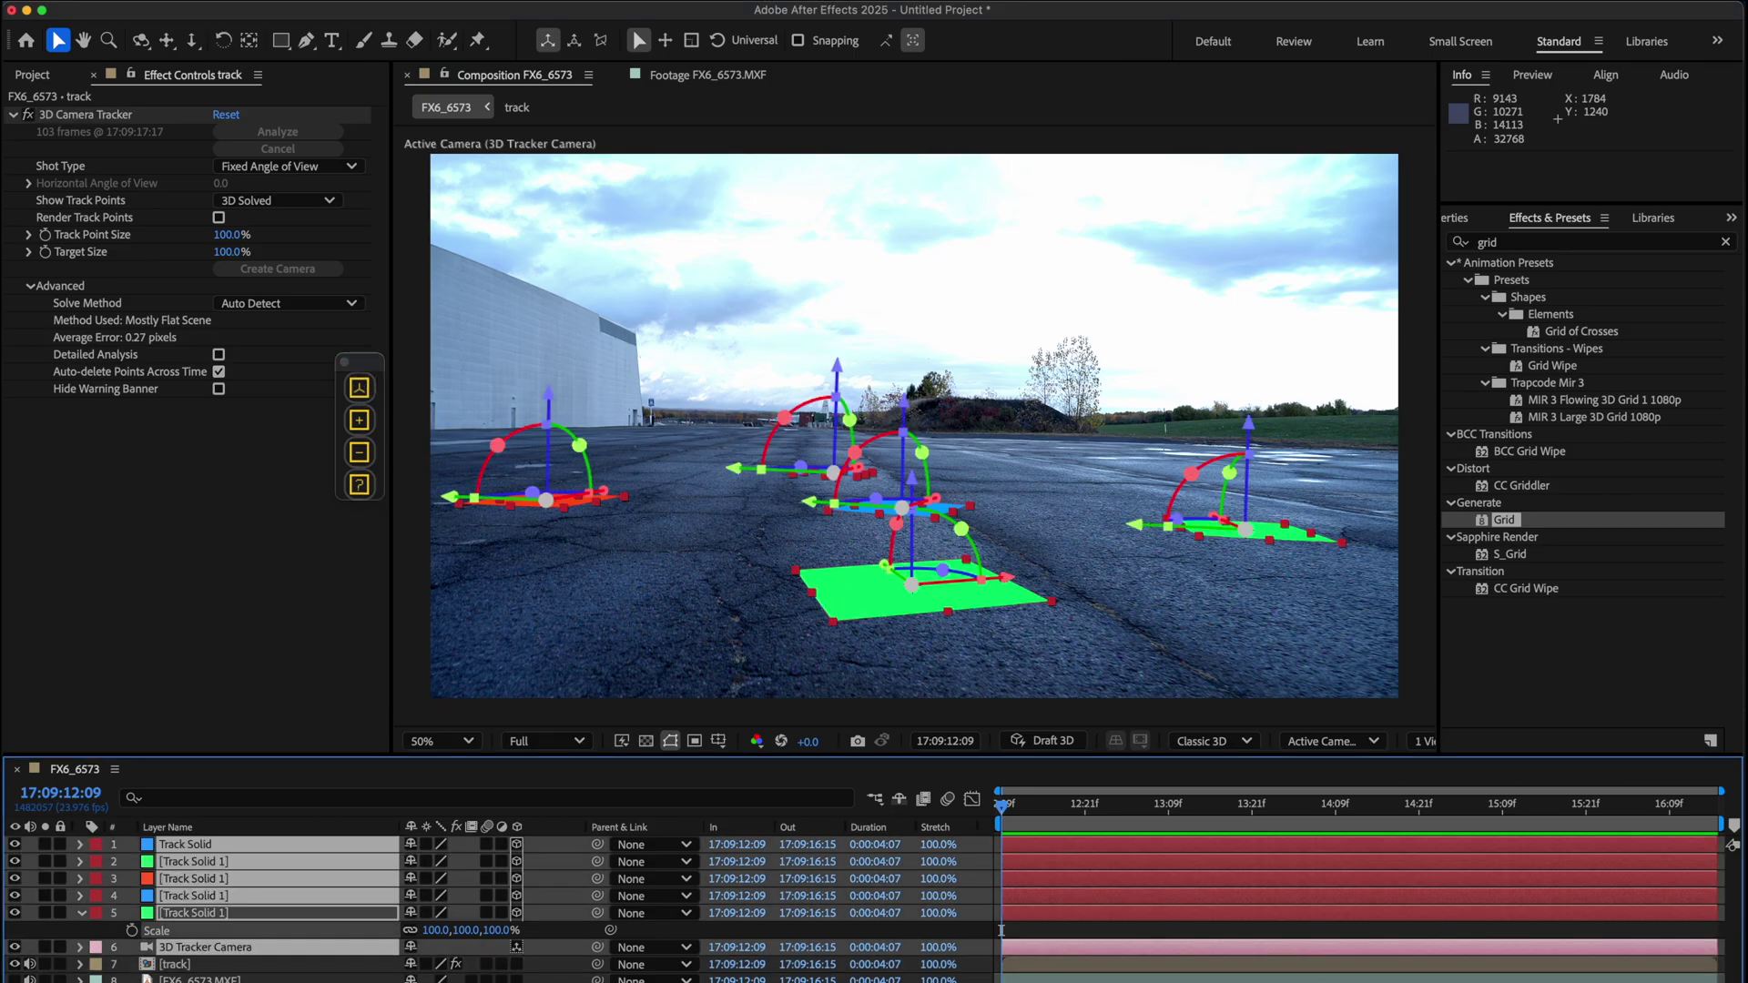
pyautogui.moveTo(72, 953); pyautogui.dragTo(84, 843)
pyautogui.click(359, 389)
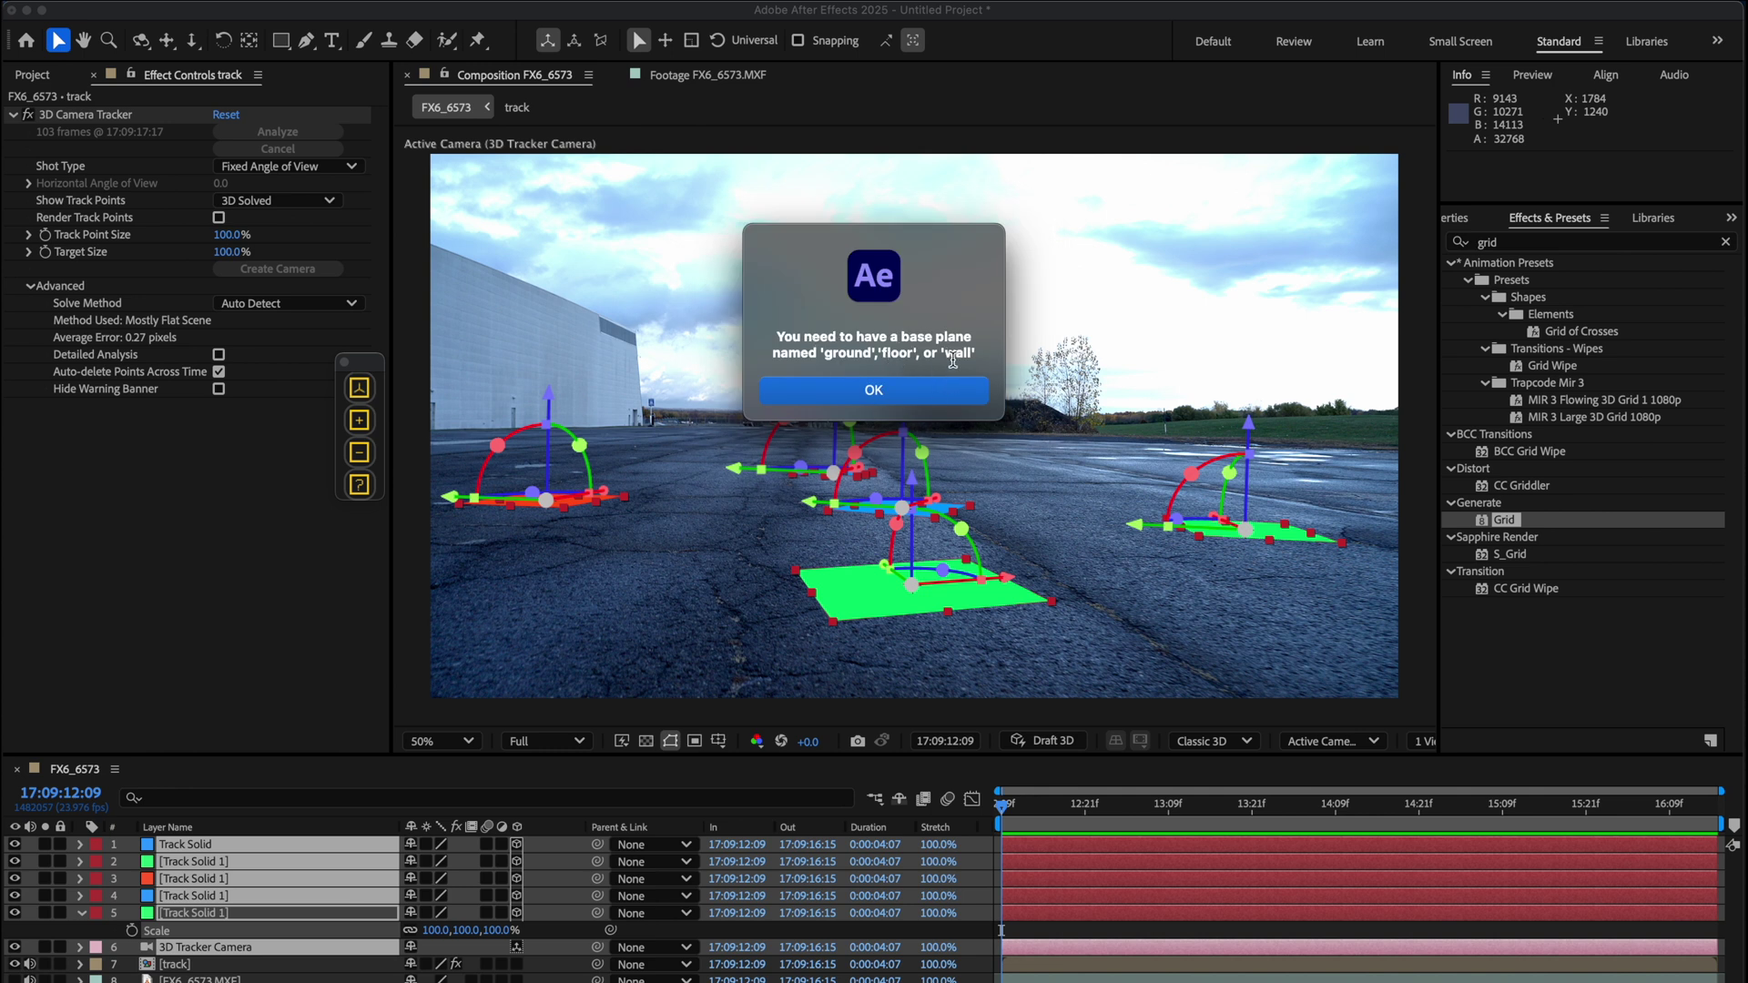
pyautogui.click(887, 391)
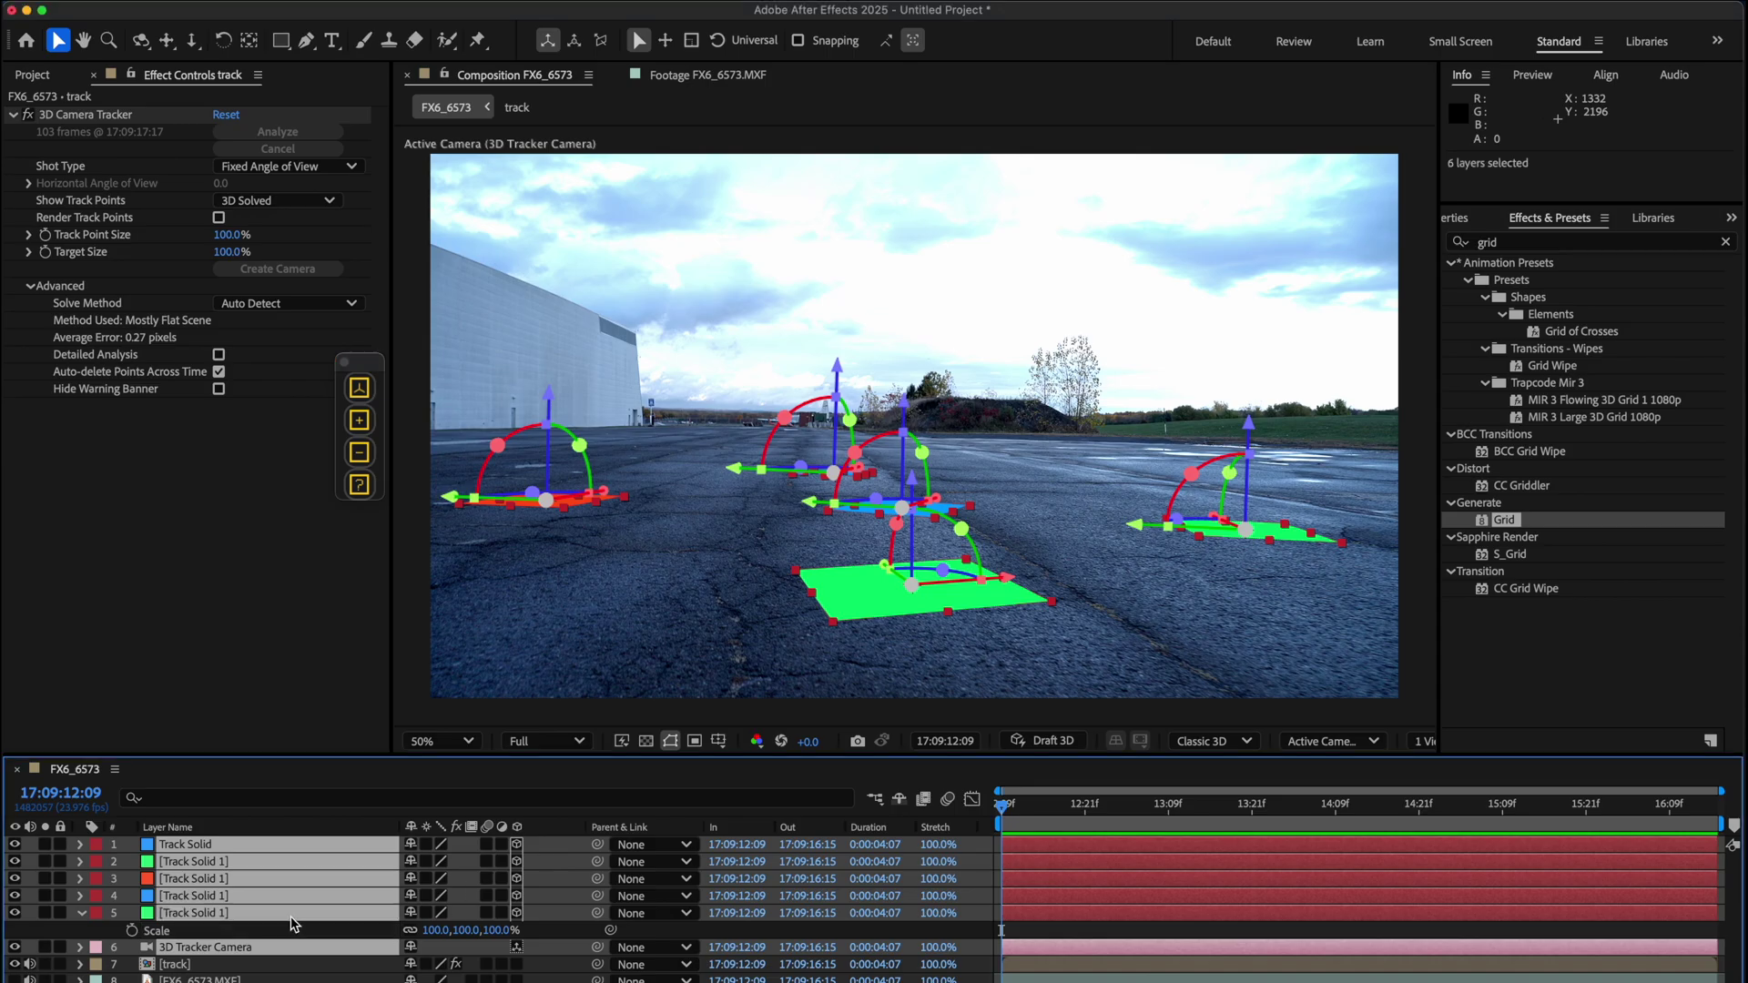
# Rename layer 5, the large green solid, to 'Floor' and reselect layers 1–6
pyautogui.click(270, 963)
pyautogui.click(227, 913)
pyautogui.press('super+Up')
pyautogui.press('super+Up')
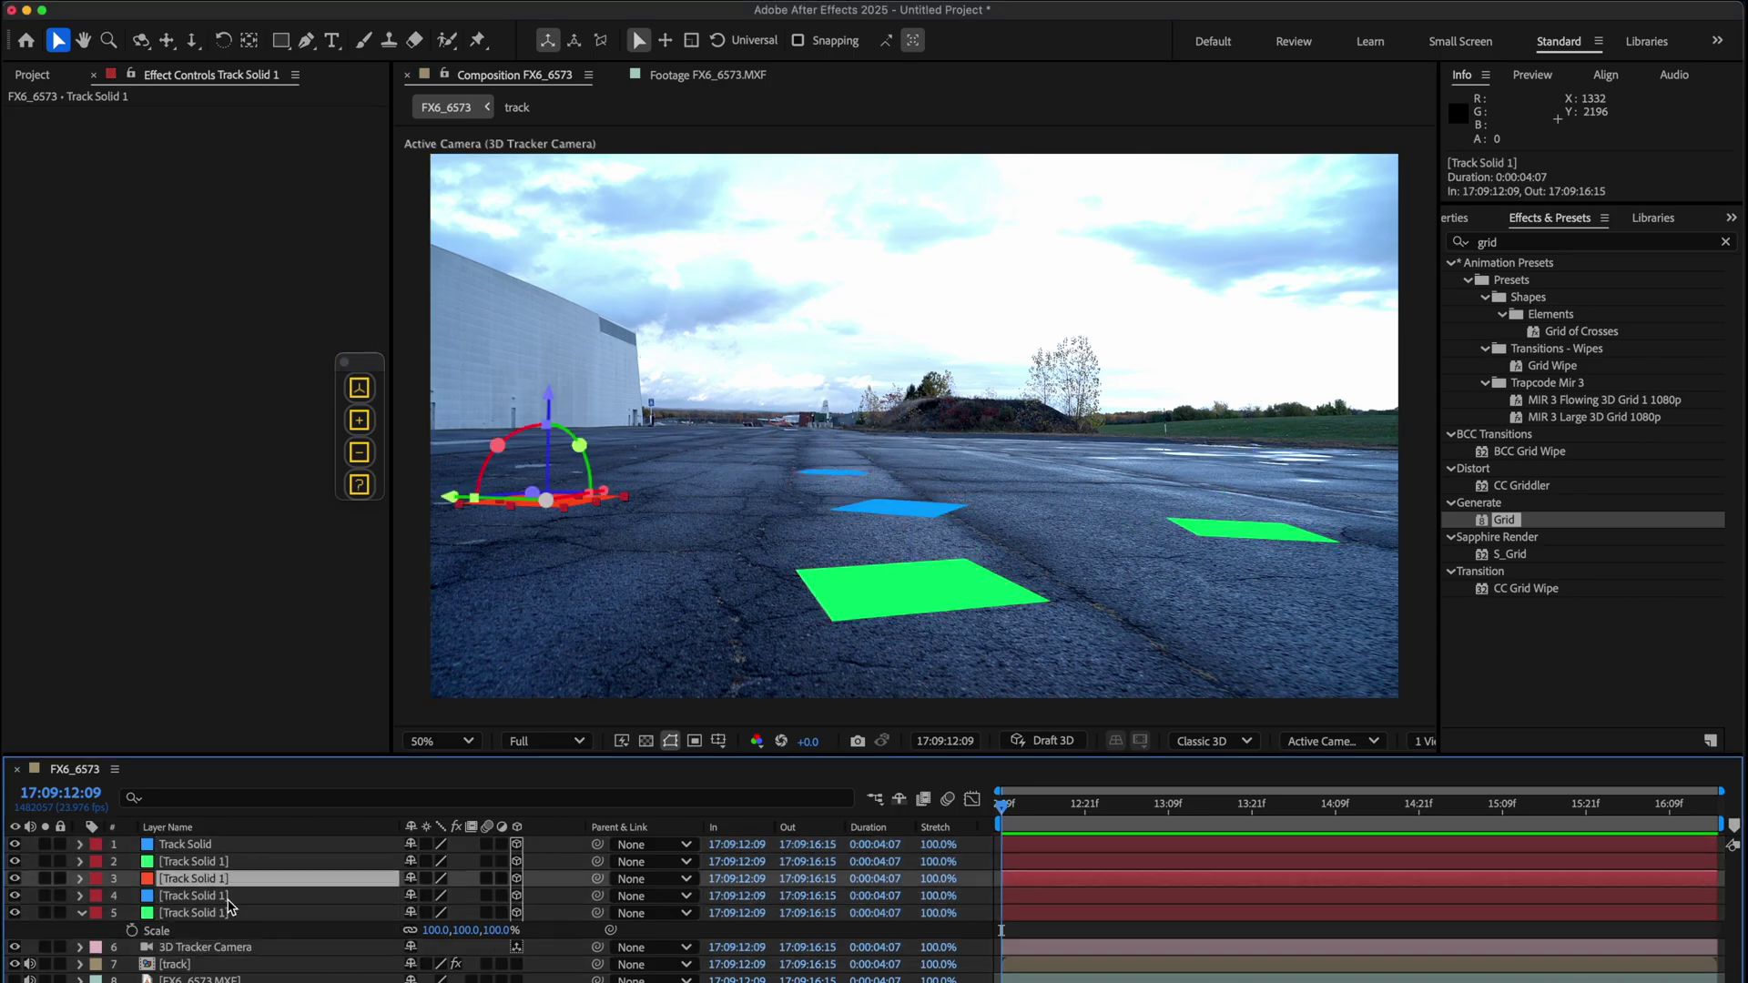
pyautogui.press('super+Down')
pyautogui.press('super+Down')
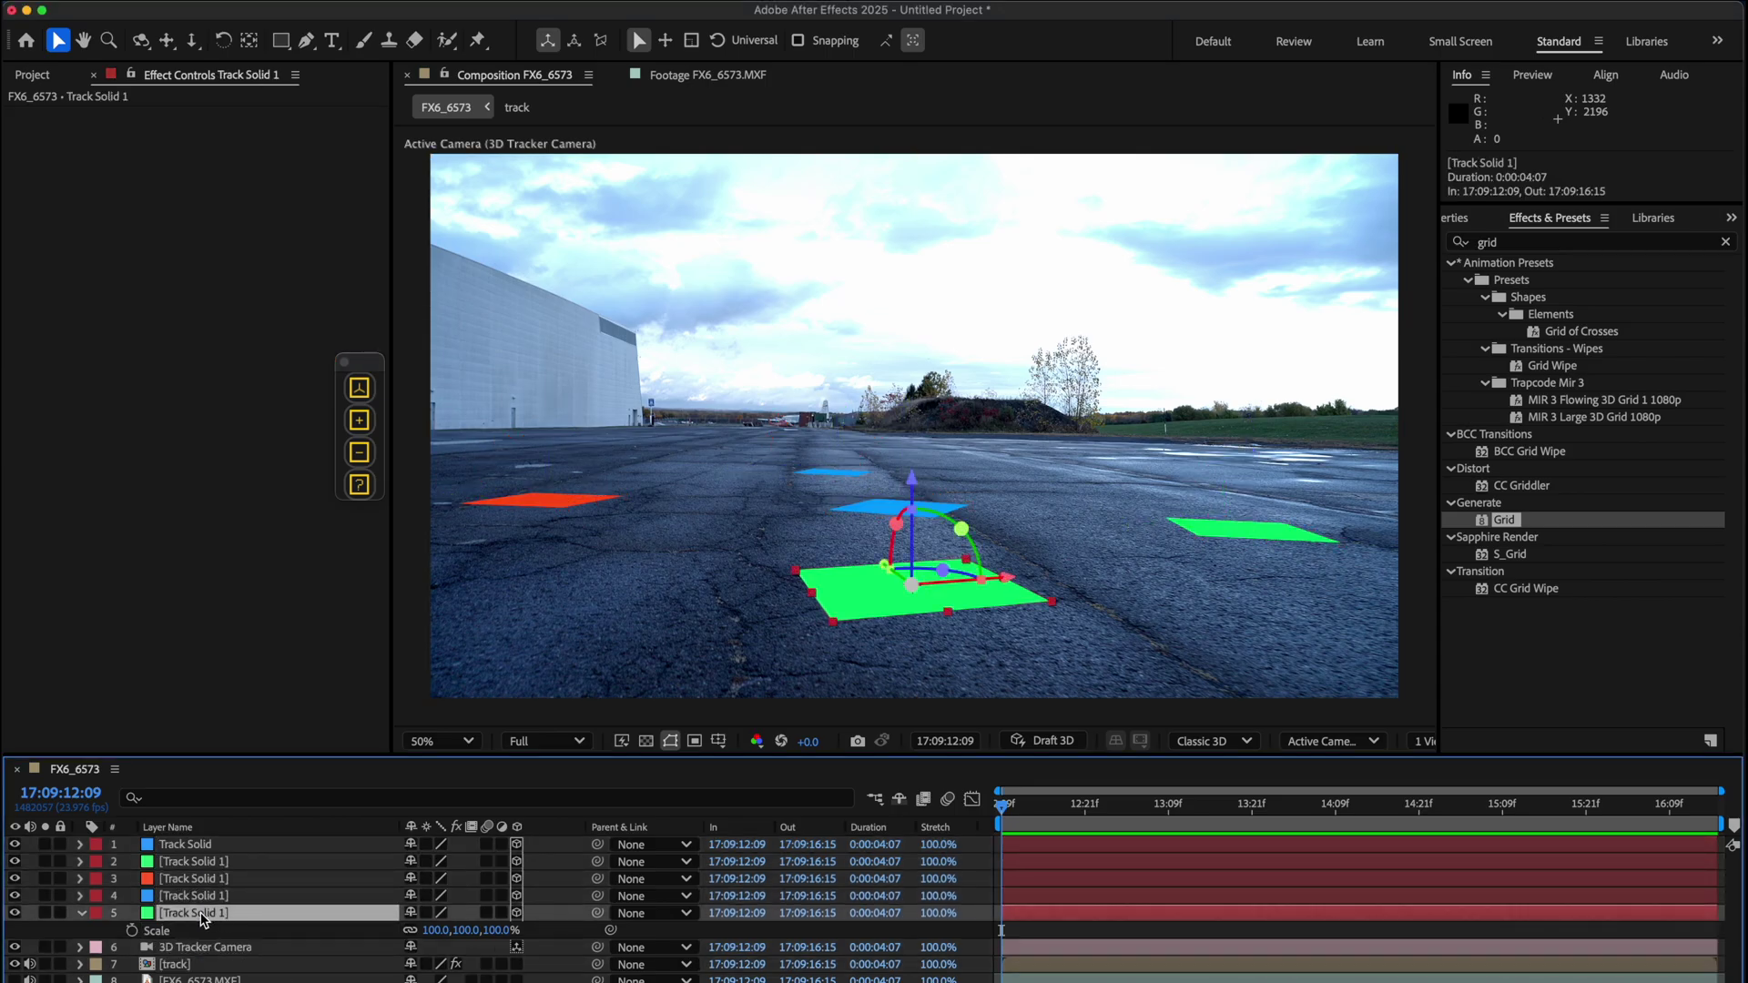
pyautogui.rightClick(202, 920)
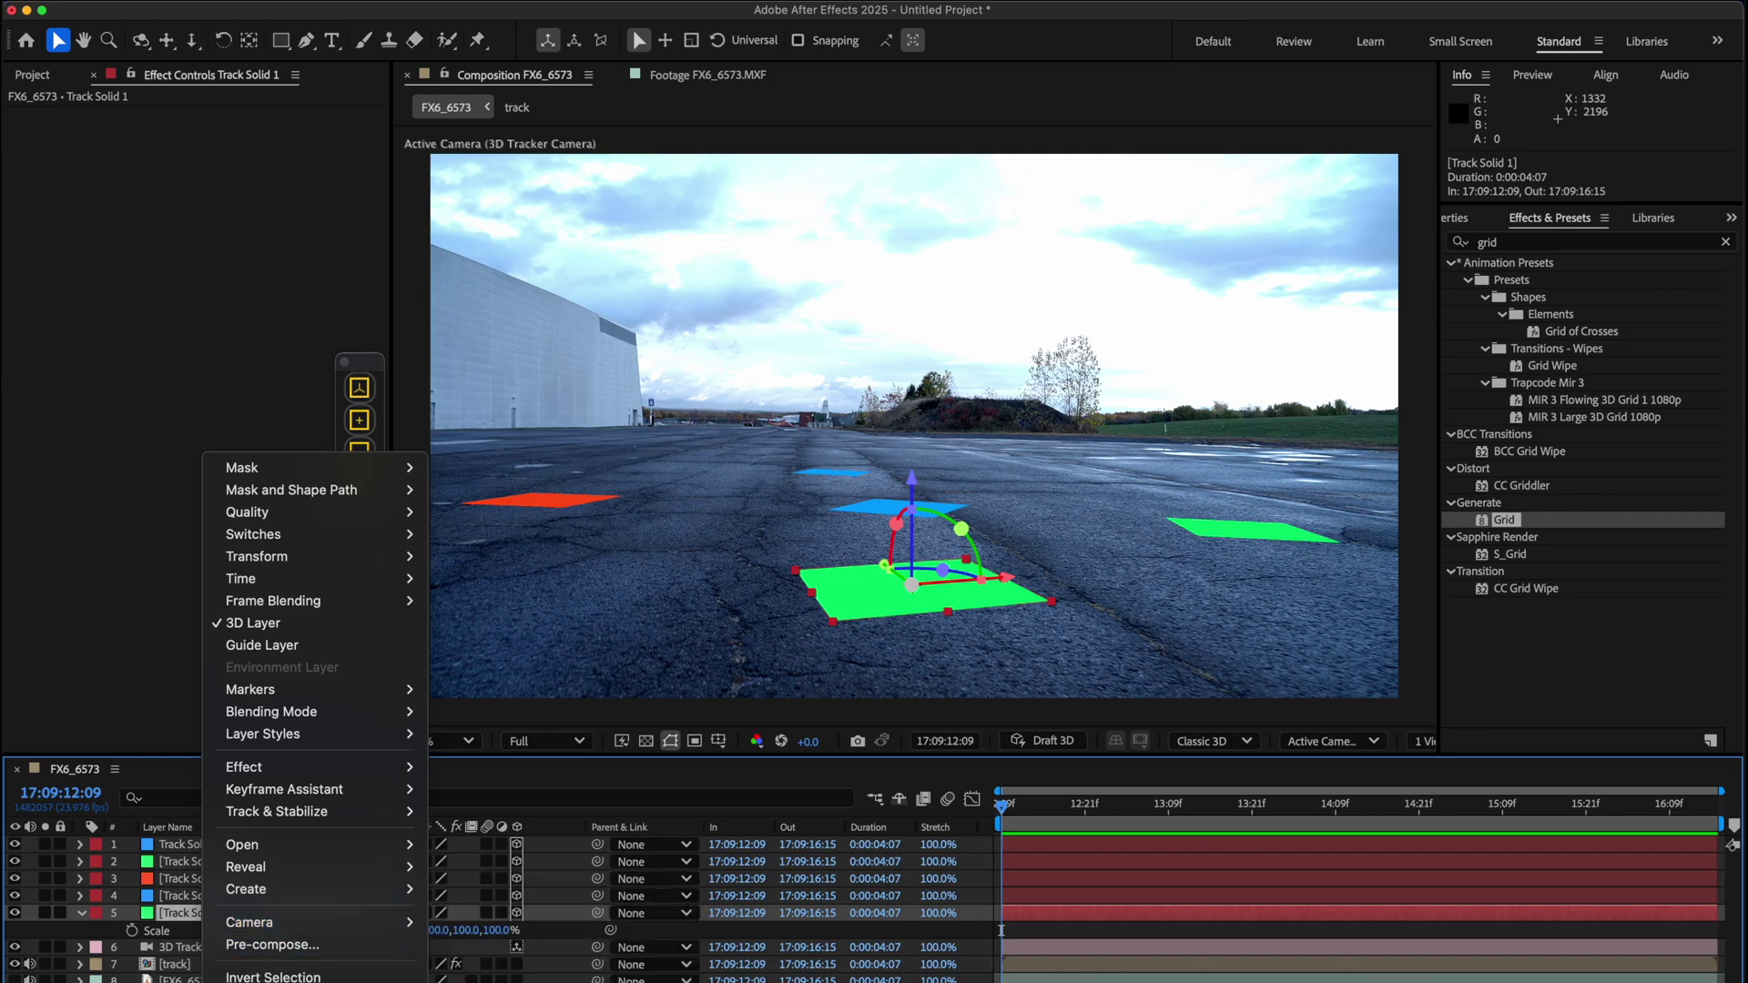
pyautogui.press('Escape')
pyautogui.press('Return')
pyautogui.write('F')
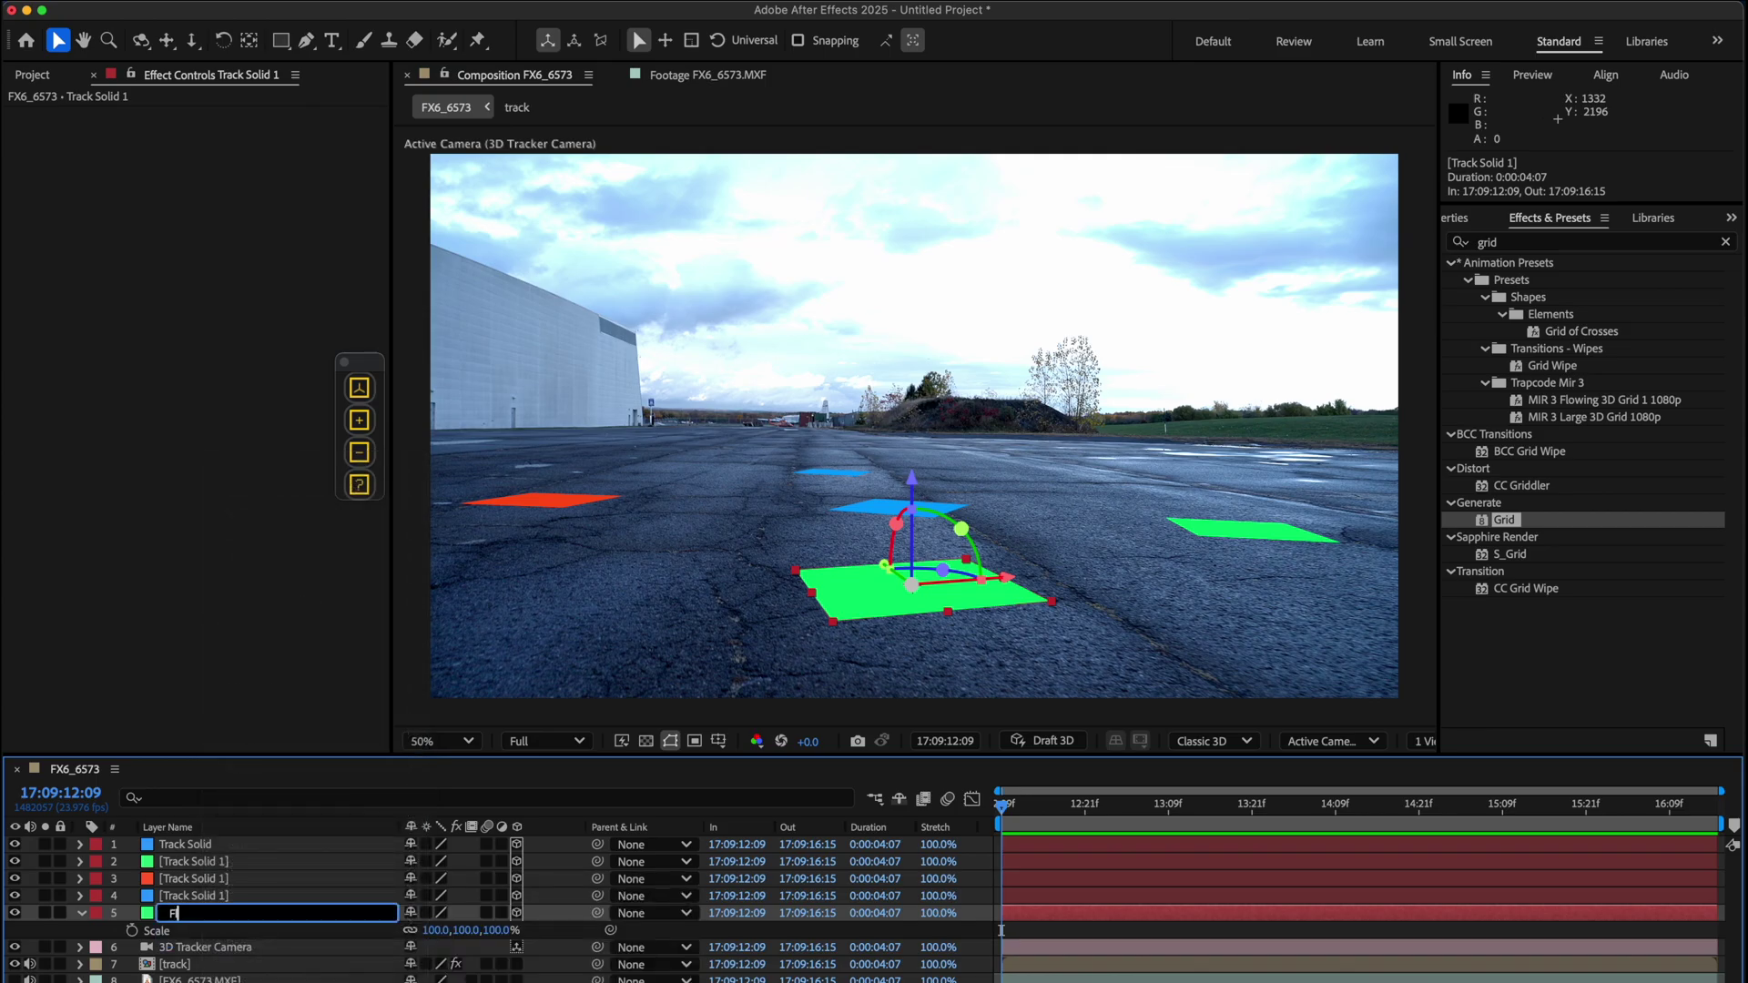
pyautogui.write('loor')
pyautogui.press('Return')
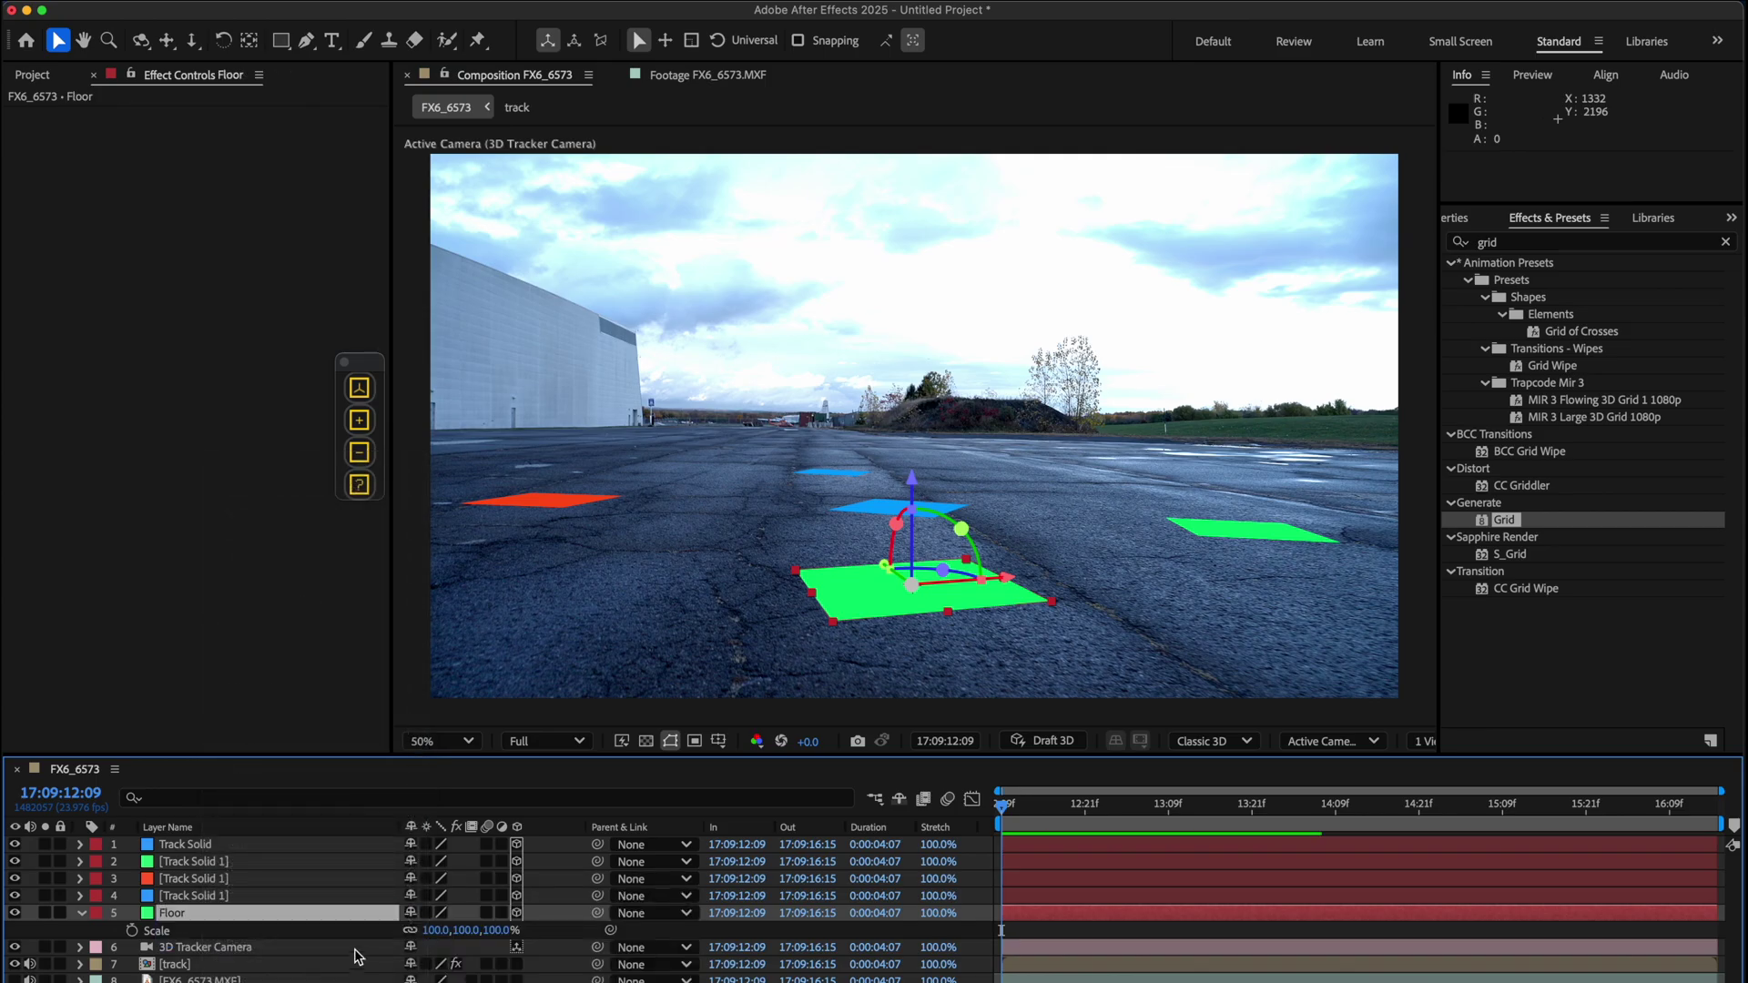
pyautogui.moveTo(128, 954); pyautogui.dragTo(137, 845)
# Normalize the track to Floor, then add the burning-surface fire clip starting earlier in the comp
pyautogui.click(358, 388)
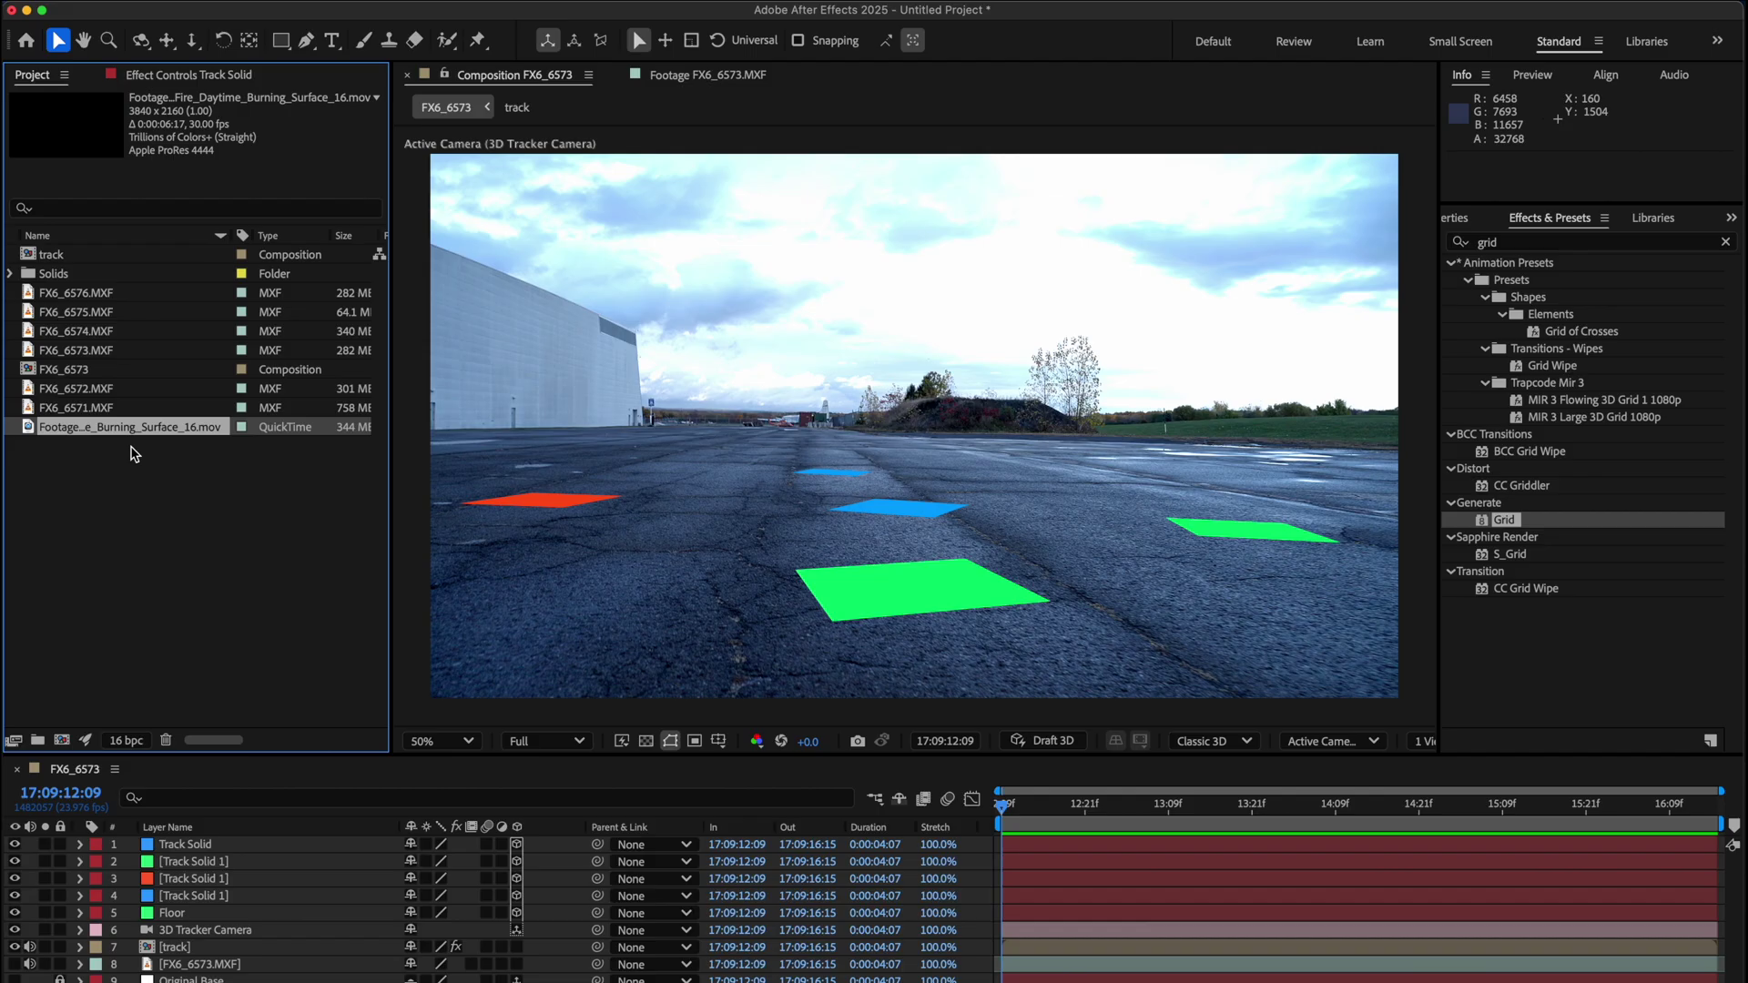
pyautogui.moveTo(77, 433); pyautogui.dragTo(891, 484)
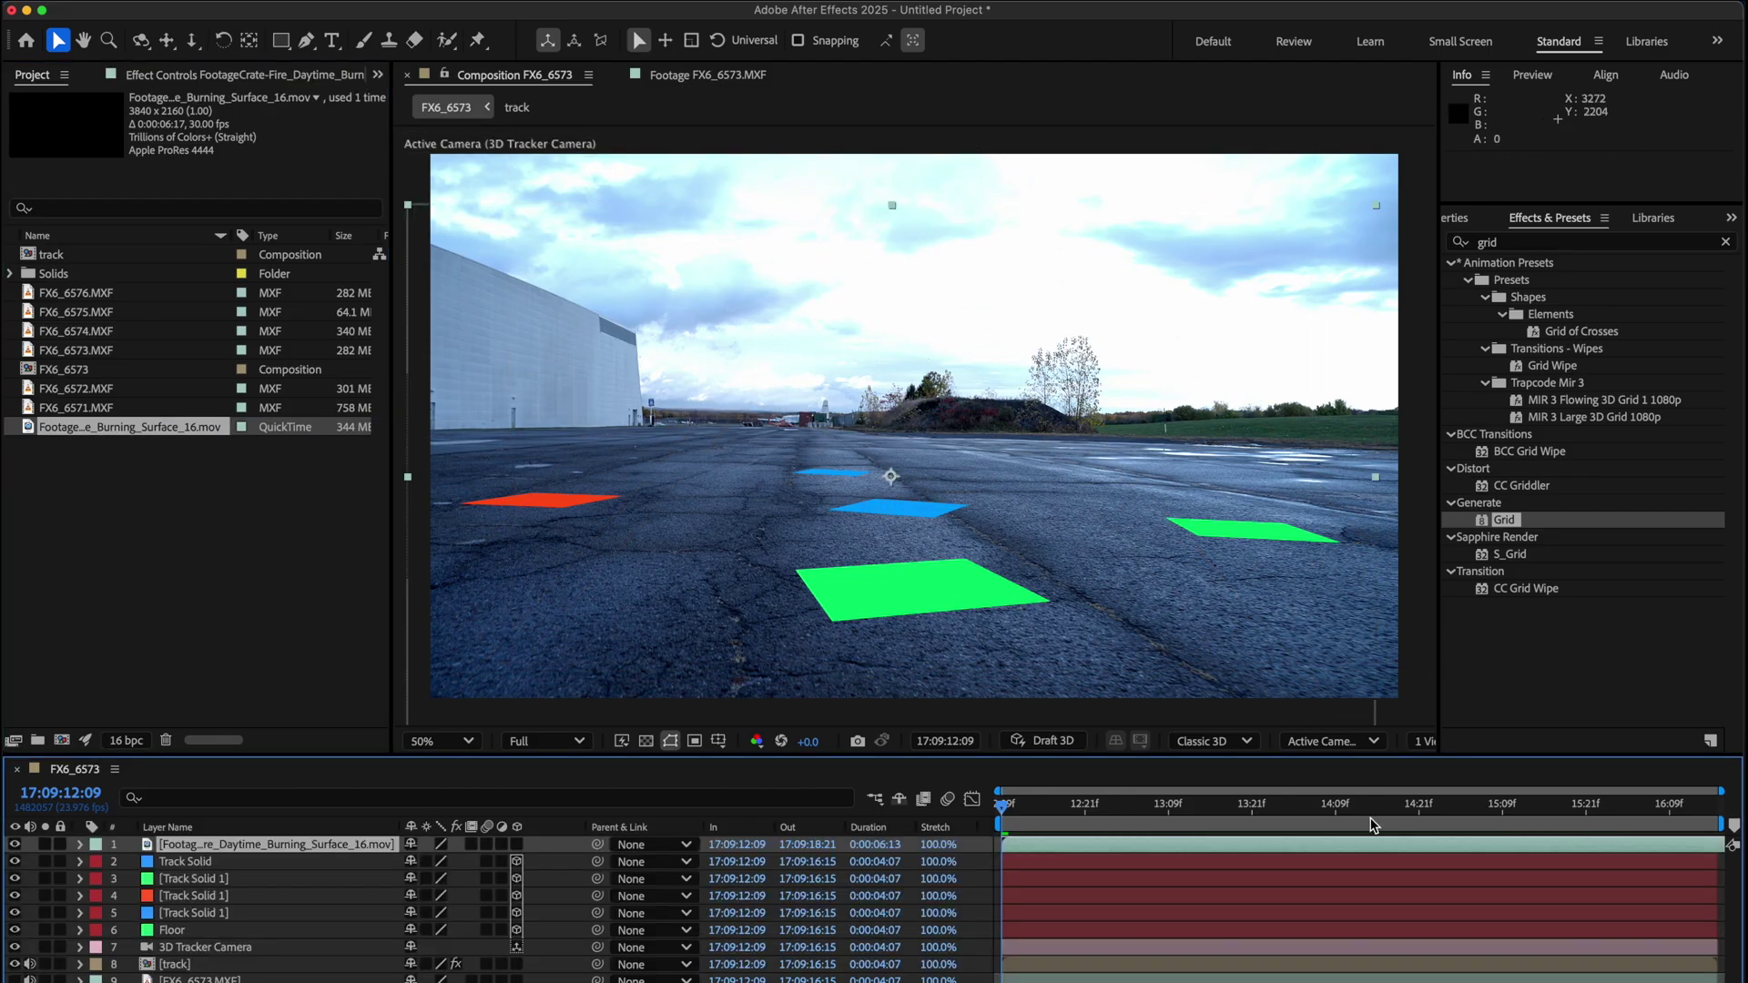
pyautogui.moveTo(1560, 846); pyautogui.dragTo(1316, 847)
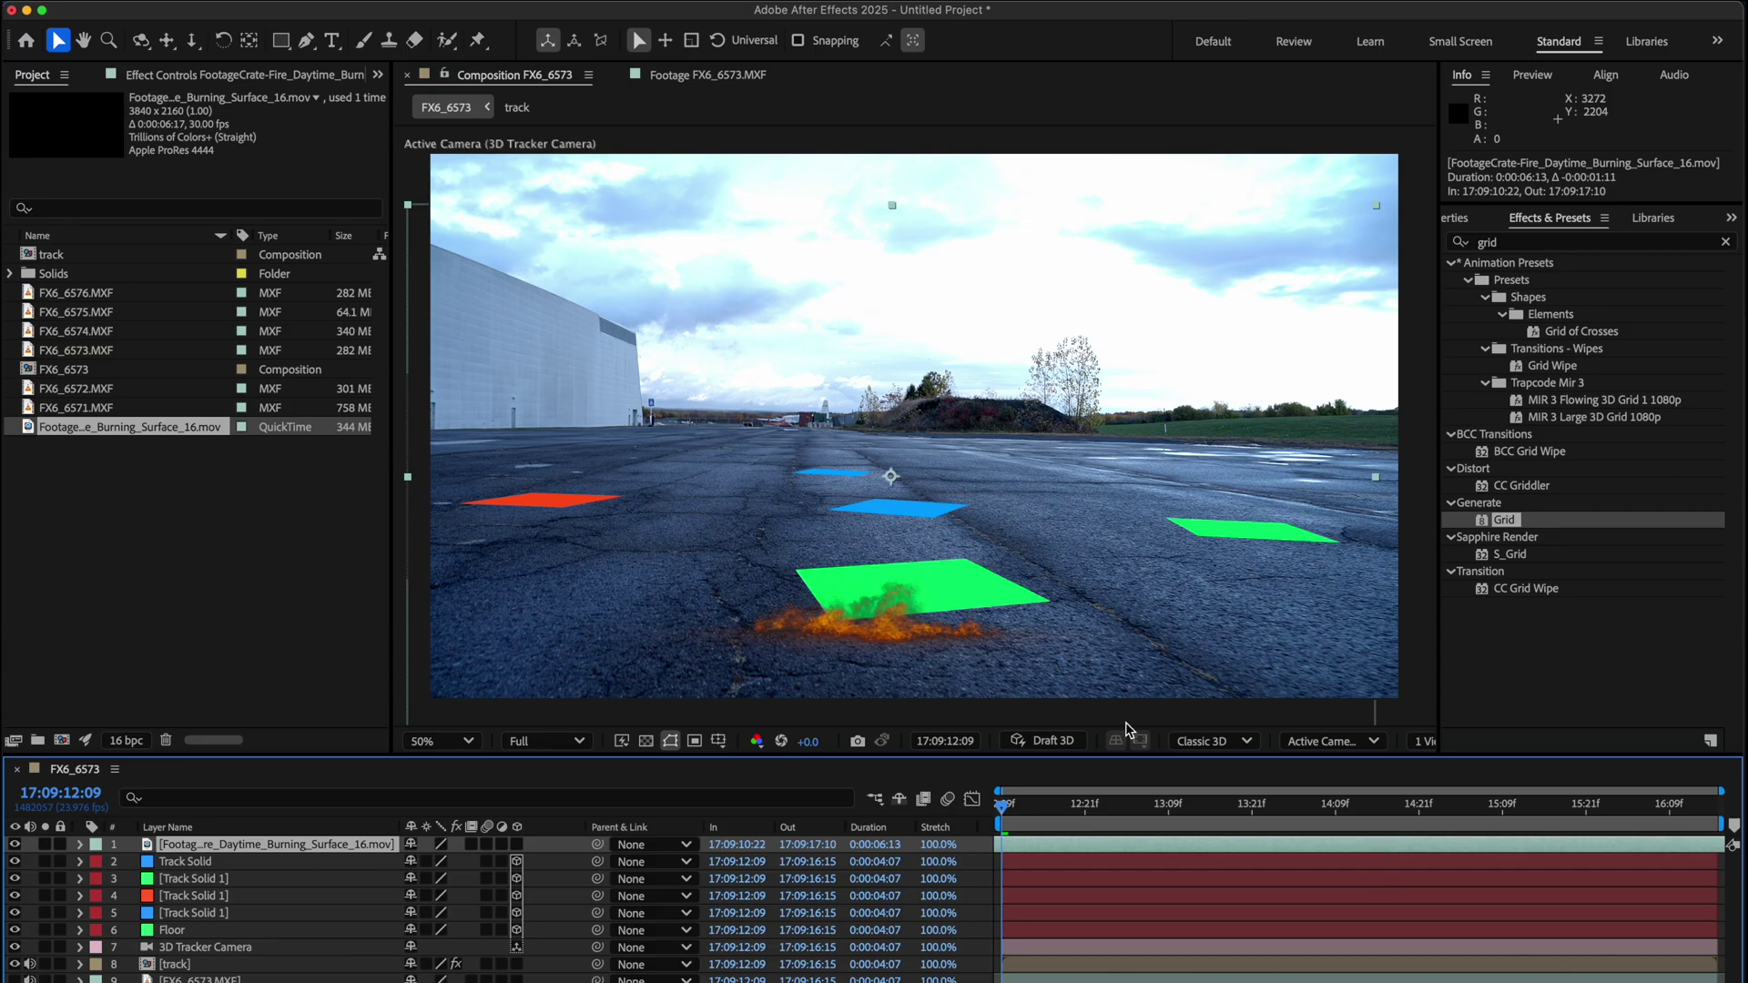
pyautogui.moveTo(956, 591); pyautogui.dragTo(974, 548)
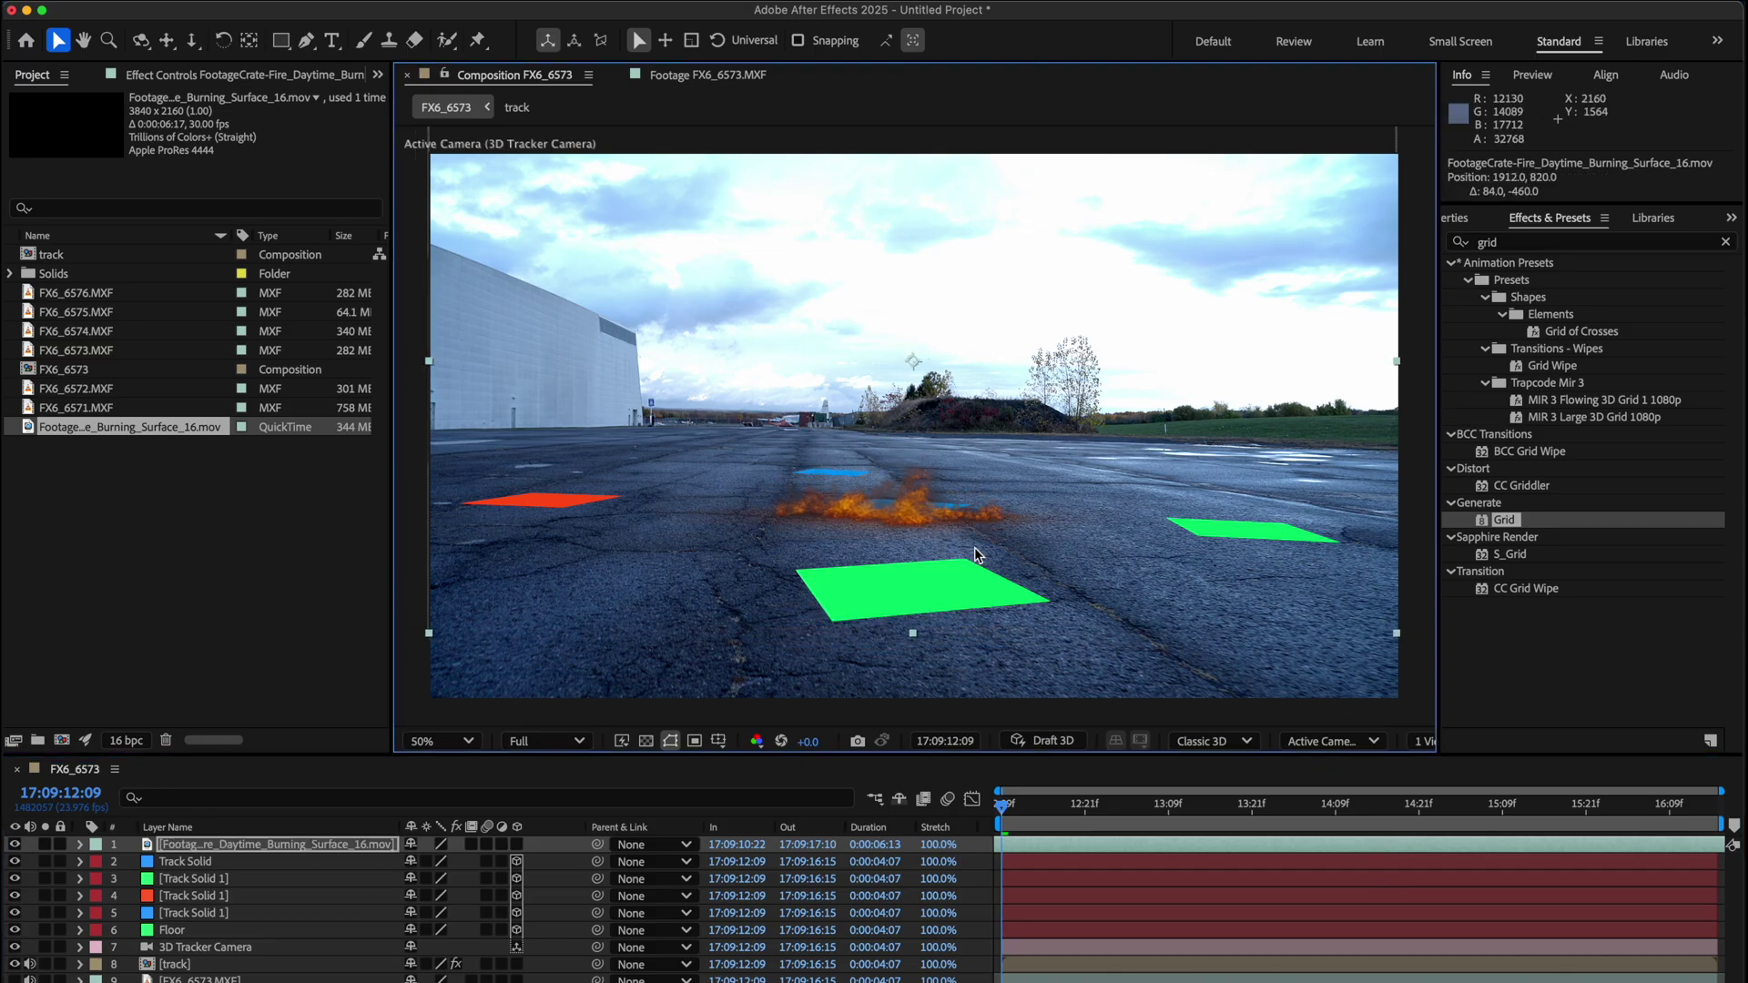
# Make the fire footage a 3D layer, trying and then undoing a depth push
pyautogui.click(517, 845)
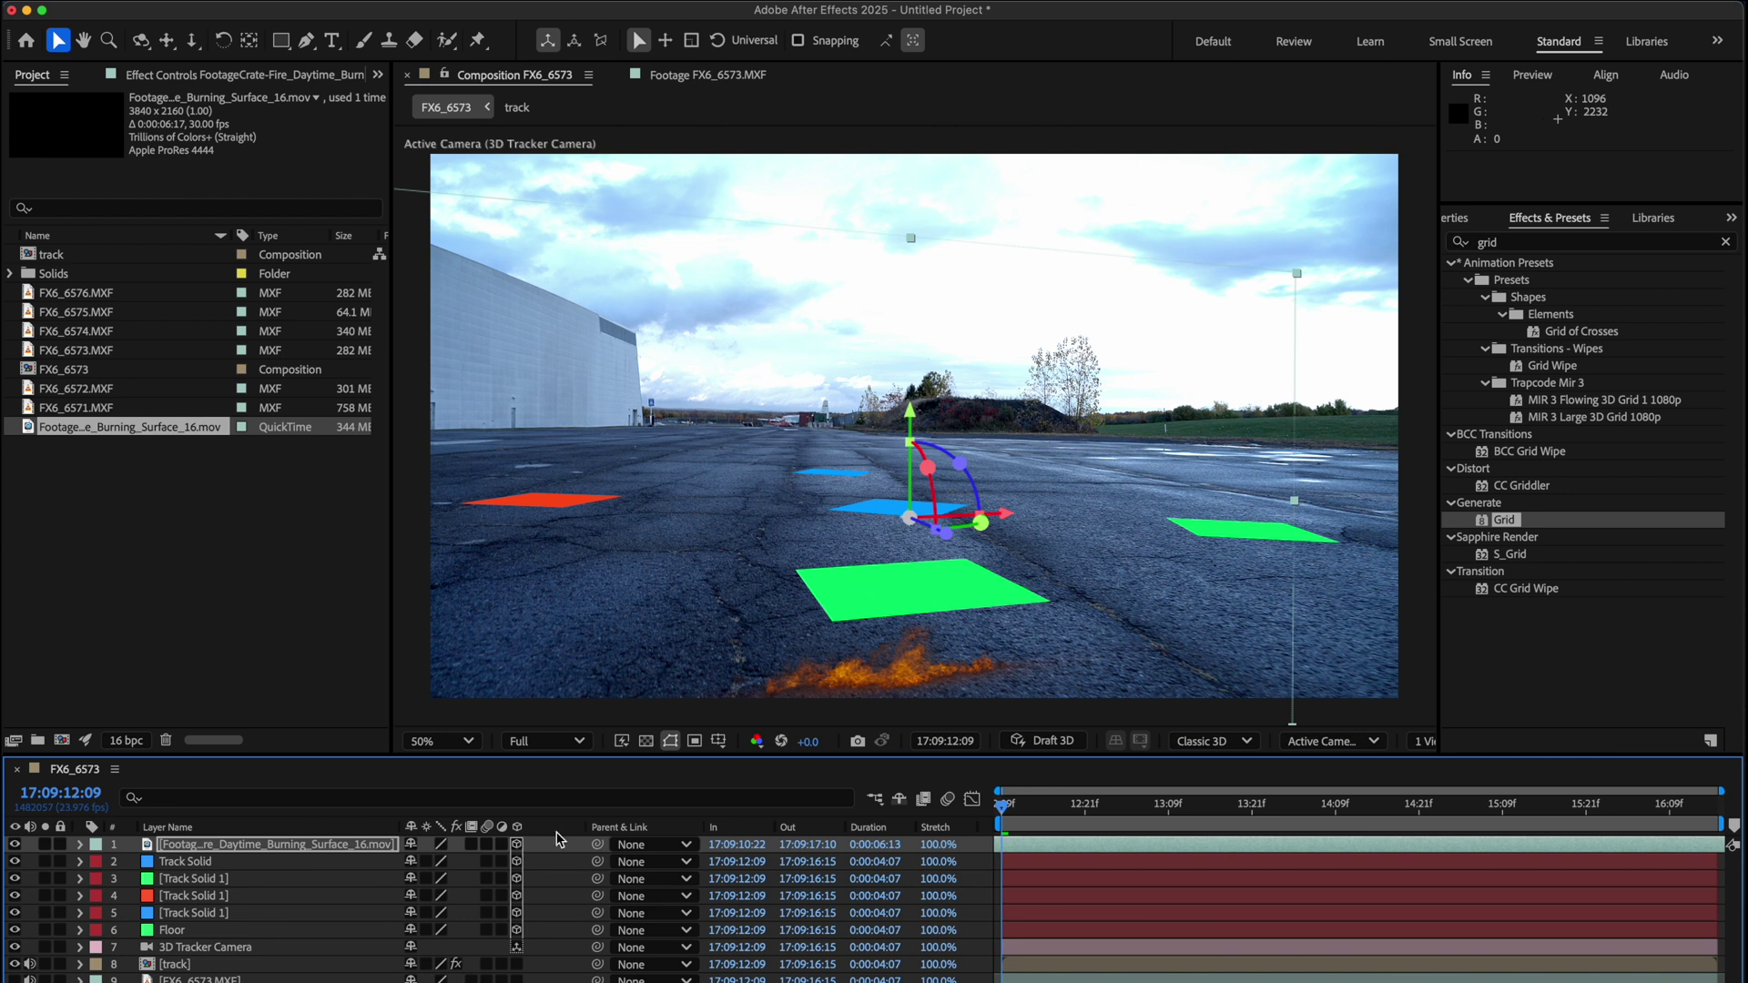
pyautogui.moveTo(948, 534); pyautogui.dragTo(796, 396)
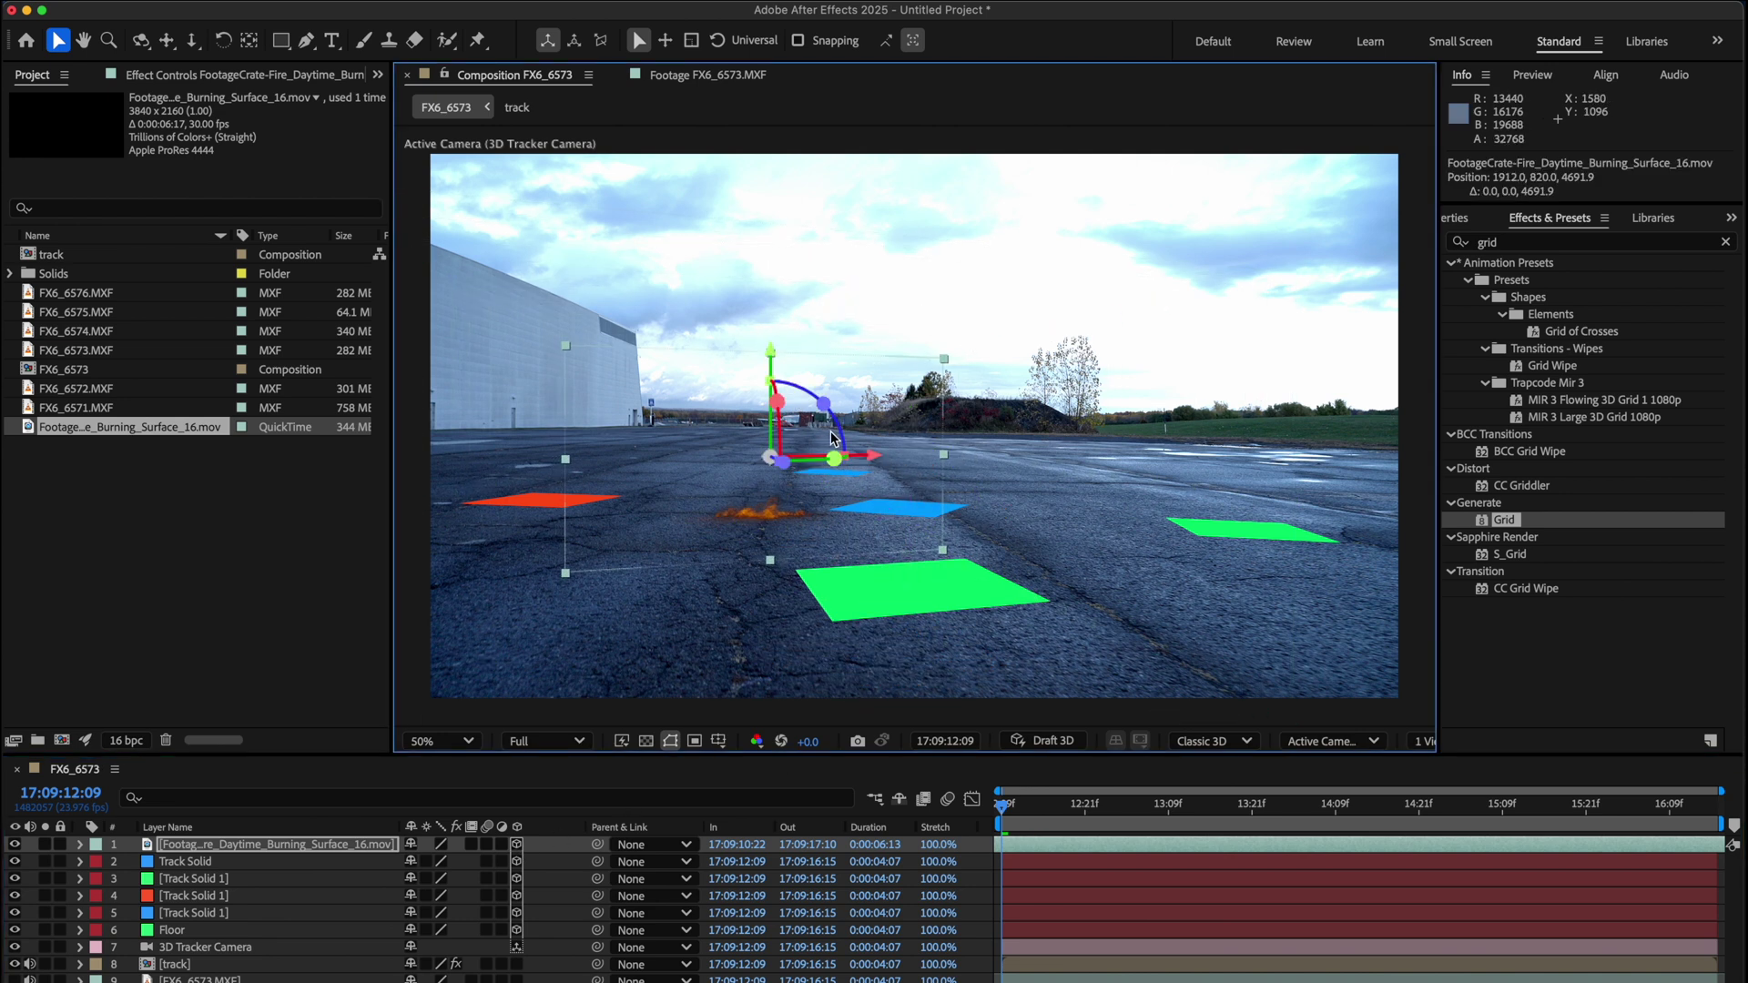
pyautogui.press('super+z')
# Move the fire layer's anchor point down to its base and scale the footage to 328%
pyautogui.press('s')
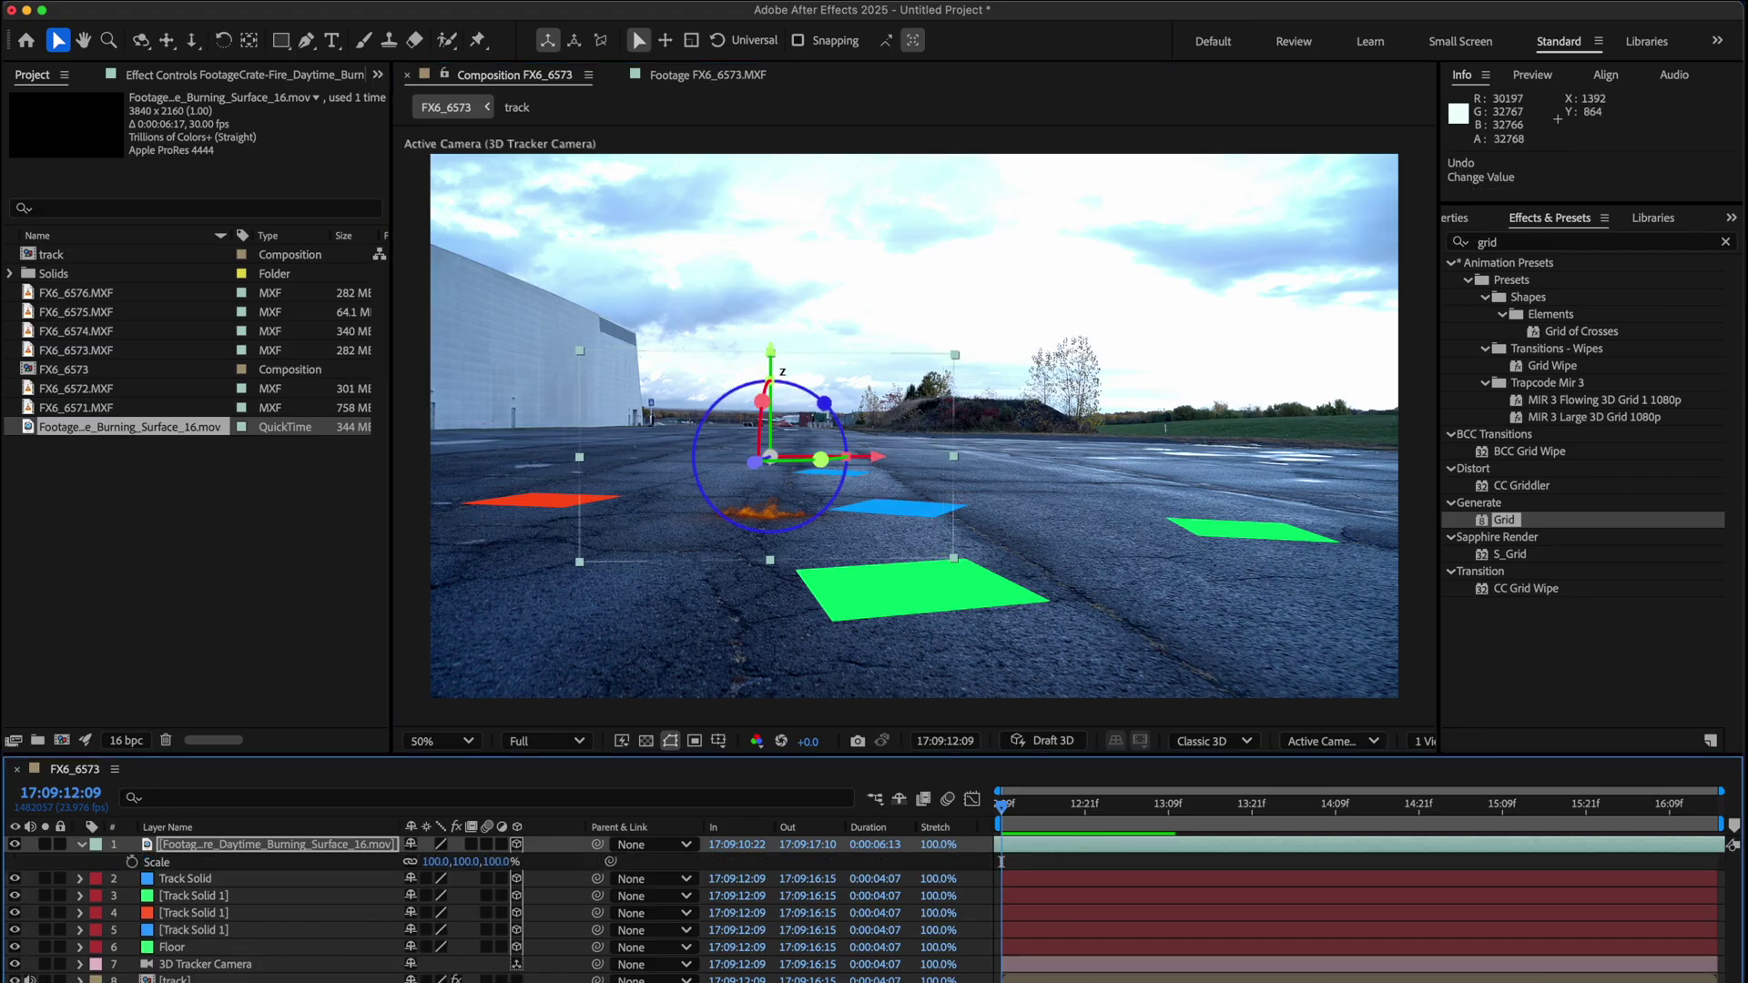
pyautogui.press('y')
pyautogui.moveTo(772, 363); pyautogui.dragTo(773, 424)
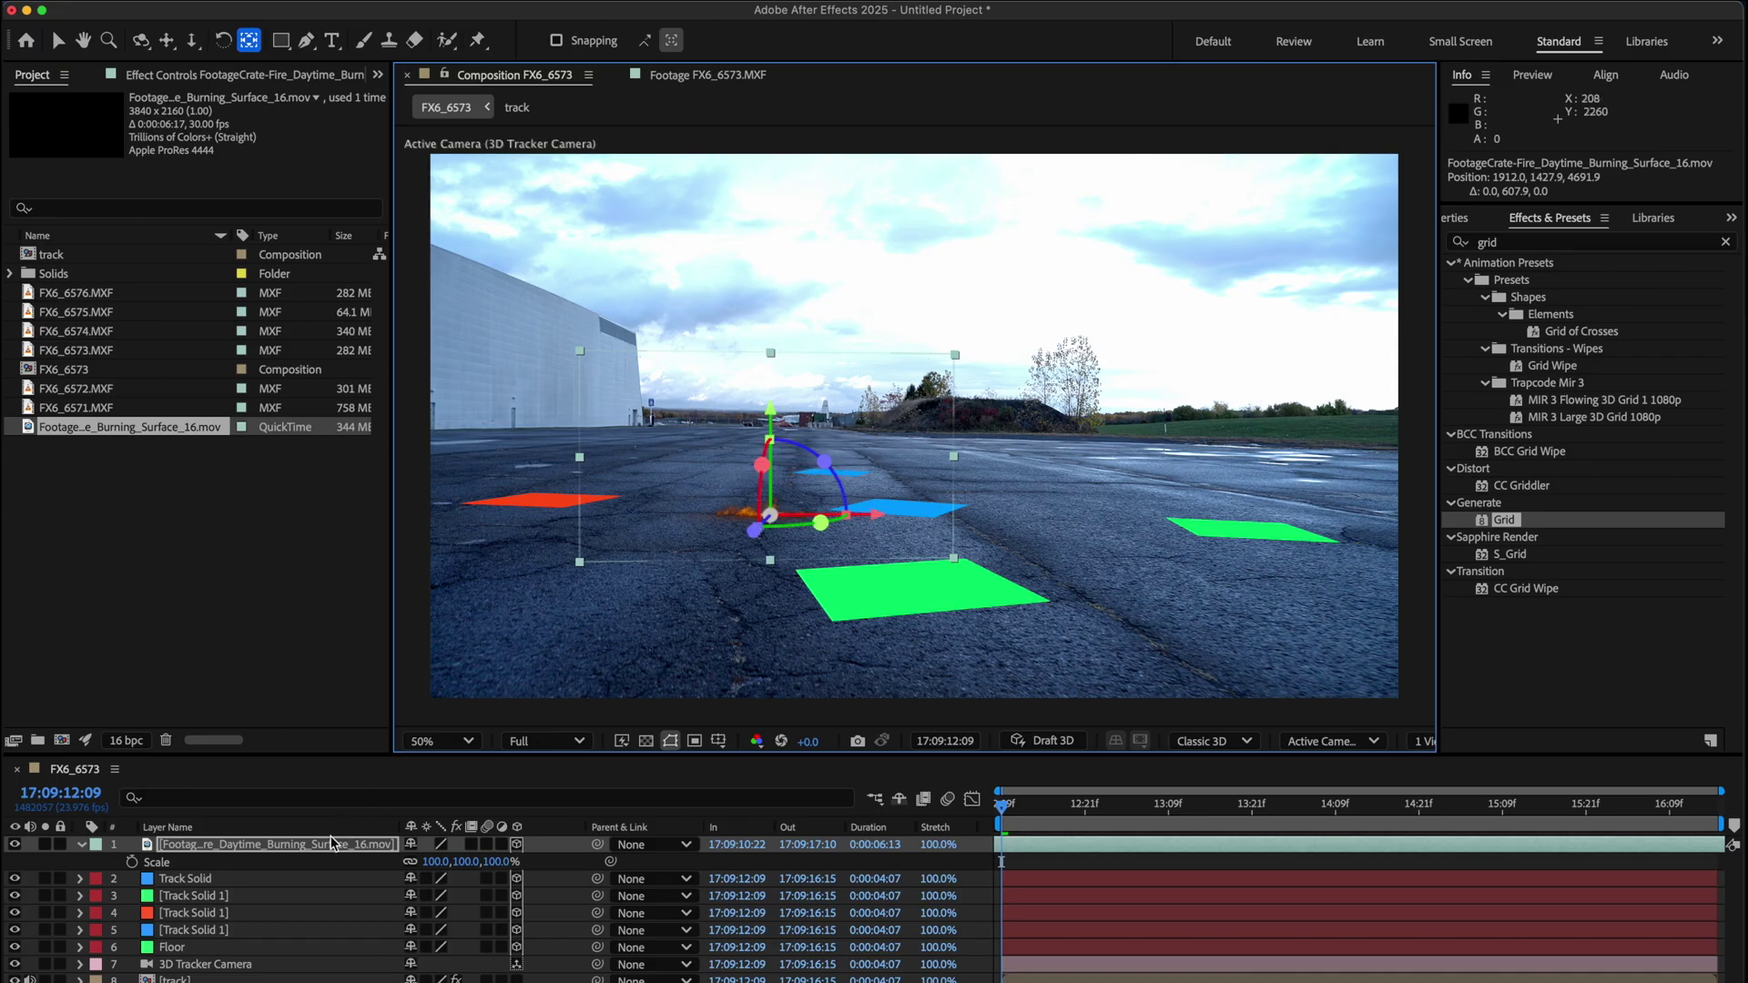
pyautogui.press('s')
pyautogui.press('s')
pyautogui.moveTo(438, 865); pyautogui.dragTo(774, 663)
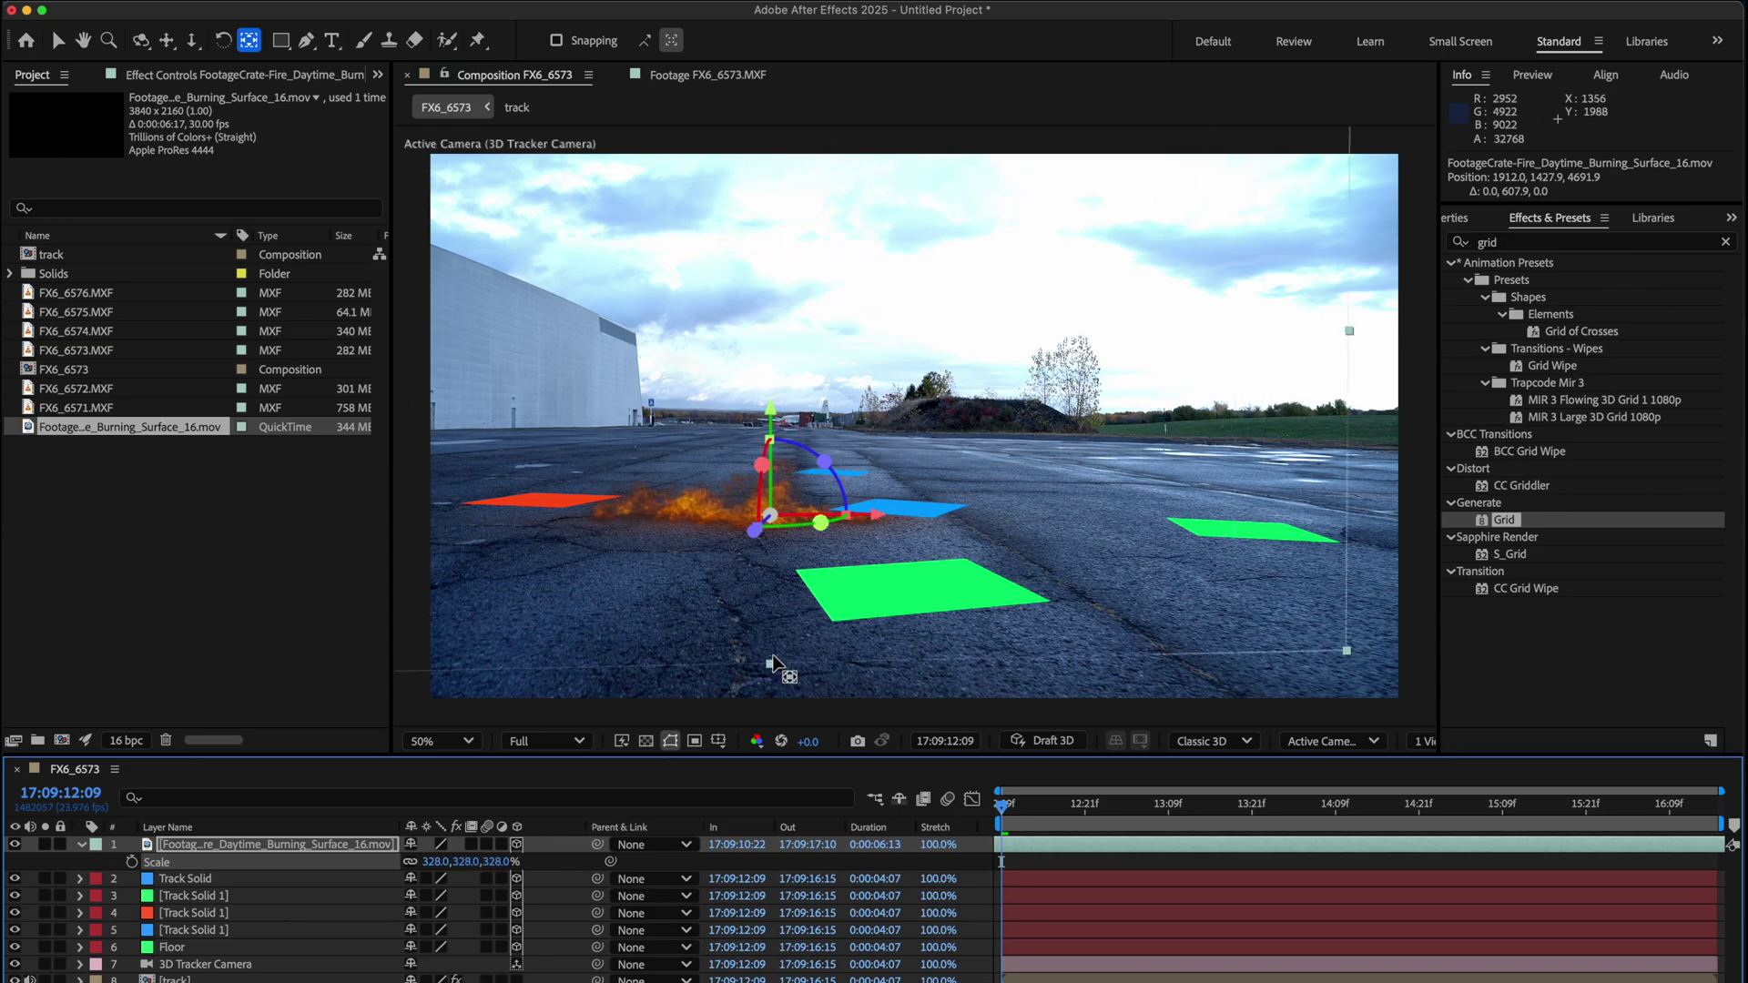
# Scrub and preview the shot to check the scaled fire on the asphalt
pyautogui.press('v')
pyautogui.moveTo(1015, 807); pyautogui.dragTo(1002, 858)
pyautogui.press('space')
pyautogui.press('space')
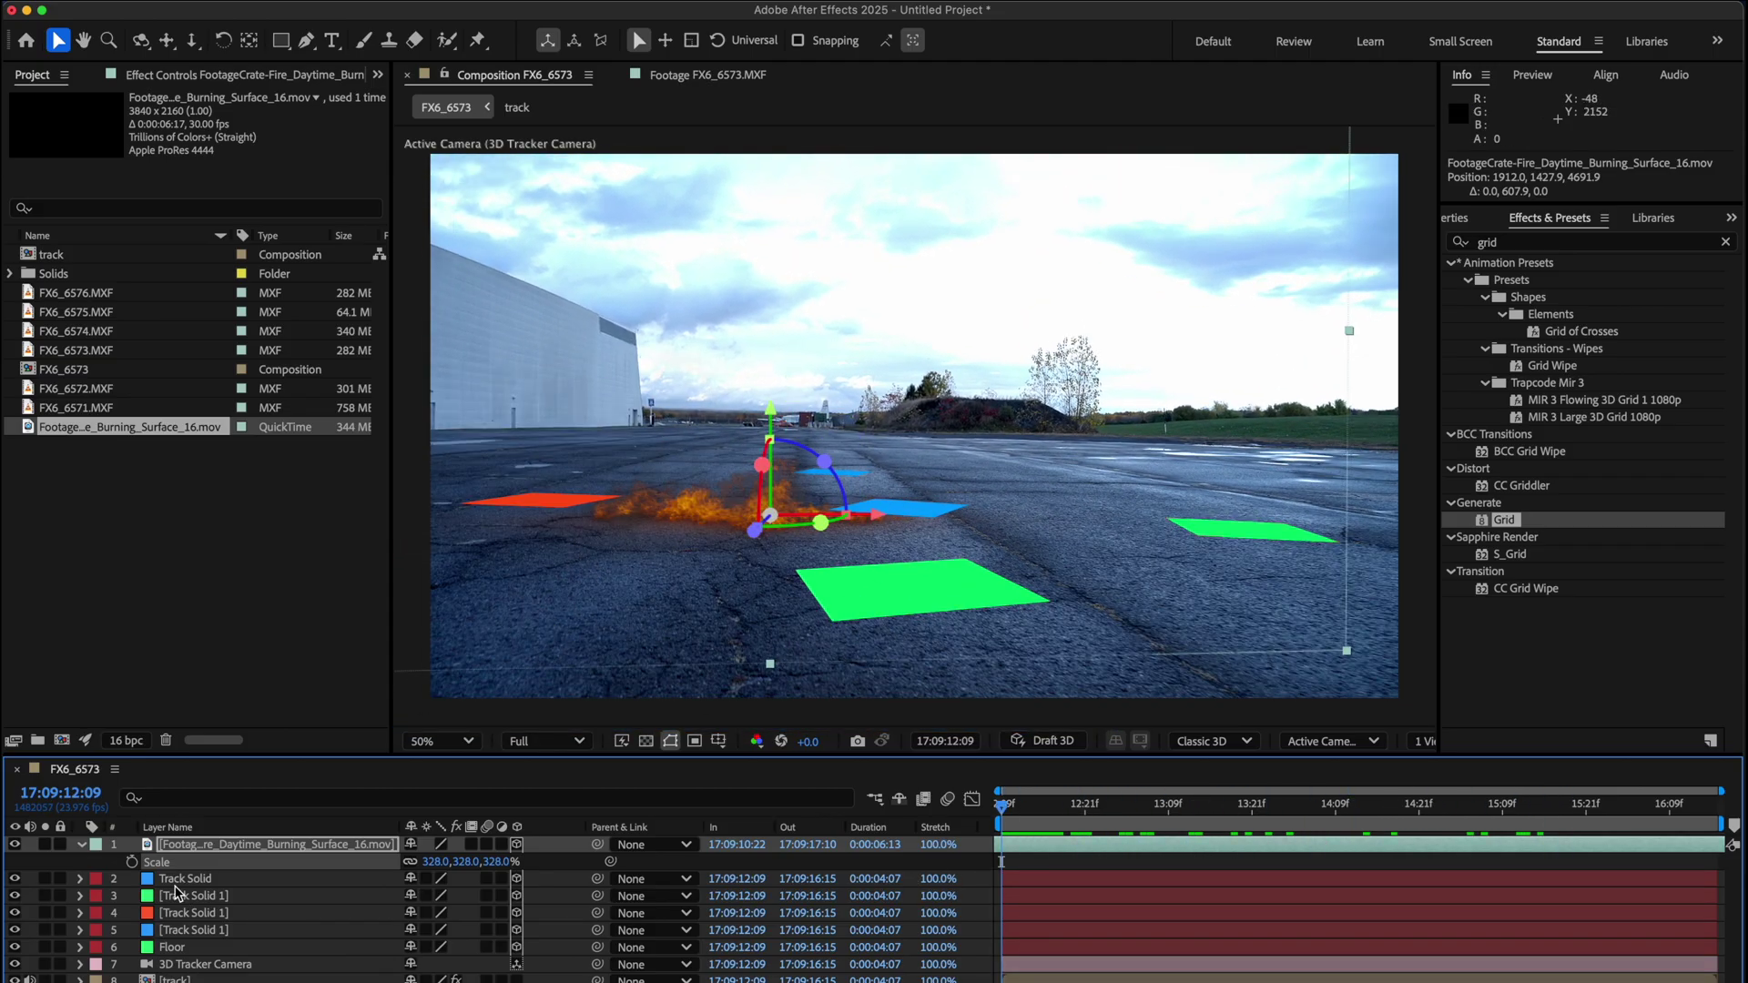
# Copy Track Solid 1's Position and paste it onto the fire layer's Position
pyautogui.click(15, 948)
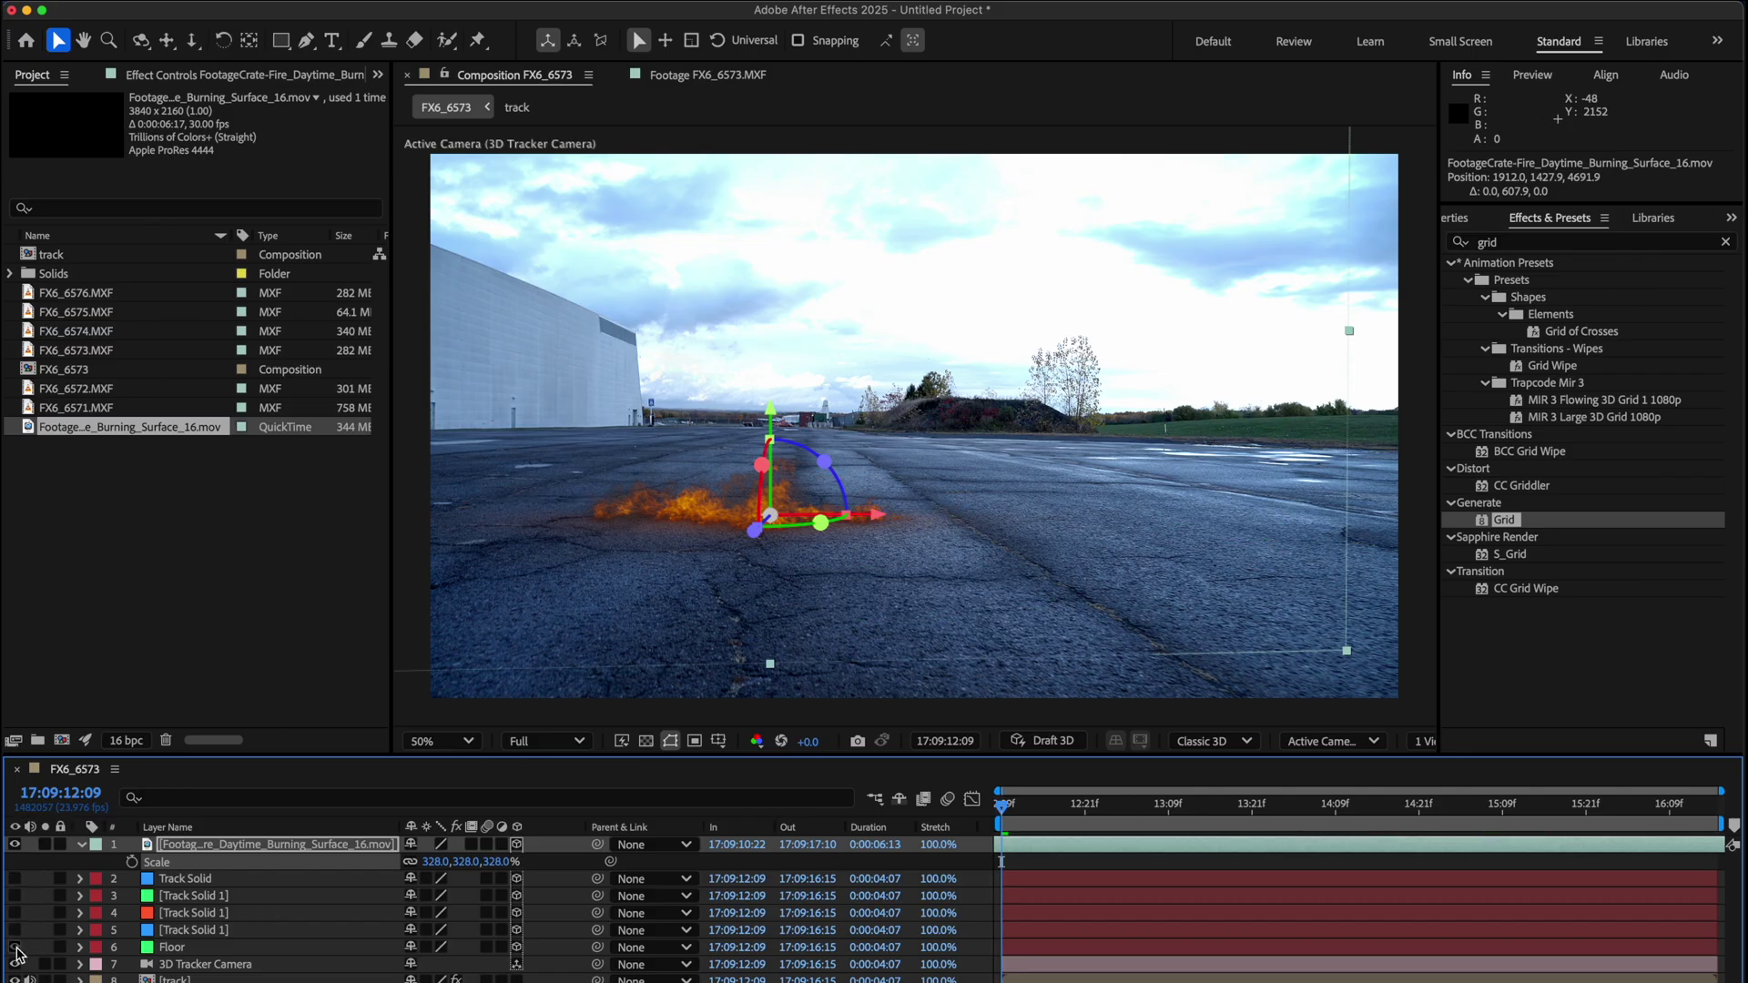
pyautogui.moveTo(16, 951); pyautogui.dragTo(15, 878)
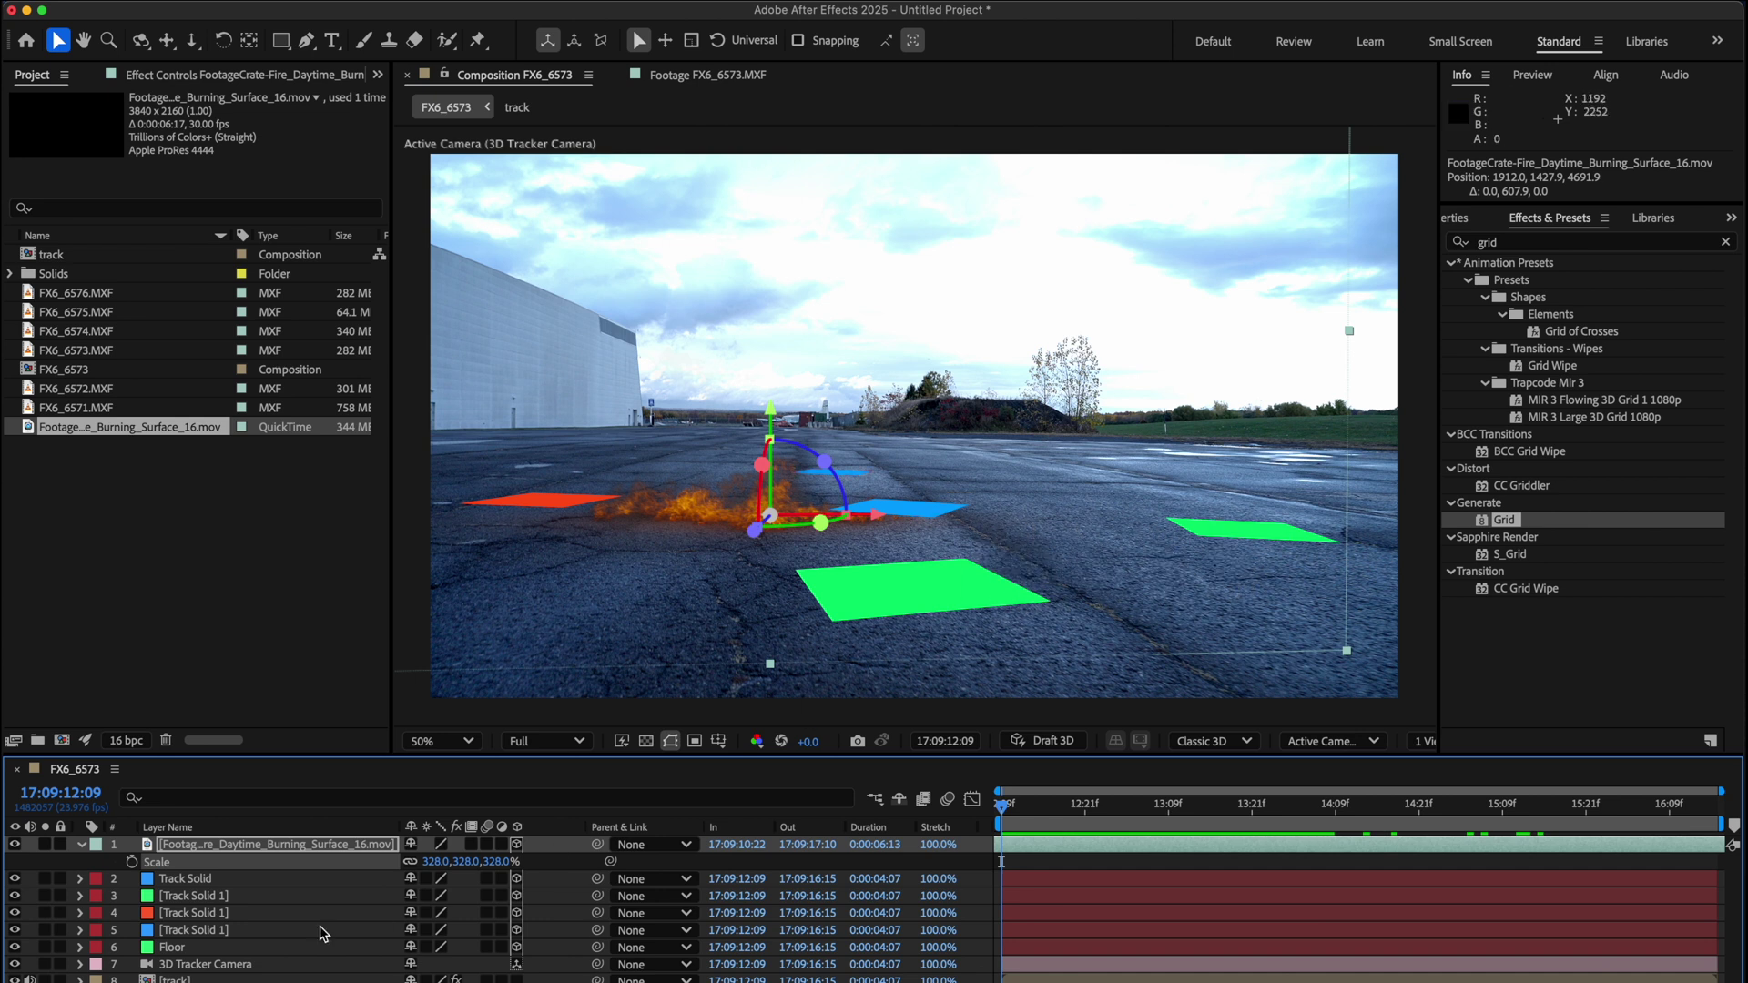
pyautogui.click(1251, 533)
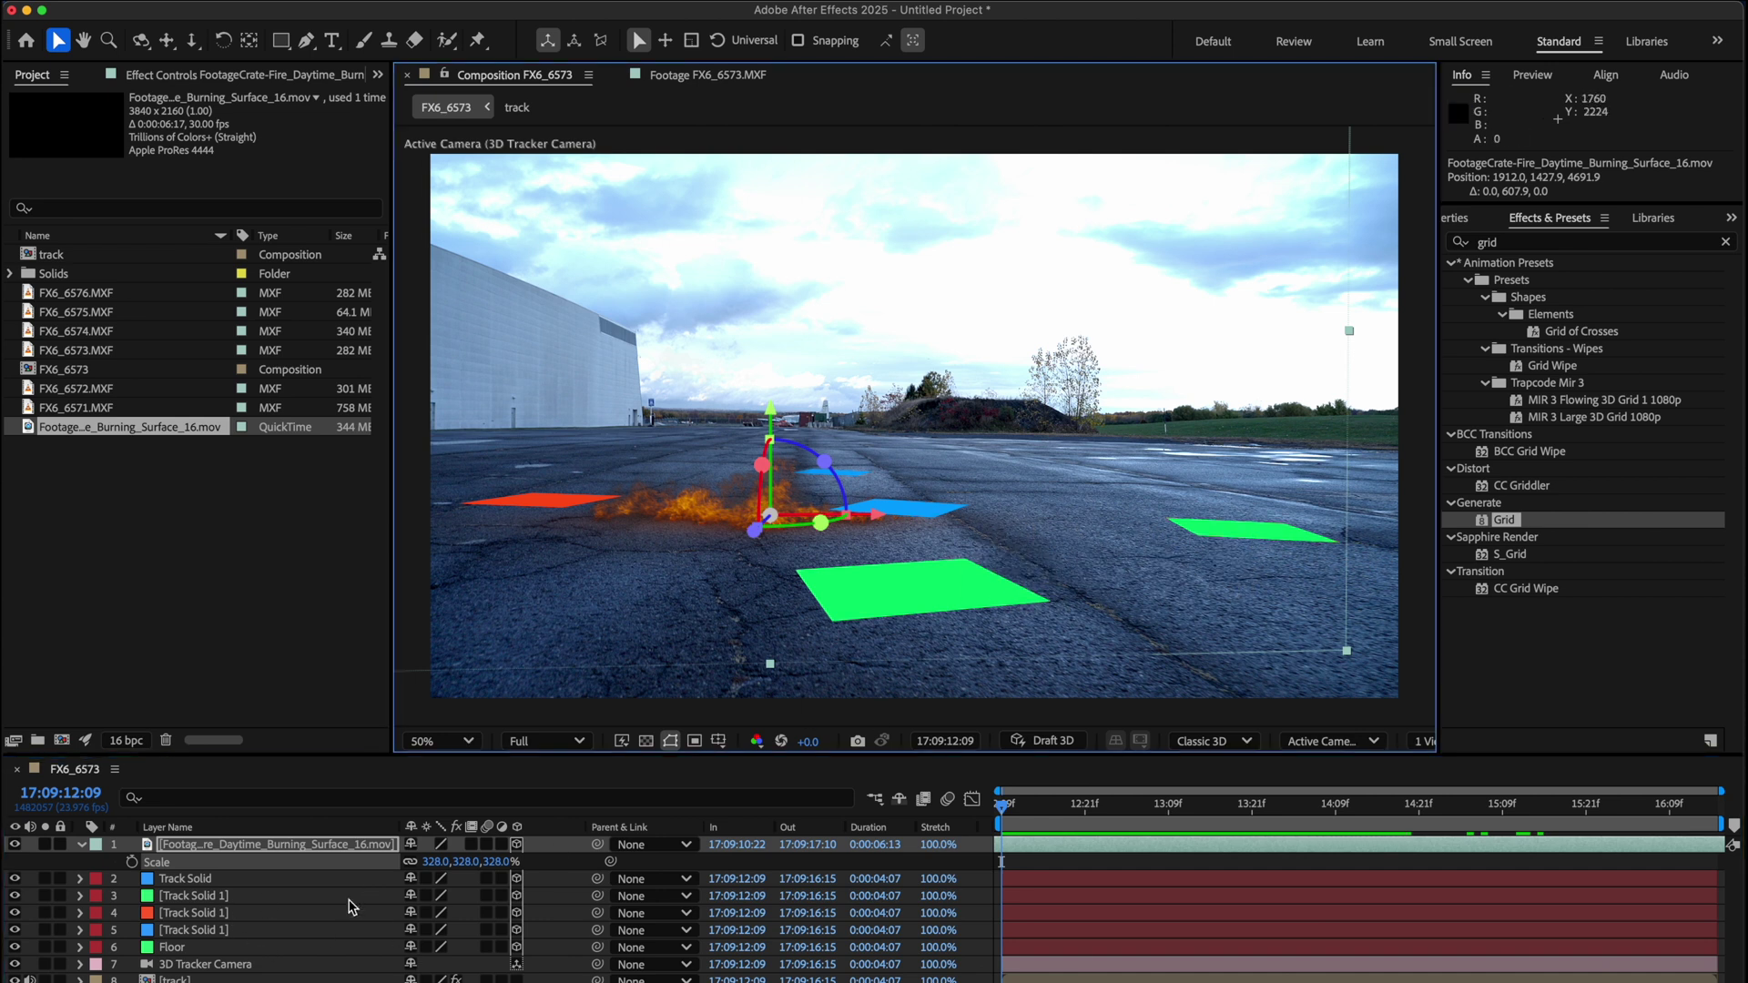
pyautogui.click(236, 903)
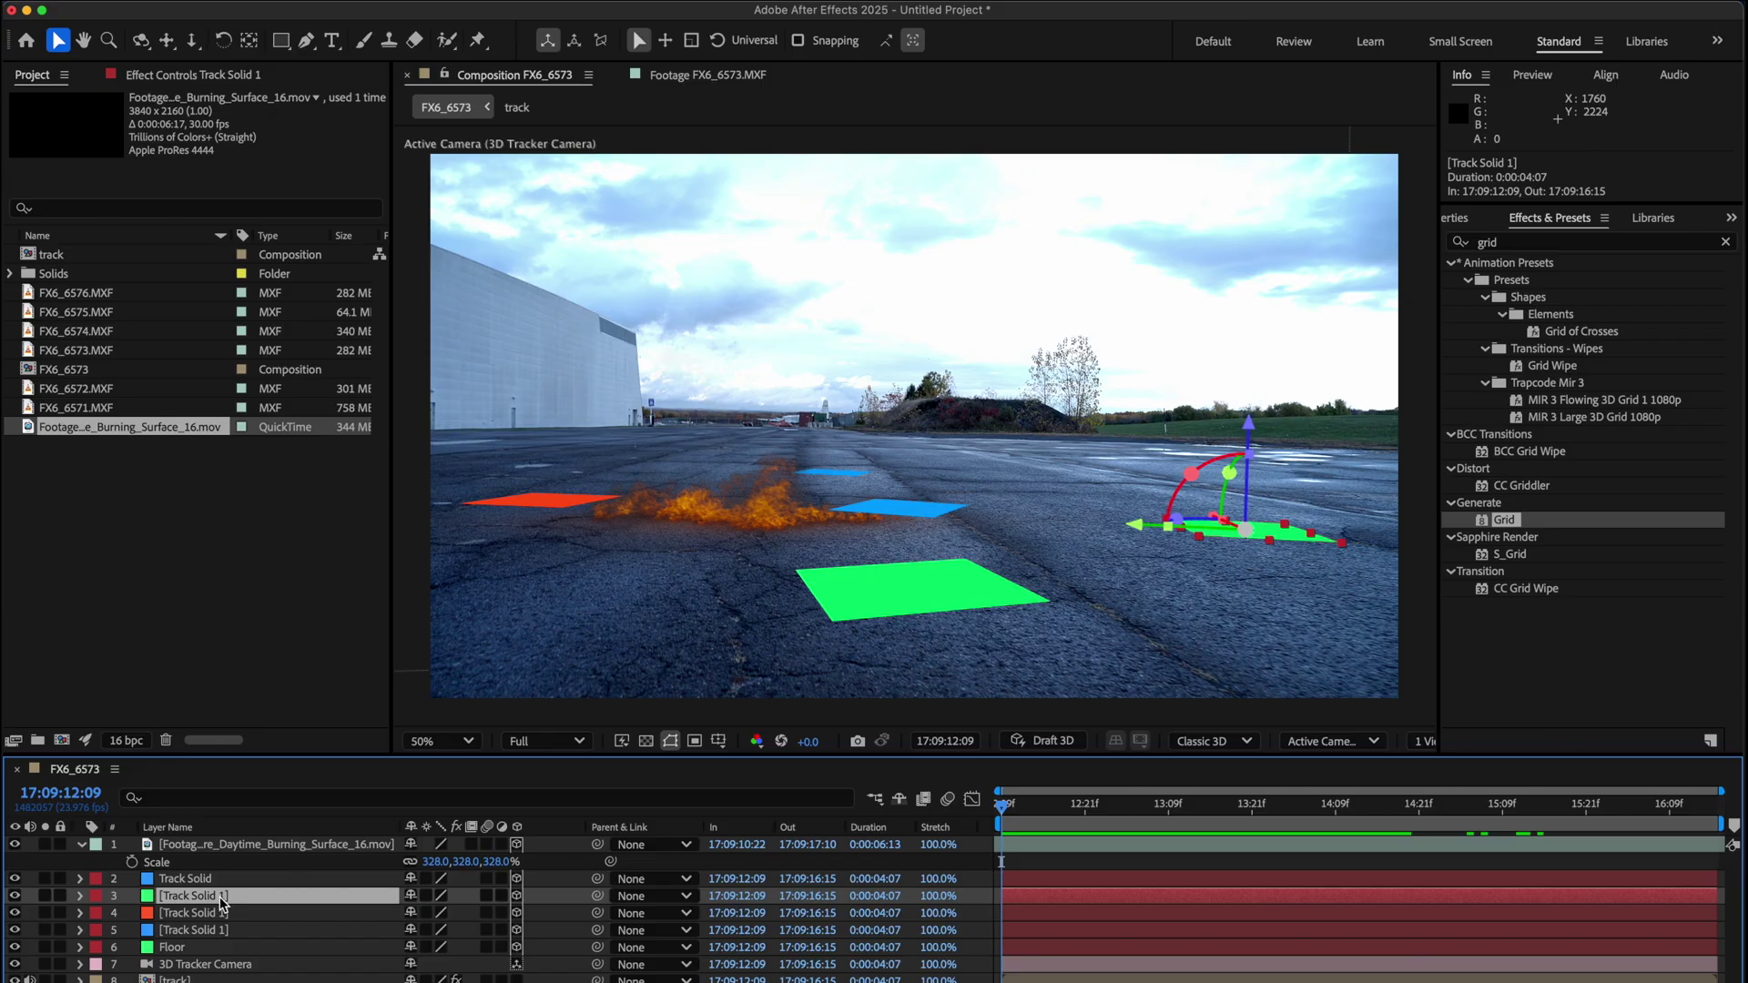
pyautogui.press('p')
pyautogui.click(200, 918)
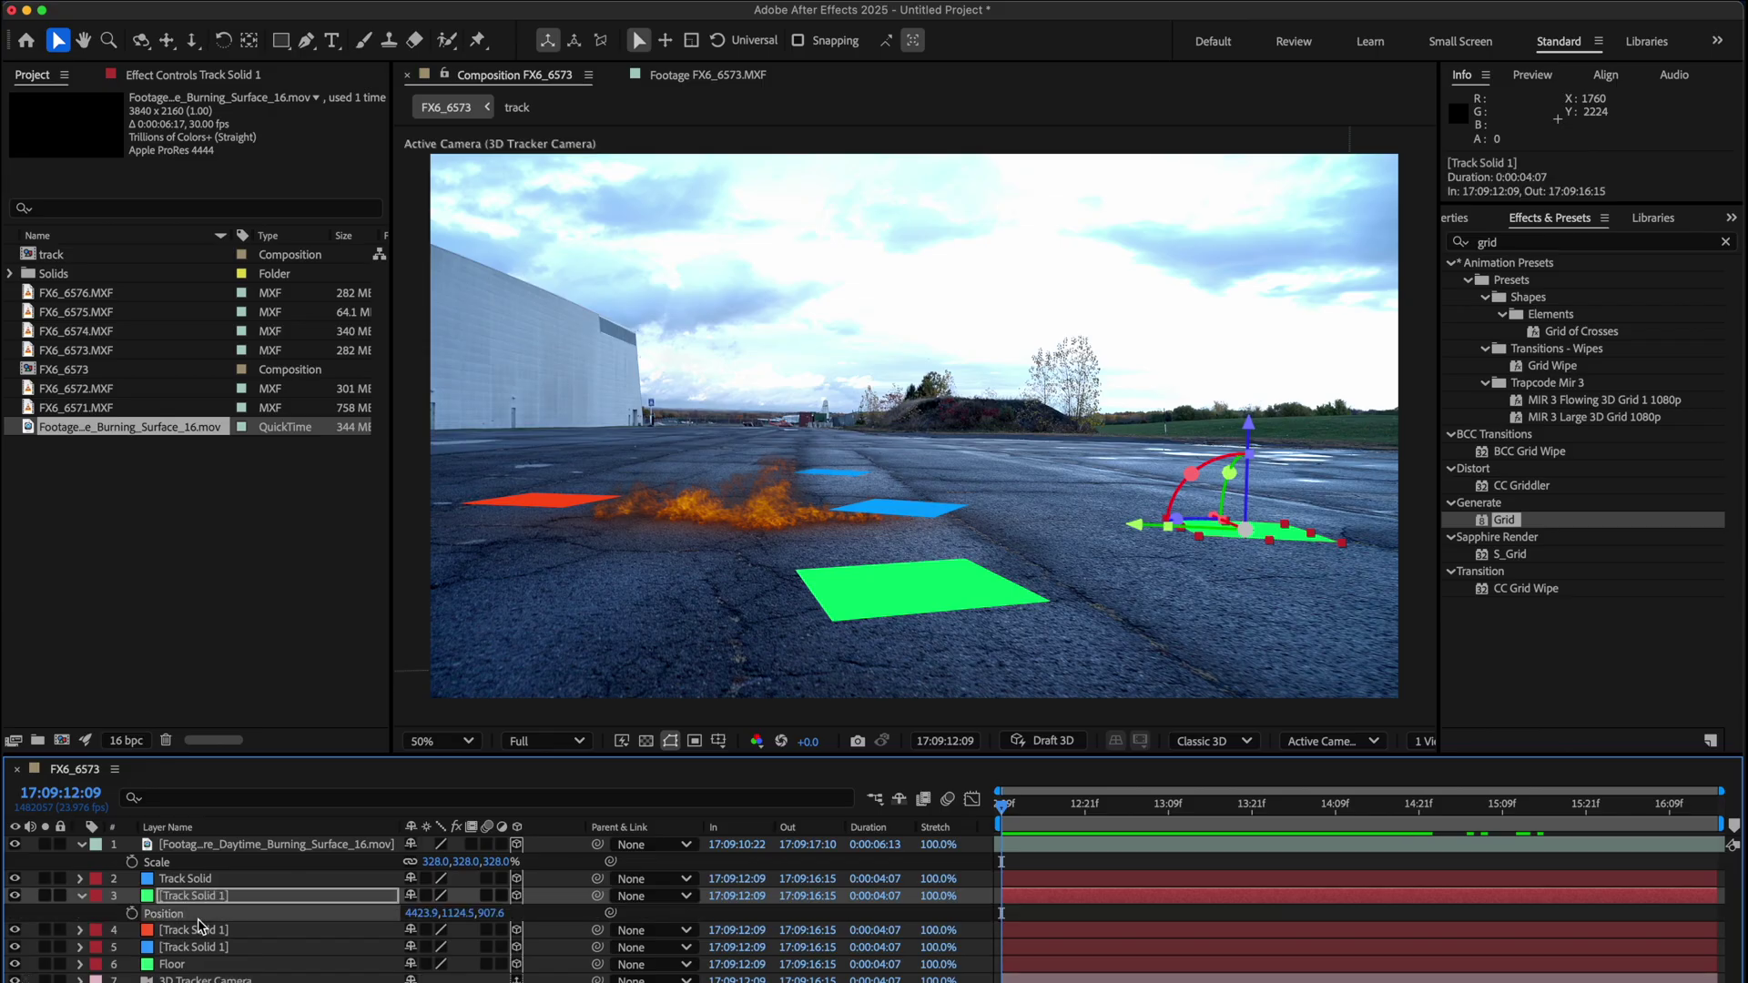
pyautogui.click(212, 845)
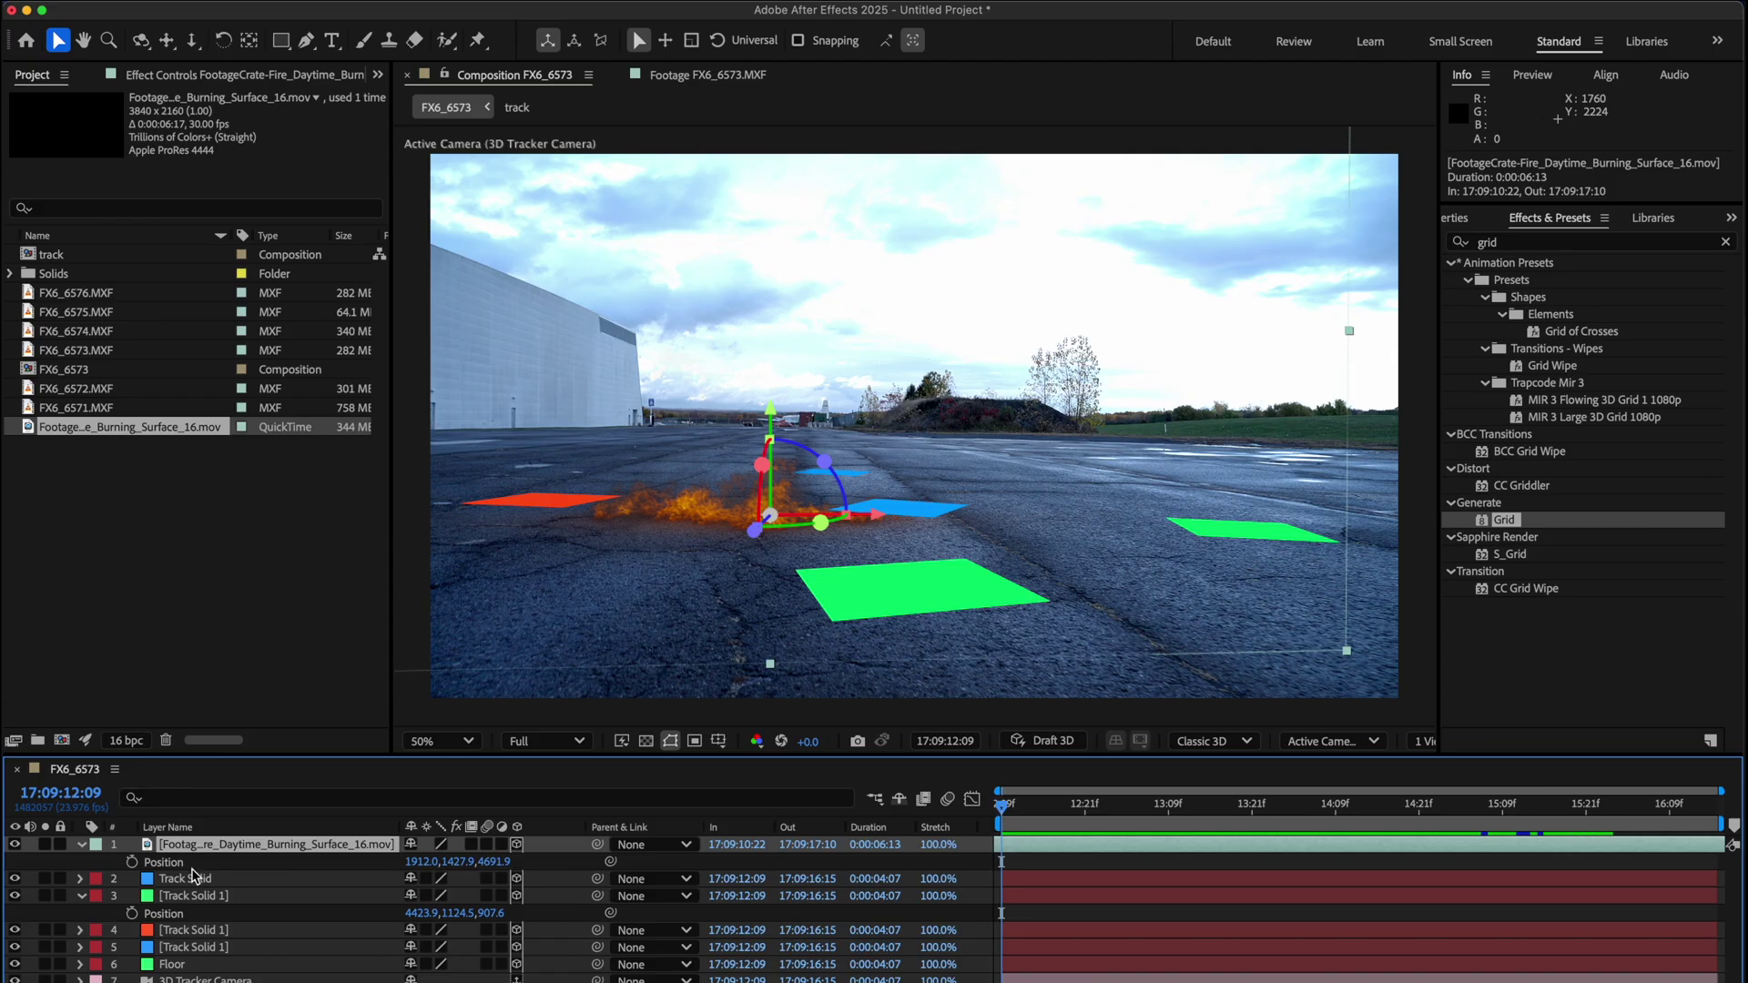
pyautogui.click(194, 864)
pyautogui.press('super+v')
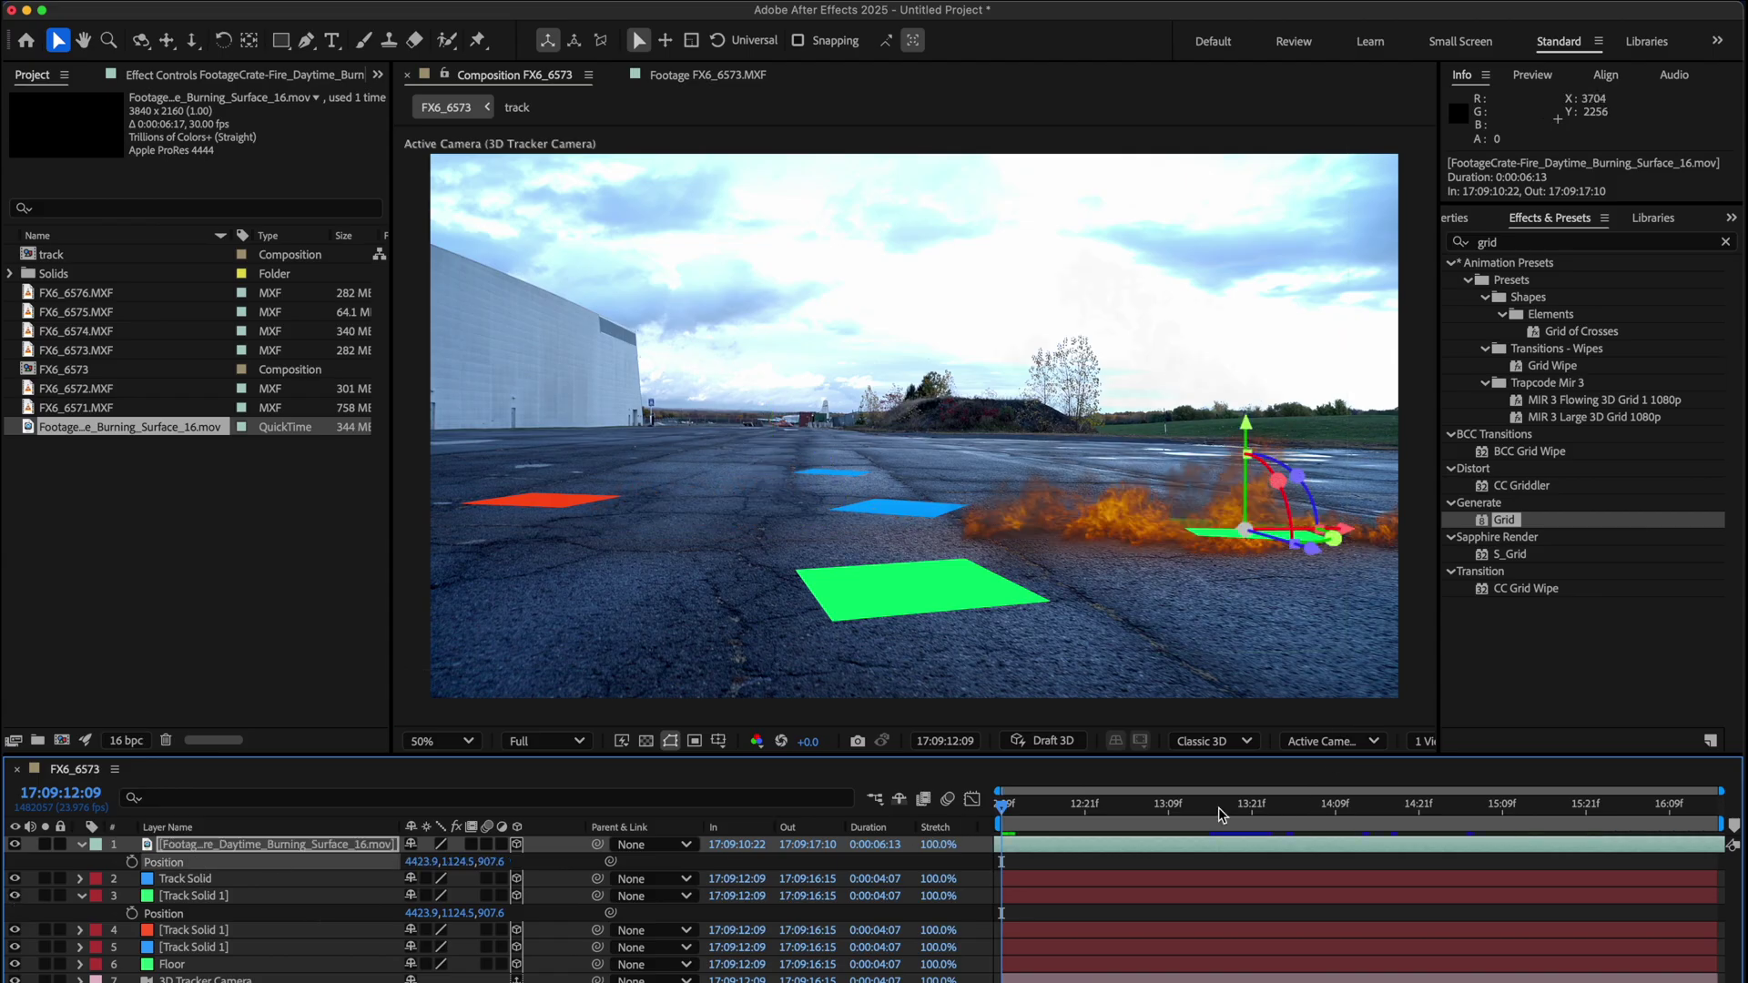
# Hide the coloured track solid layers
pyautogui.moveTo(15, 980); pyautogui.dragTo(15, 878)
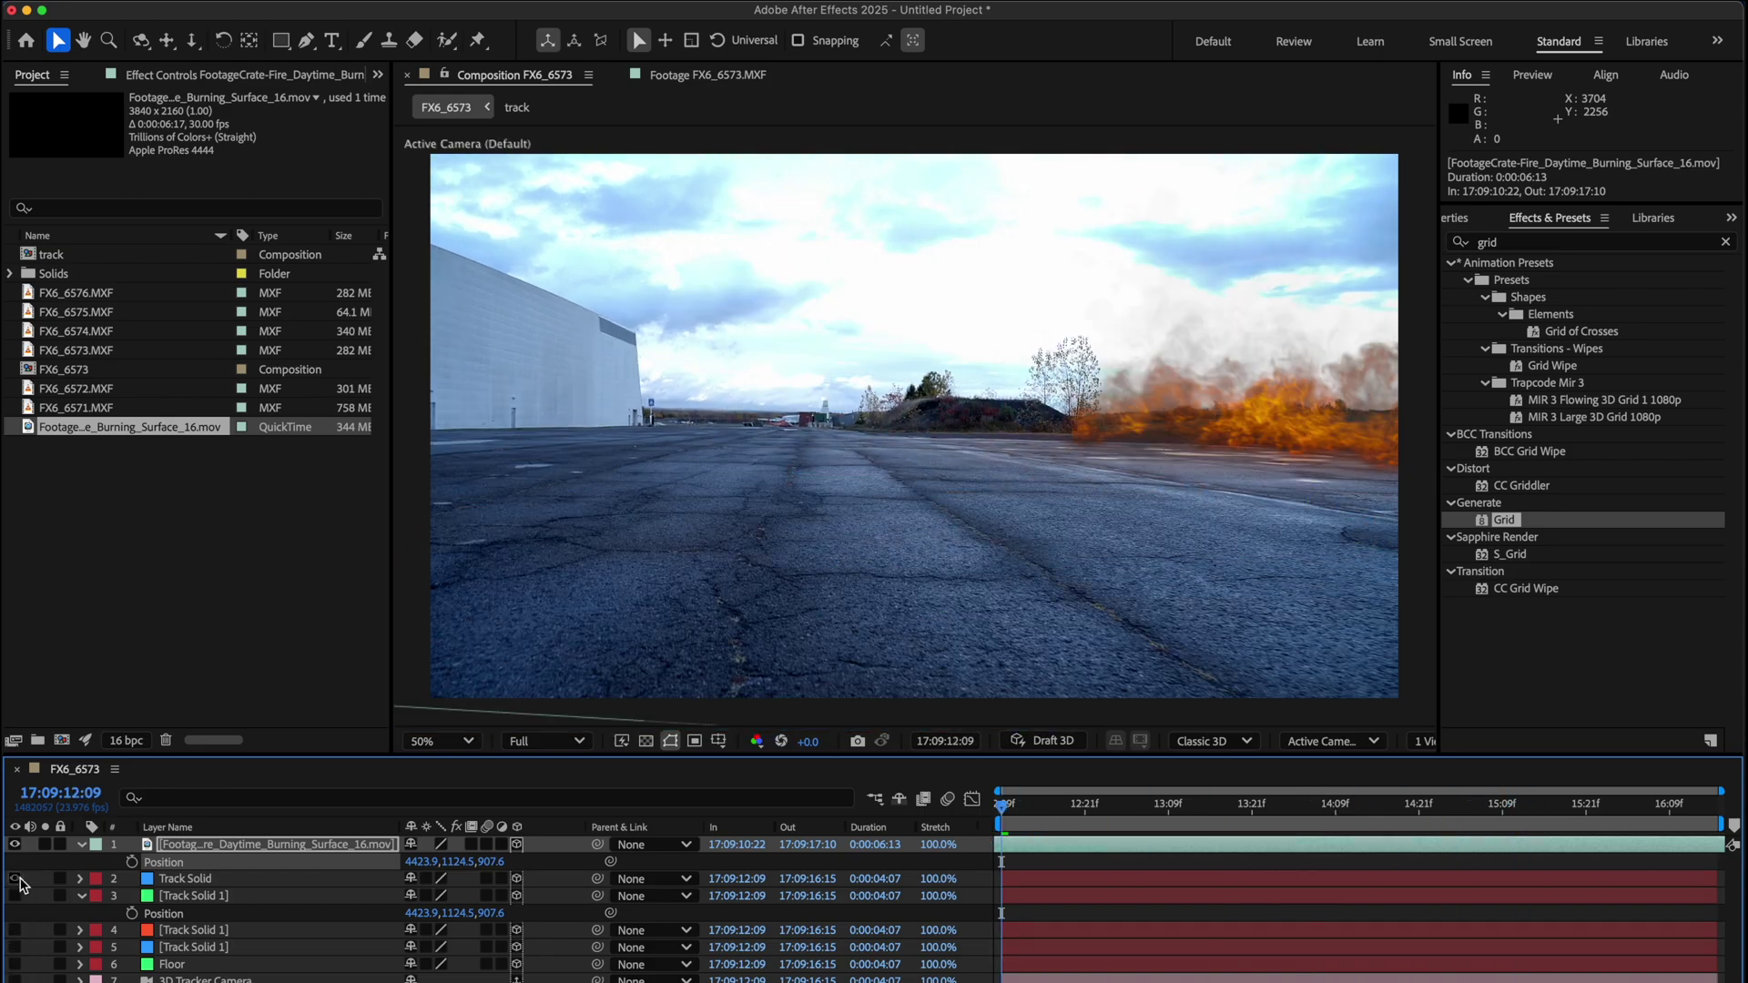
pyautogui.press('super+z')
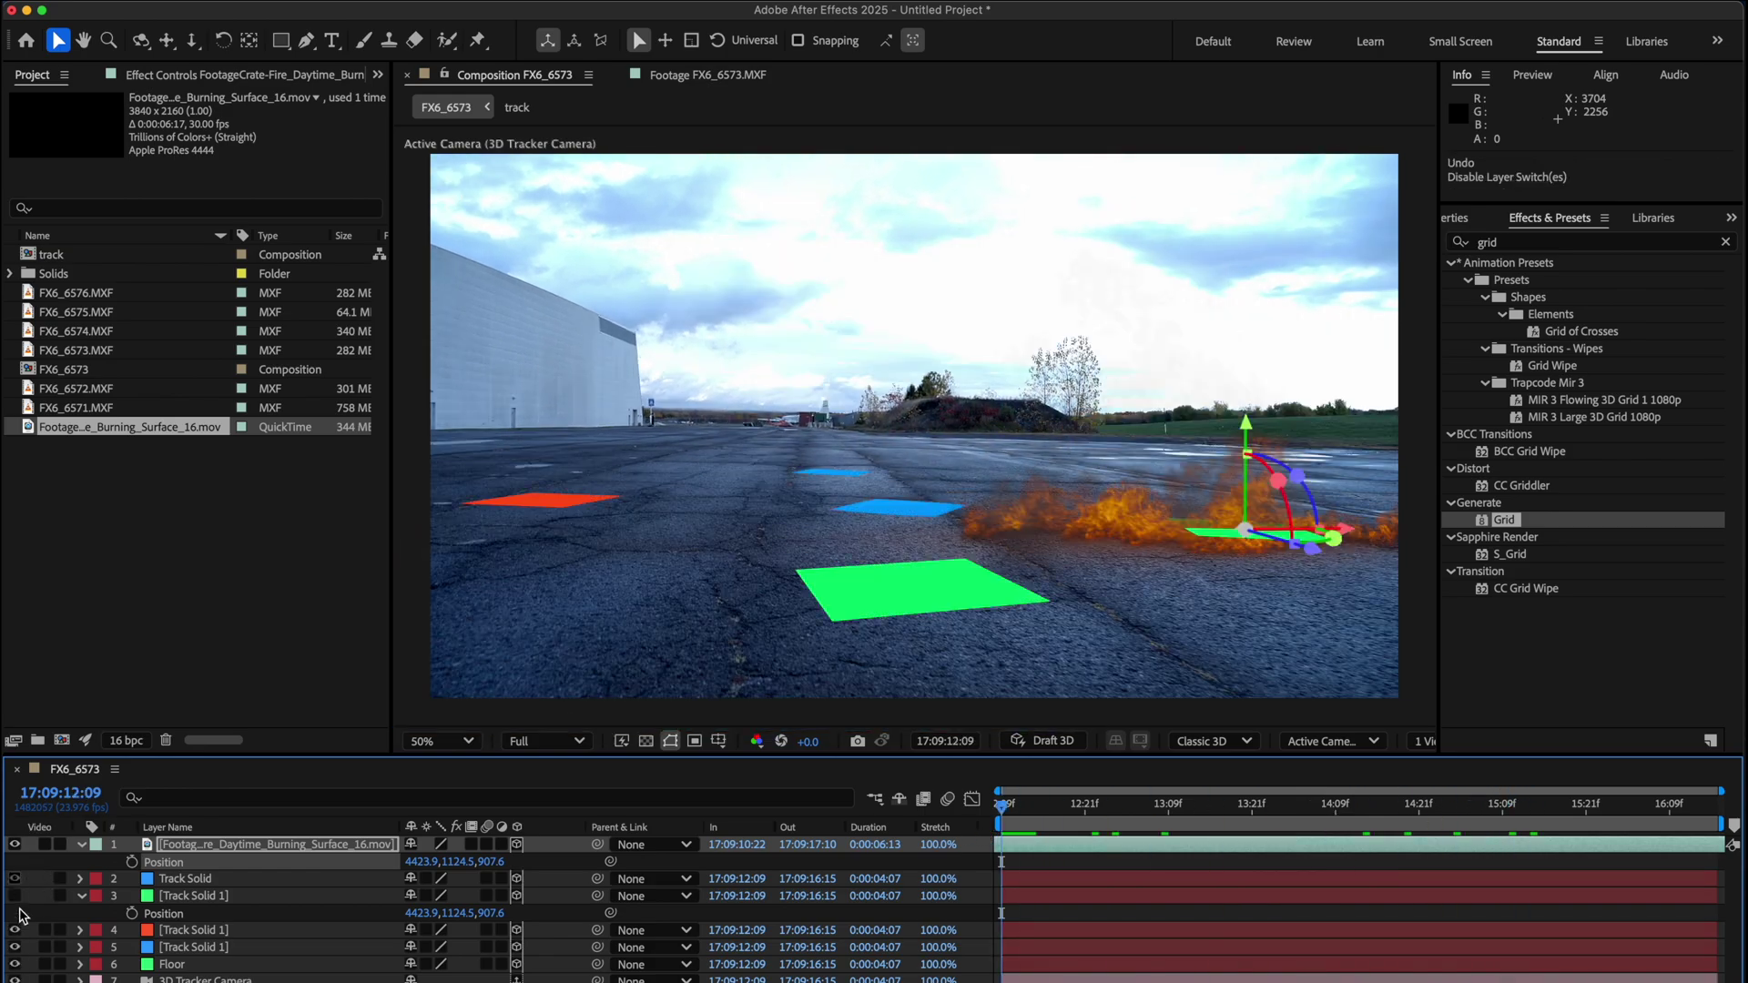
pyautogui.moveTo(16, 967); pyautogui.dragTo(14, 879)
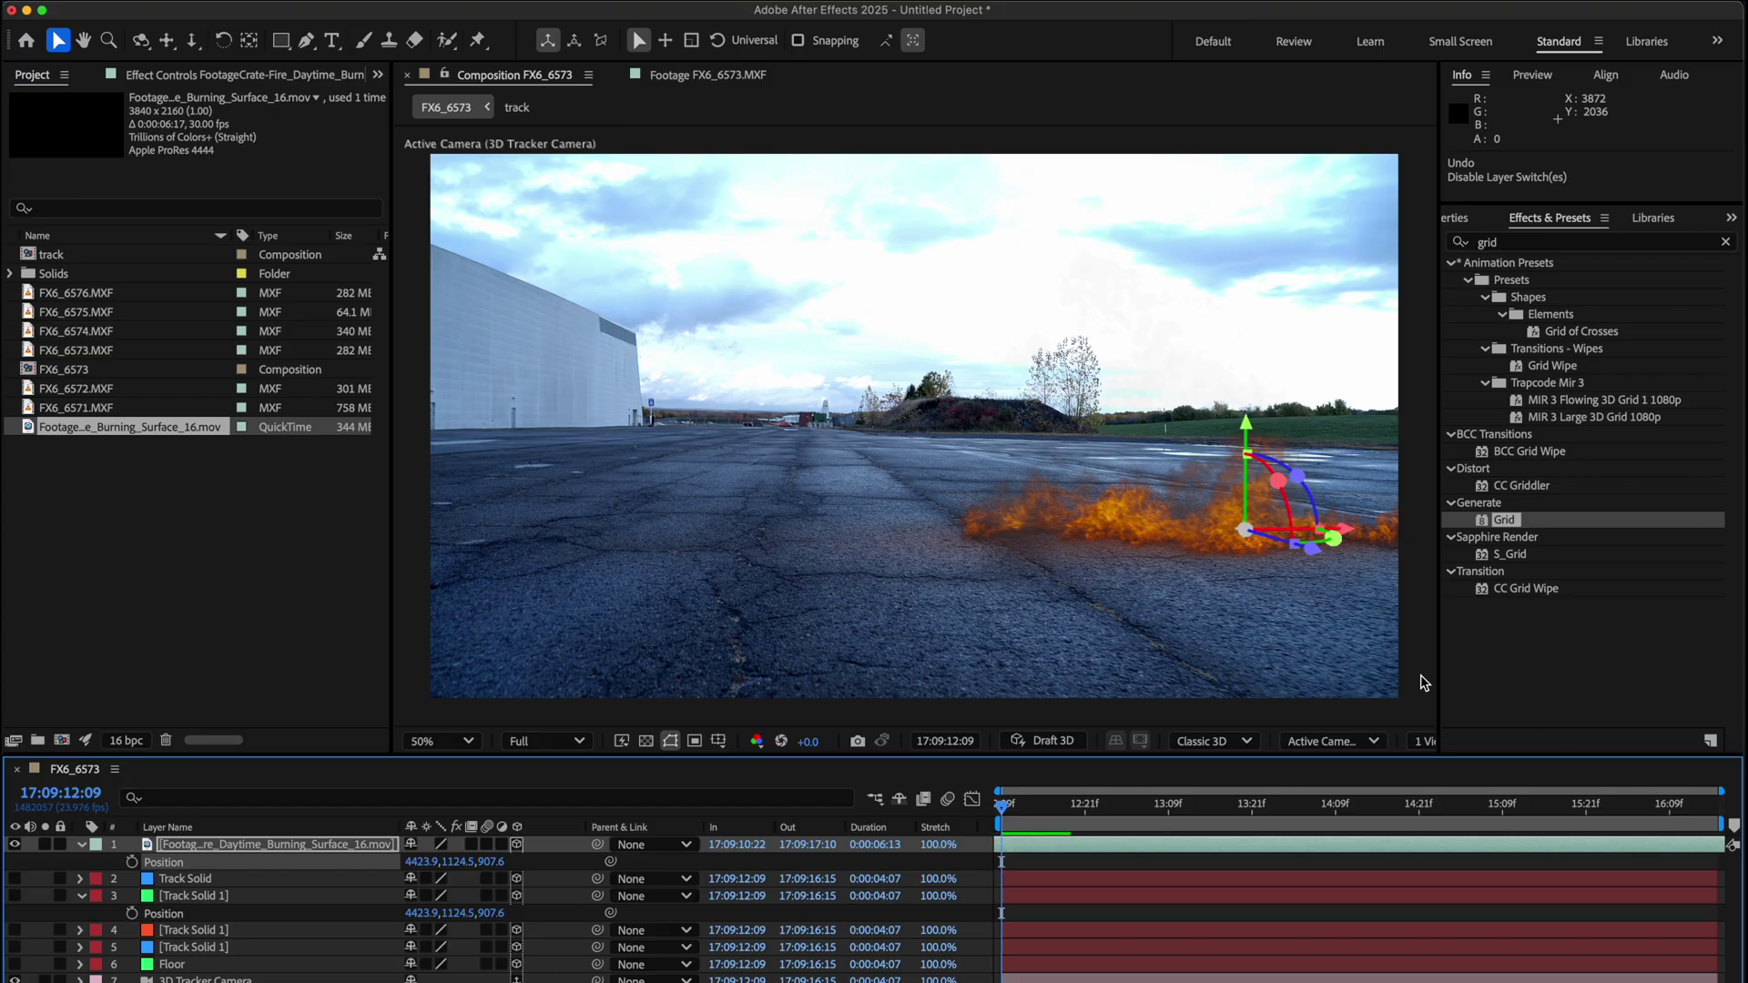
# Move the fire far back near the centre, to position 4480.4, 1124.5, 8743.6
pyautogui.moveTo(1003, 828); pyautogui.dragTo(1488, 833)
pyautogui.moveTo(1390, 608); pyautogui.dragTo(1014, 665)
pyautogui.press('Home')
pyautogui.click(1016, 810)
pyautogui.moveTo(1036, 819)
pyautogui.mouseDown()
pyautogui.moveTo(1466, 817)
pyautogui.moveTo(1004, 824)
pyautogui.mouseUp()
pyautogui.moveTo(1004, 620); pyautogui.dragTo(956, 510)
pyautogui.moveTo(1045, 821); pyautogui.dragTo(1003, 823)
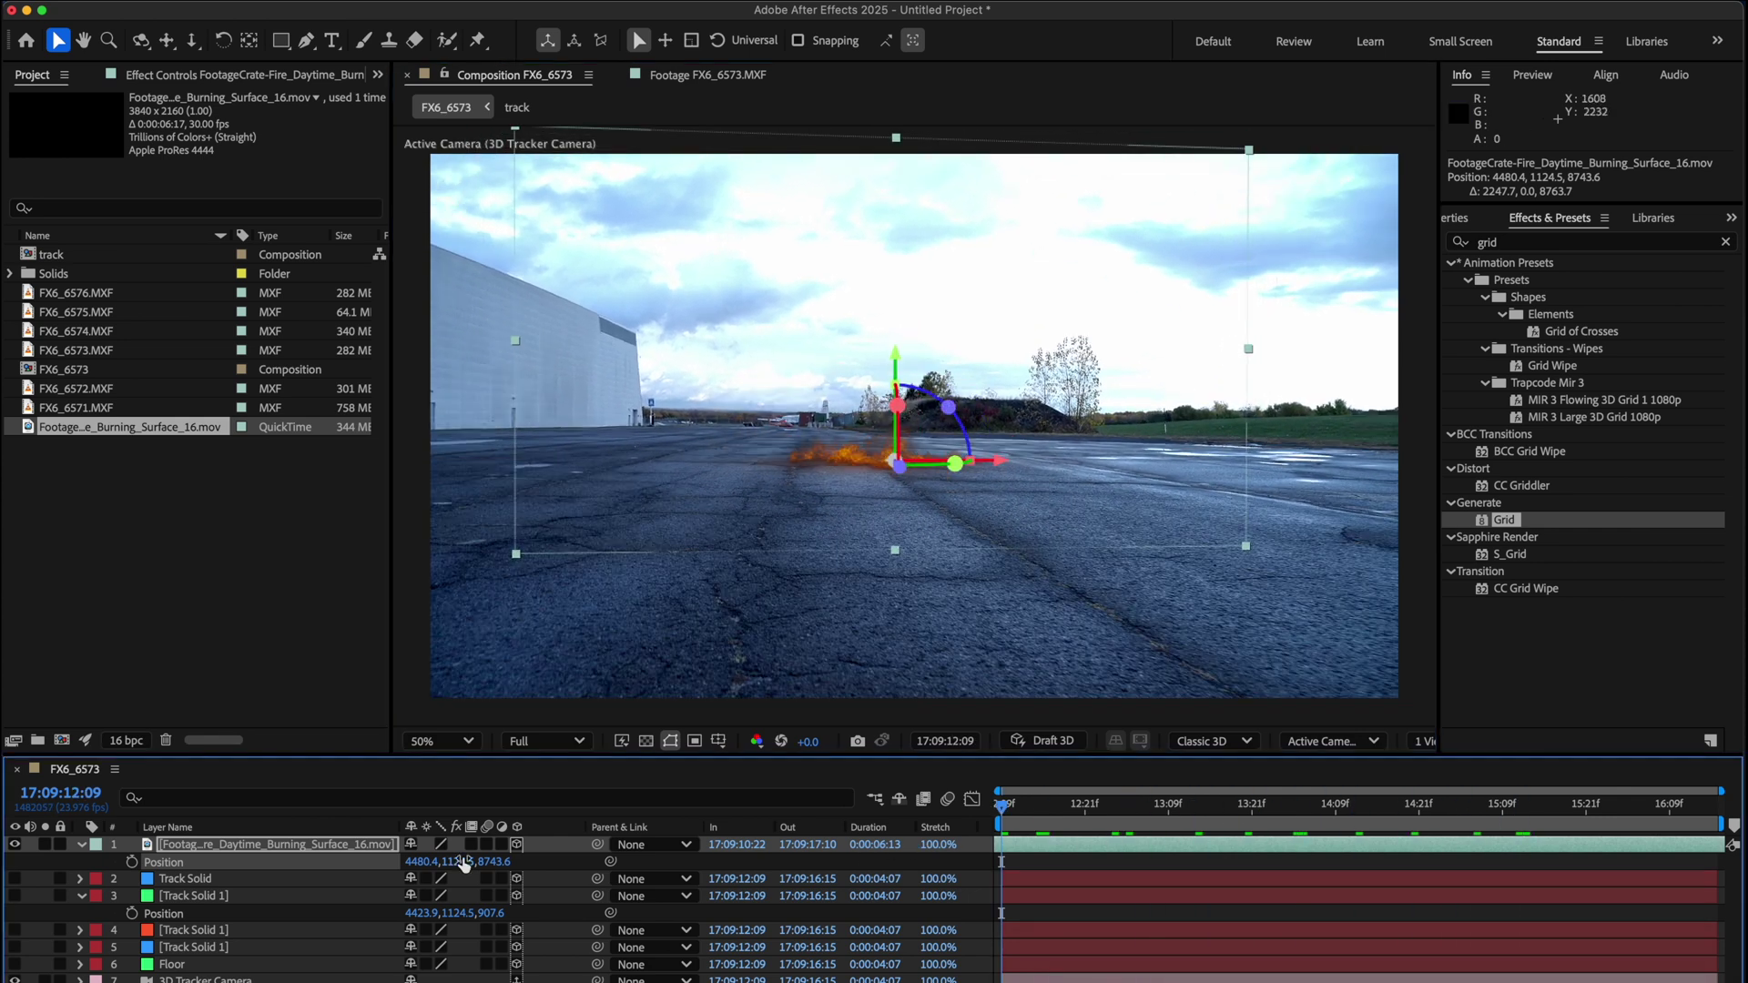
# Duplicate the fire layer twice, bringing each copy closer and starting it earlier, the third shifted left
pyautogui.press('super+d')
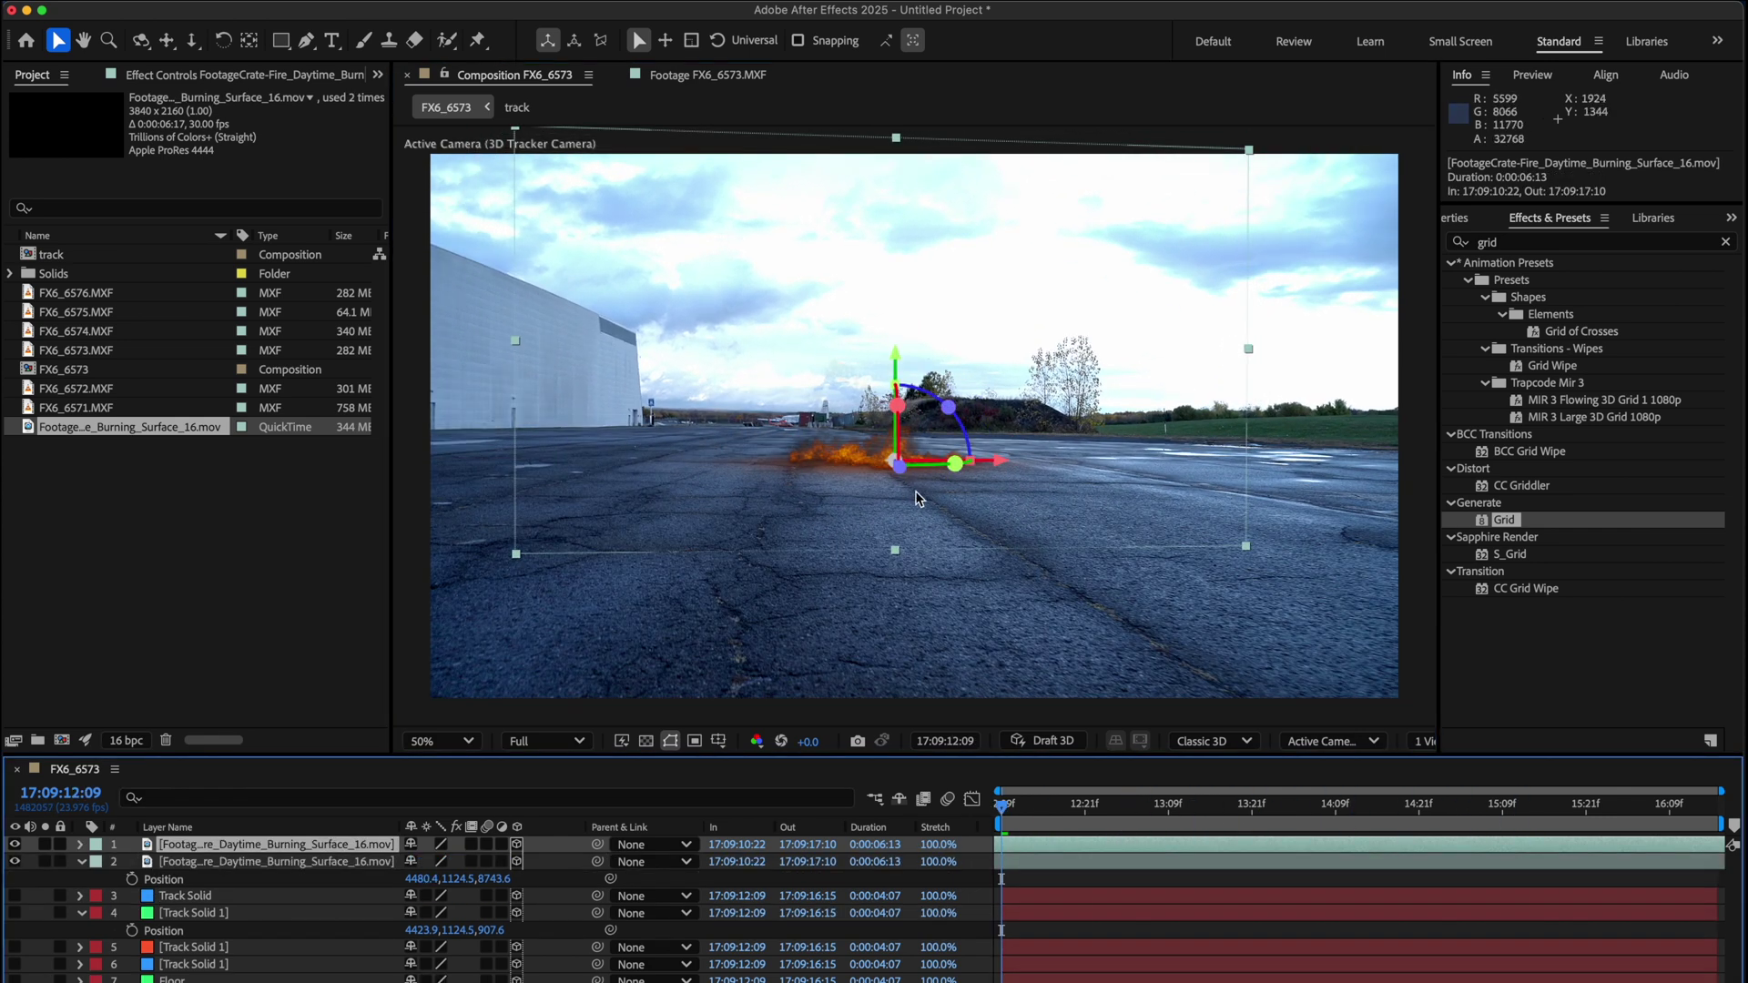
pyautogui.moveTo(917, 499); pyautogui.dragTo(976, 695)
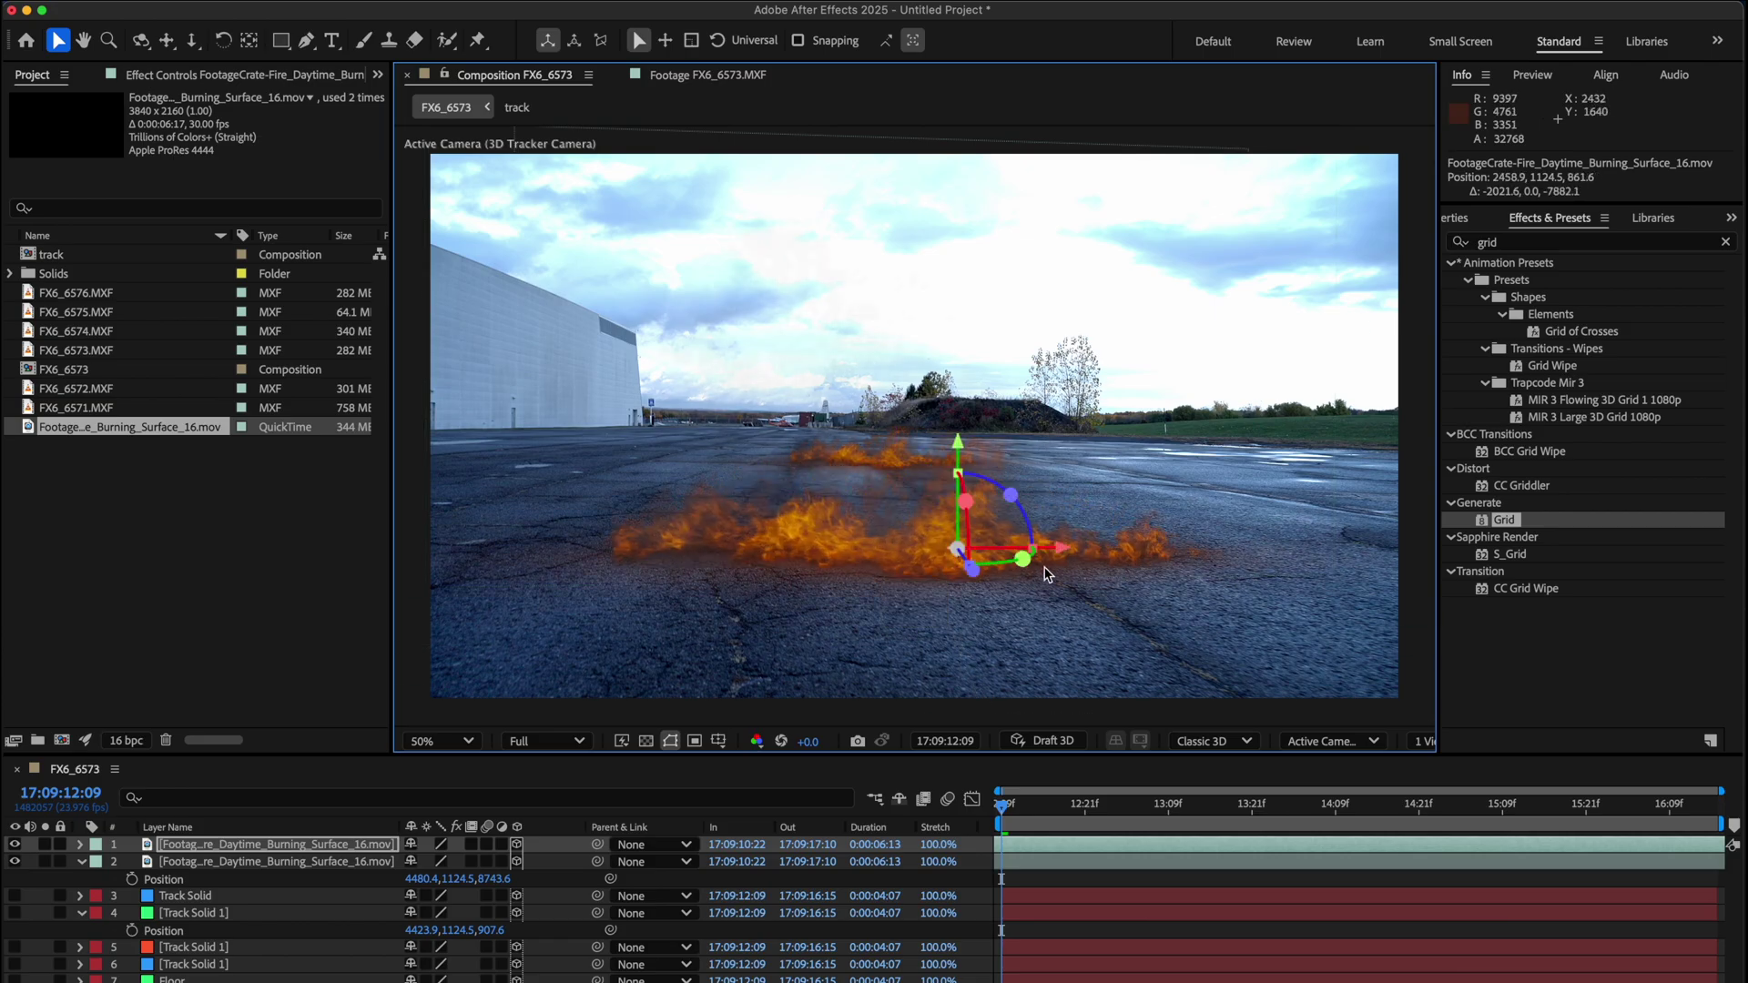
pyautogui.moveTo(1209, 844); pyautogui.dragTo(1055, 844)
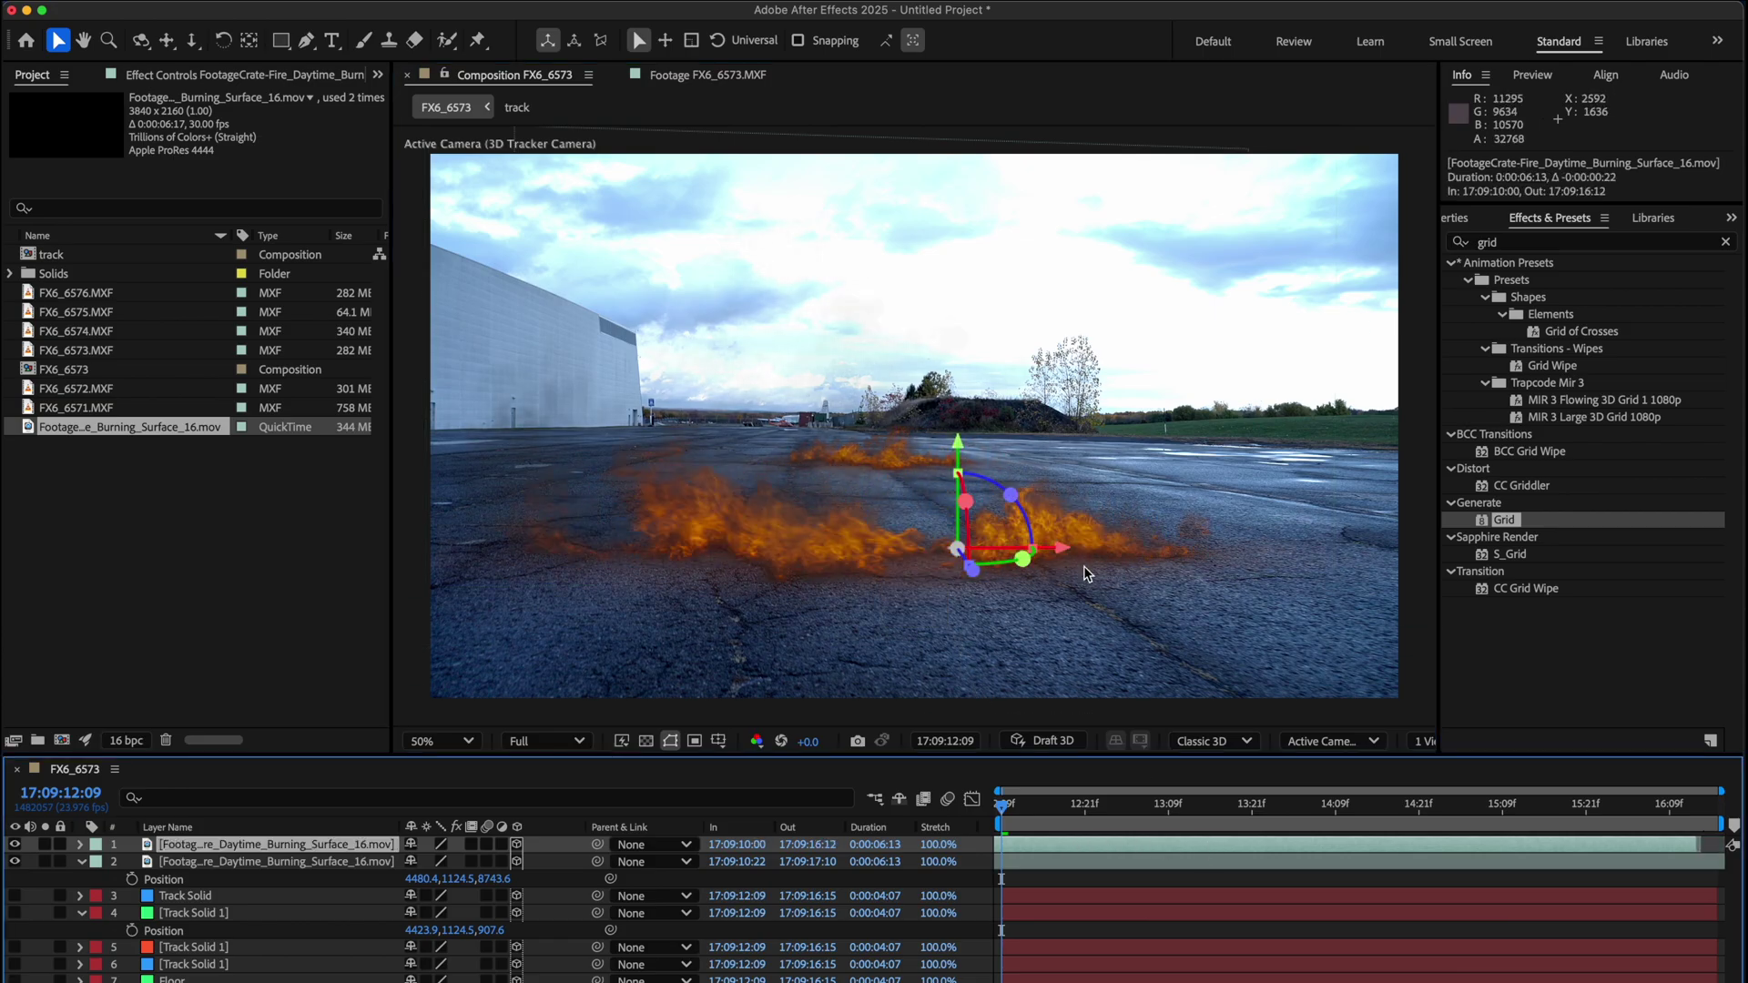
pyautogui.press('super+d')
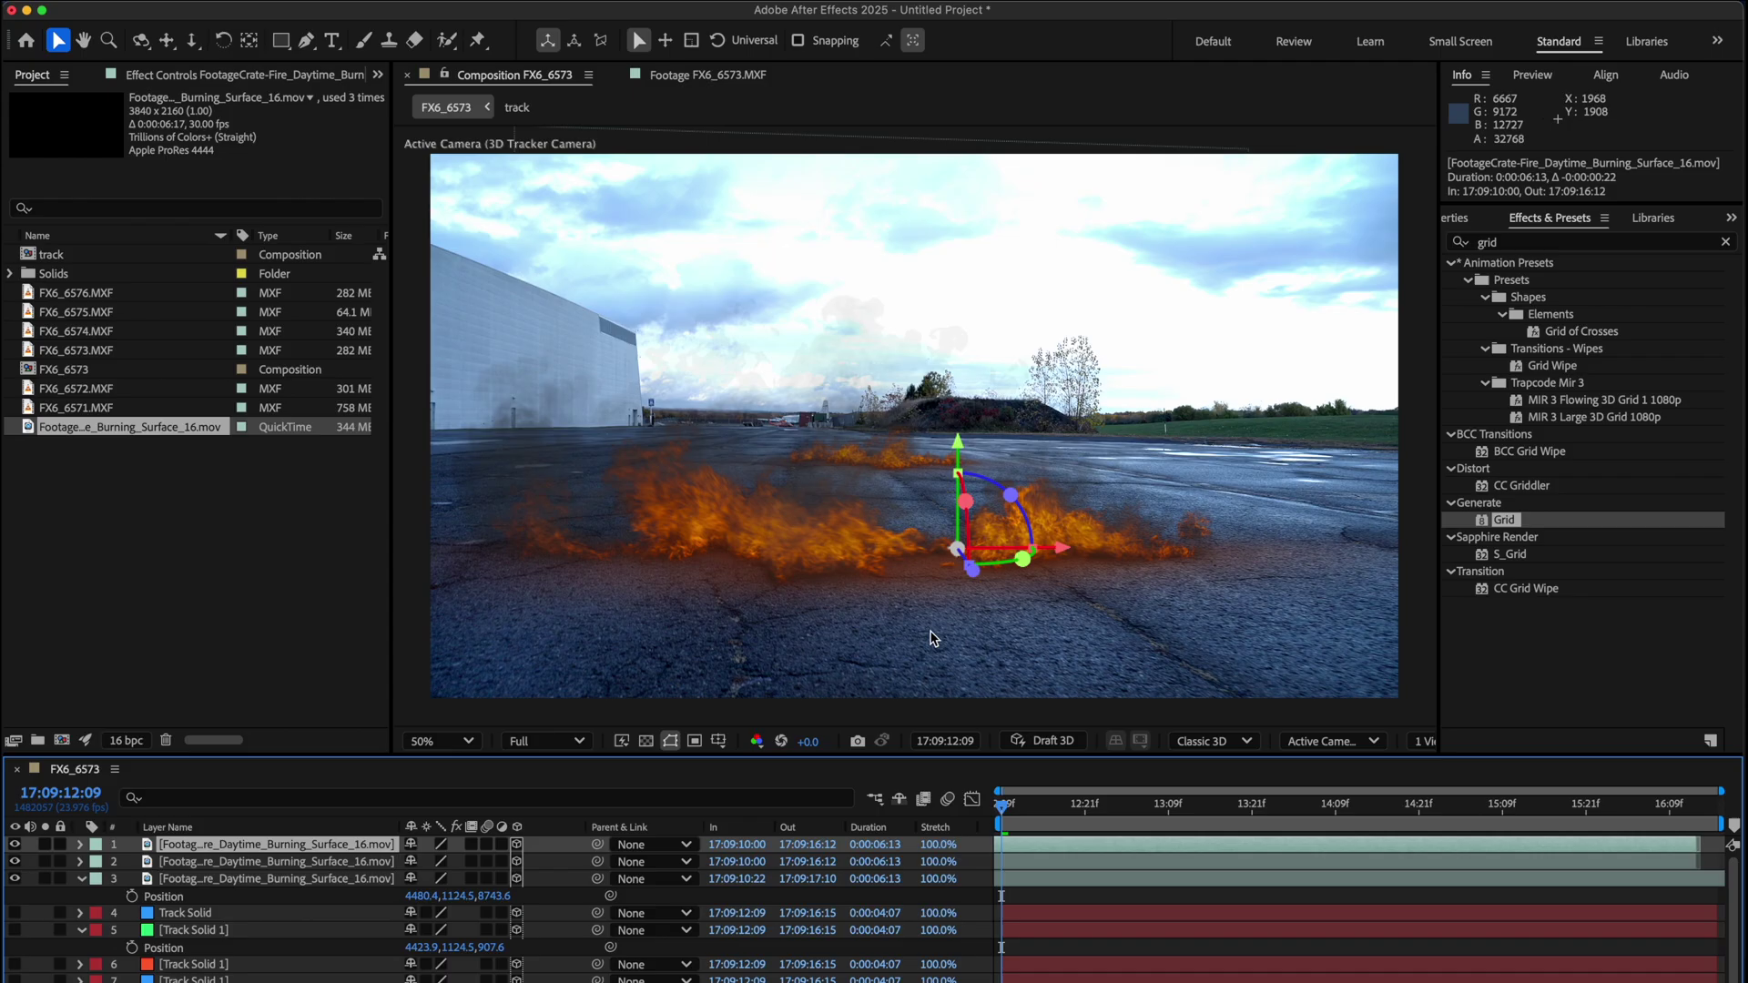
pyautogui.moveTo(976, 566); pyautogui.dragTo(1036, 721)
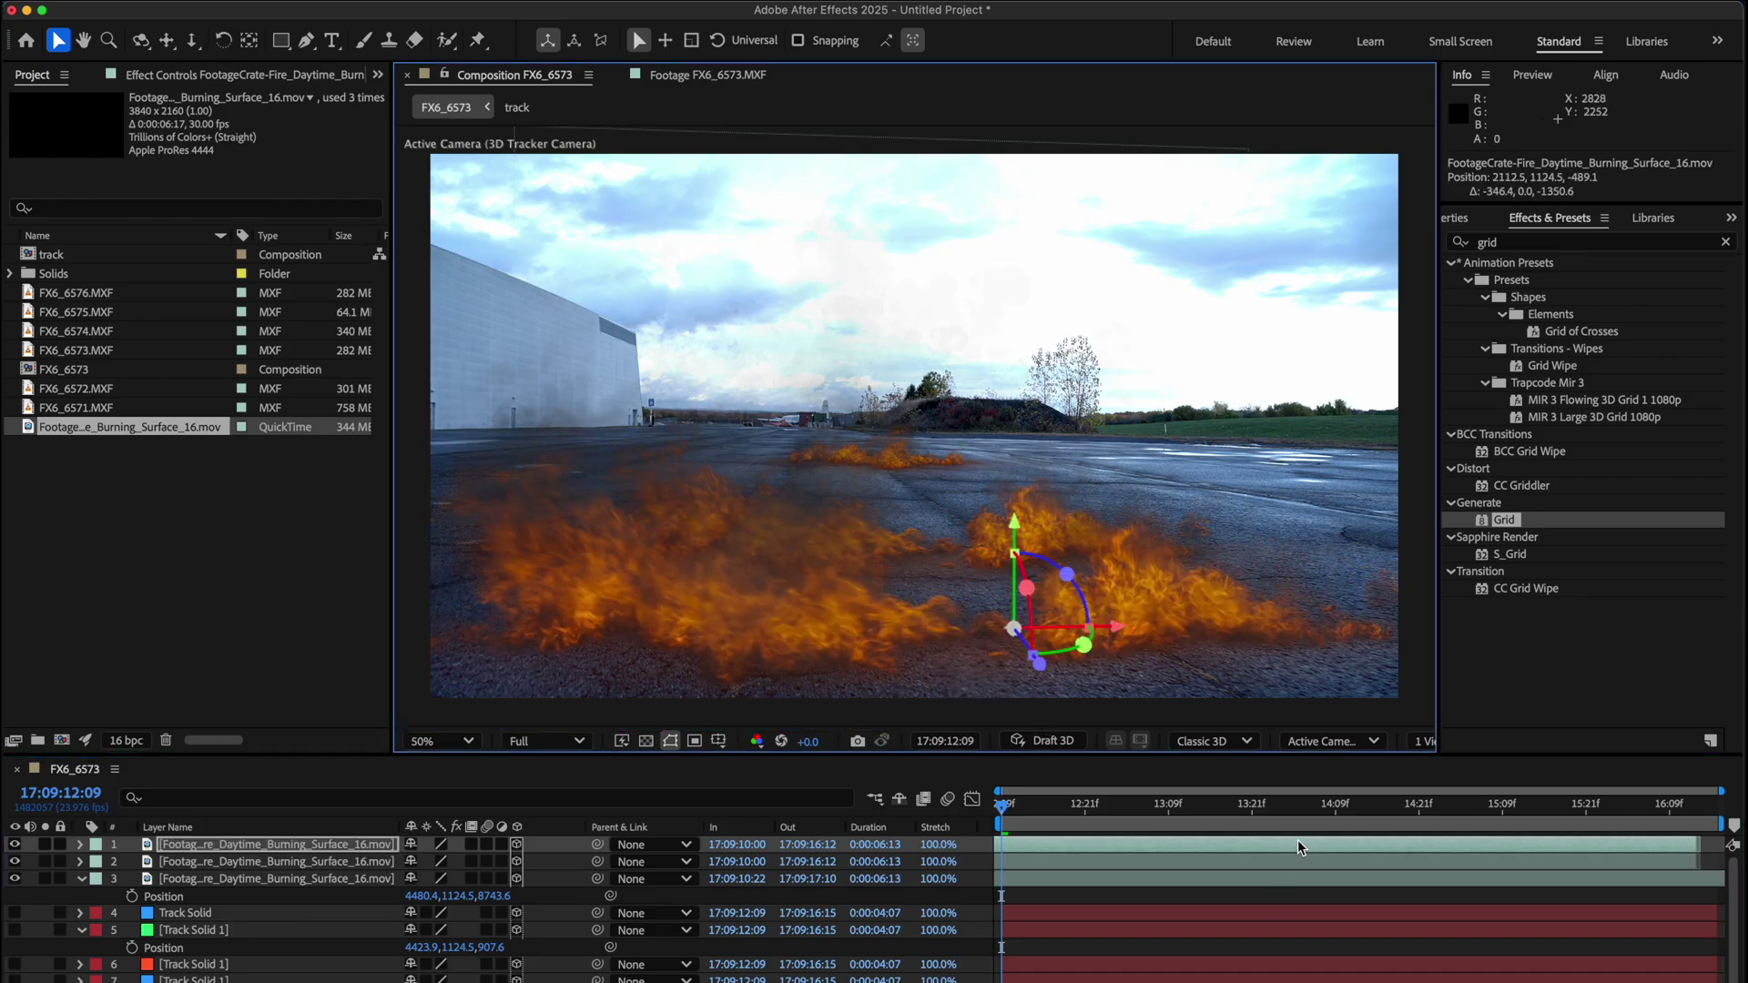
pyautogui.moveTo(1298, 848); pyautogui.dragTo(1138, 849)
pyautogui.moveTo(1128, 625); pyautogui.dragTo(712, 628)
# Move the second fire layer to the right and play back the composition
pyautogui.click(362, 864)
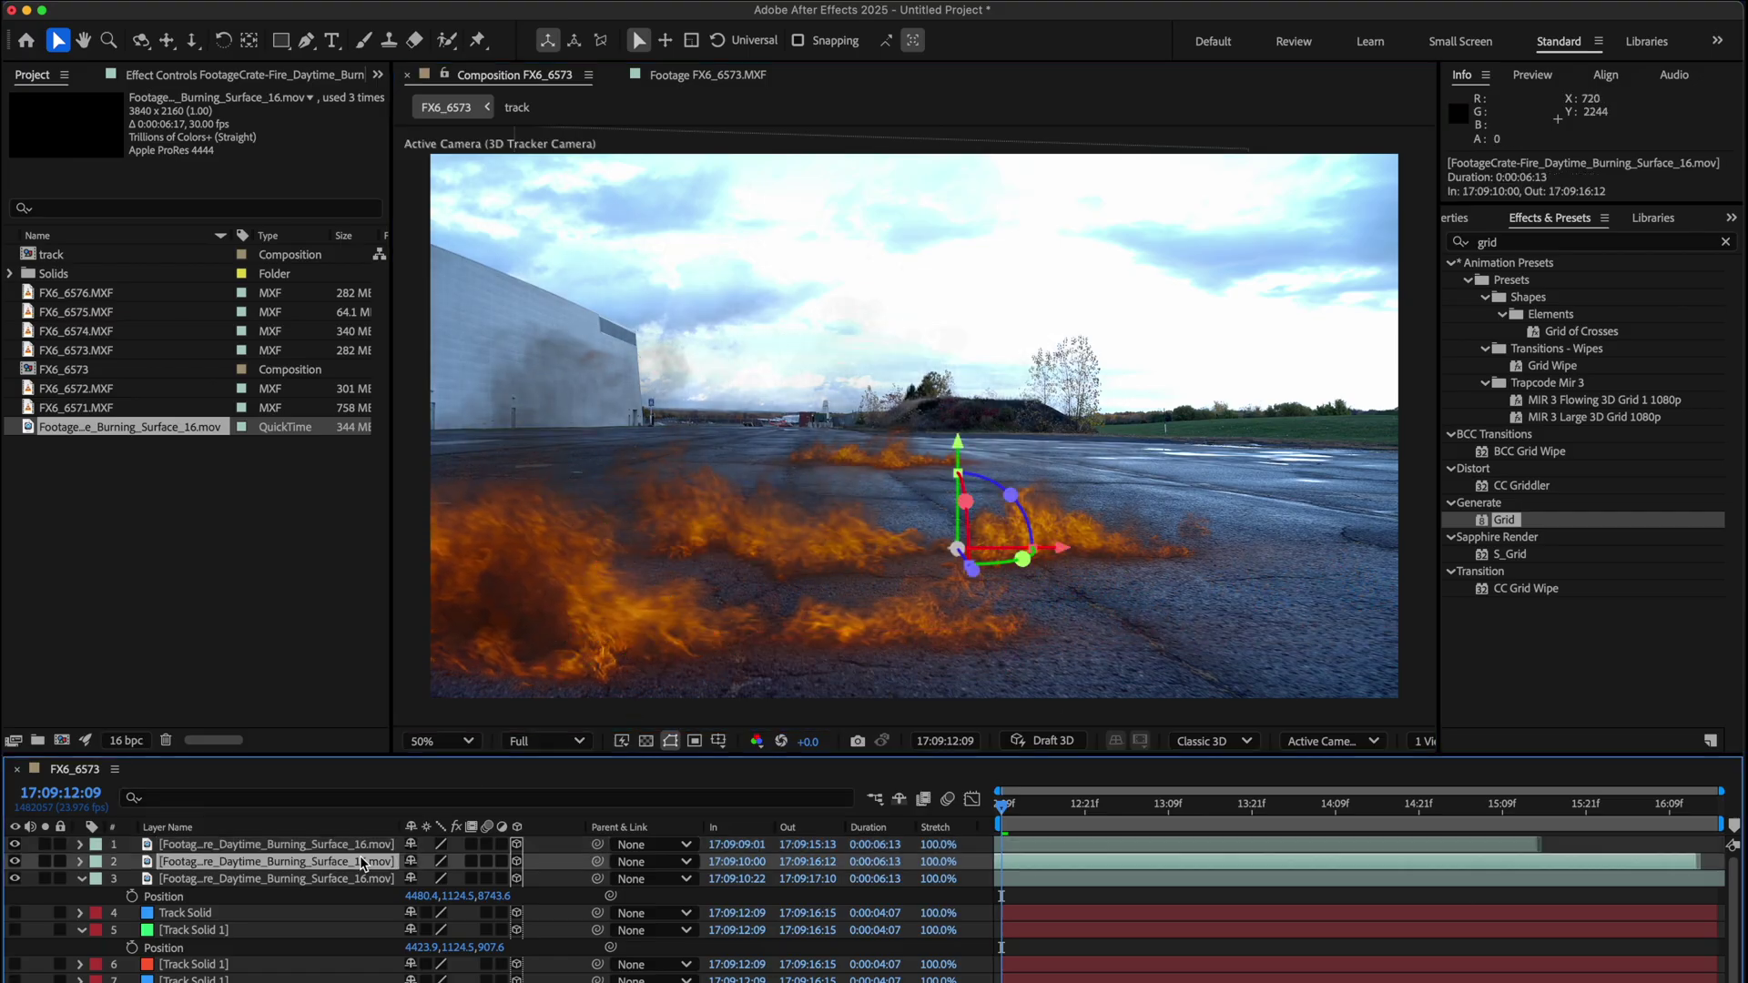
pyautogui.moveTo(1062, 552); pyautogui.dragTo(1260, 545)
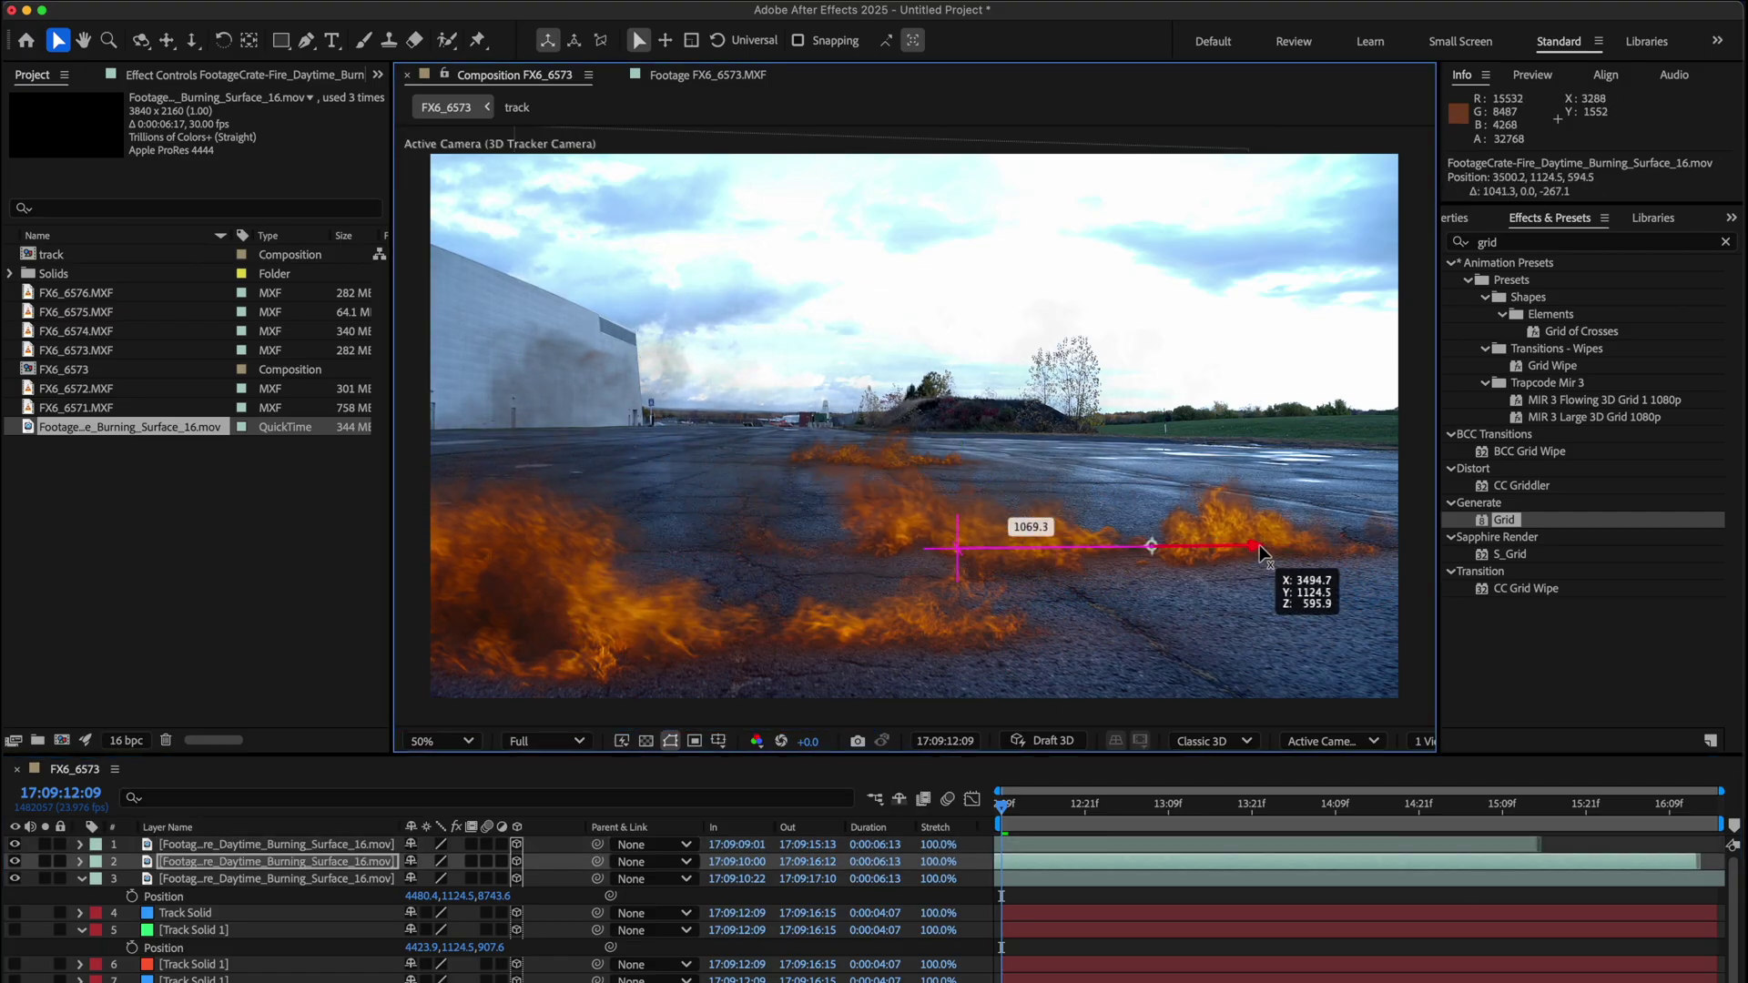
pyautogui.click(1027, 797)
pyautogui.press('space')
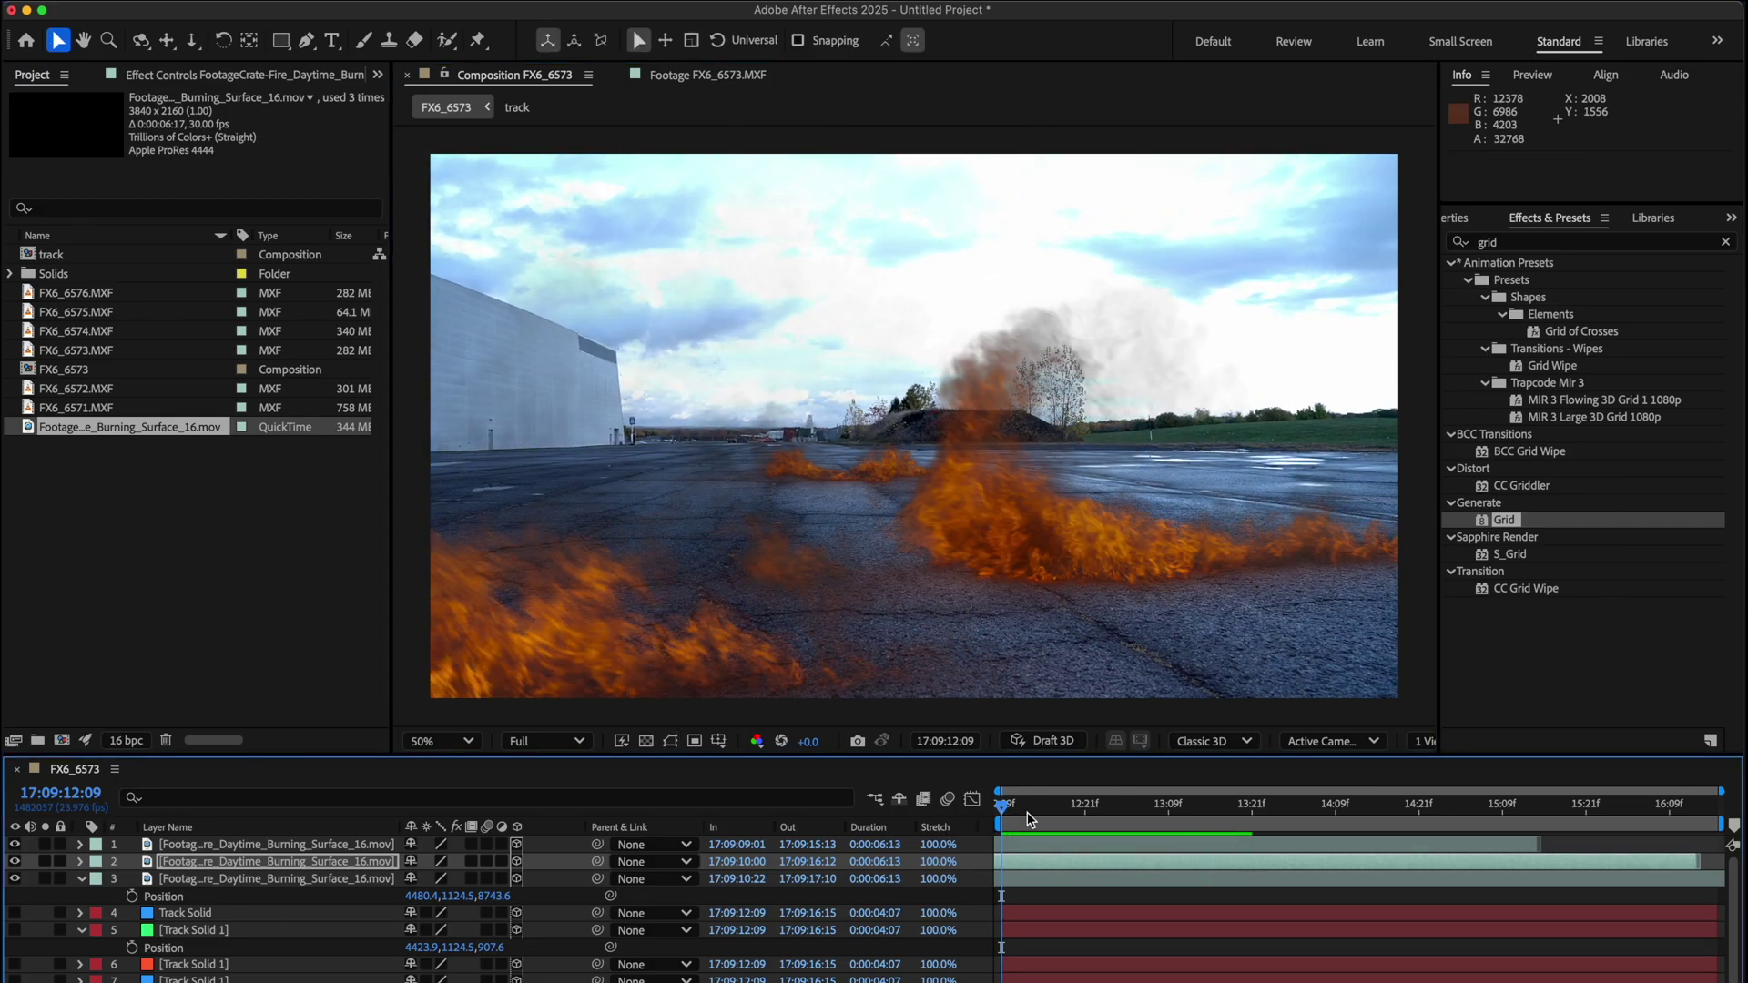
# Maximize the Composition viewer at a larger magnification and play the three-fire runway composite
pyautogui.press('space')
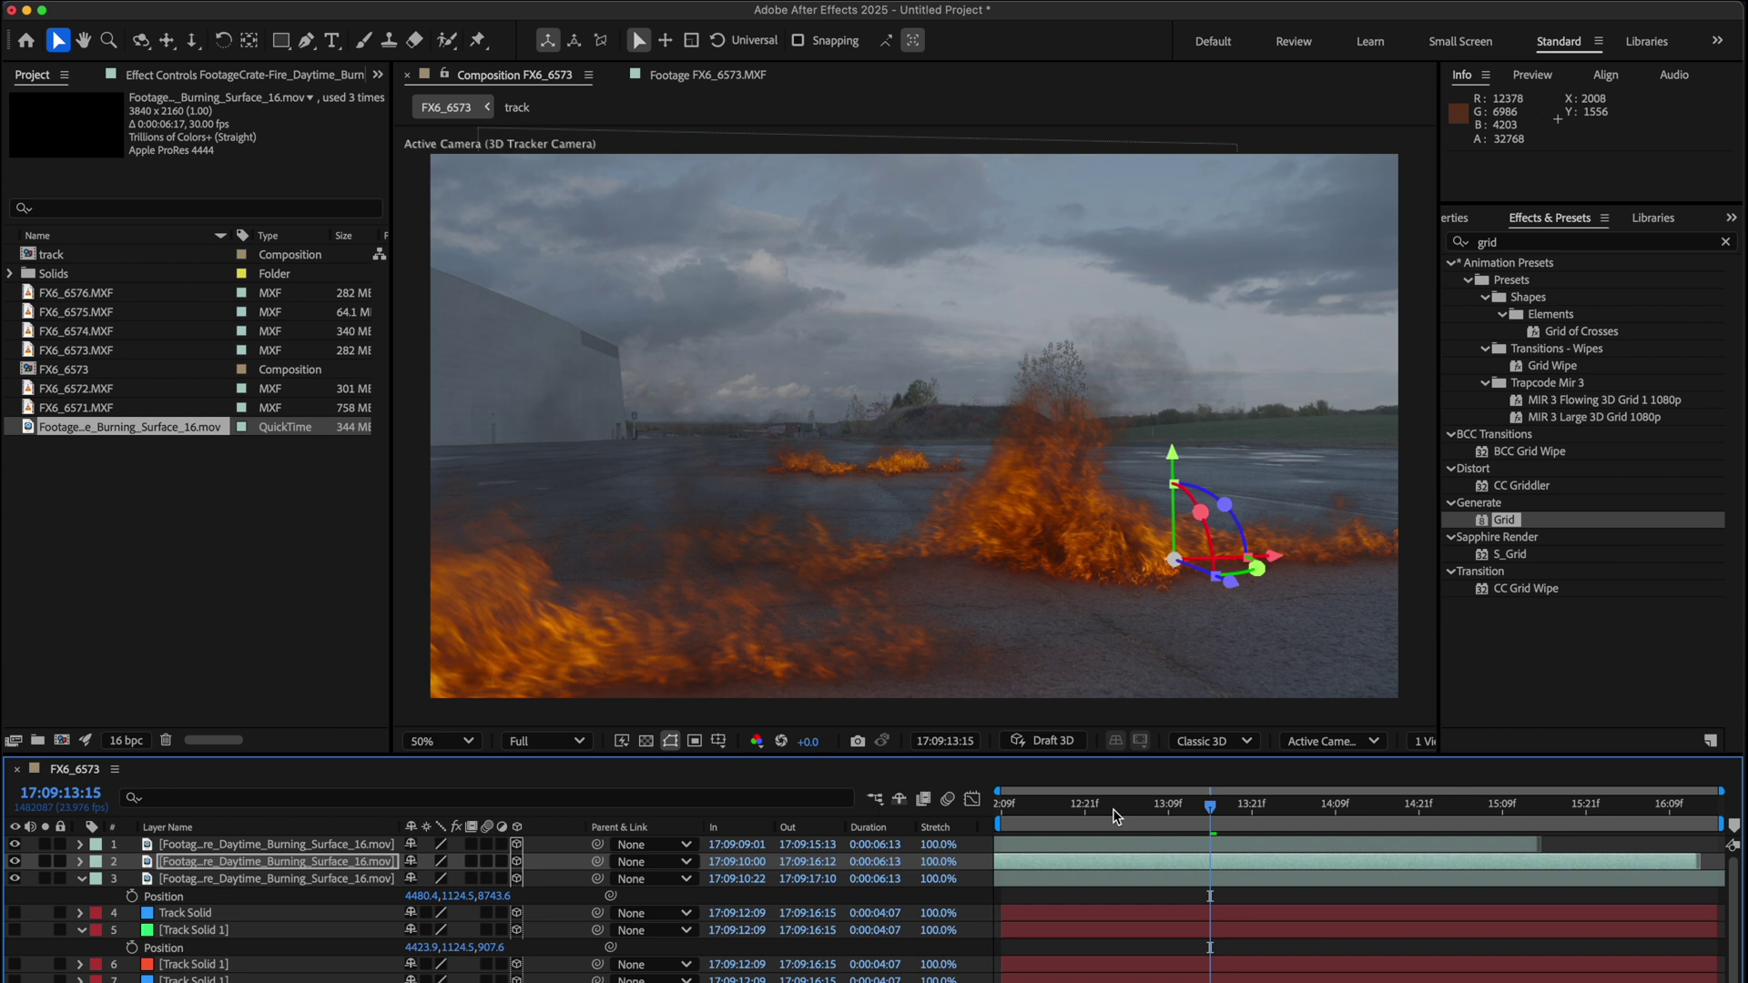
pyautogui.press('`')
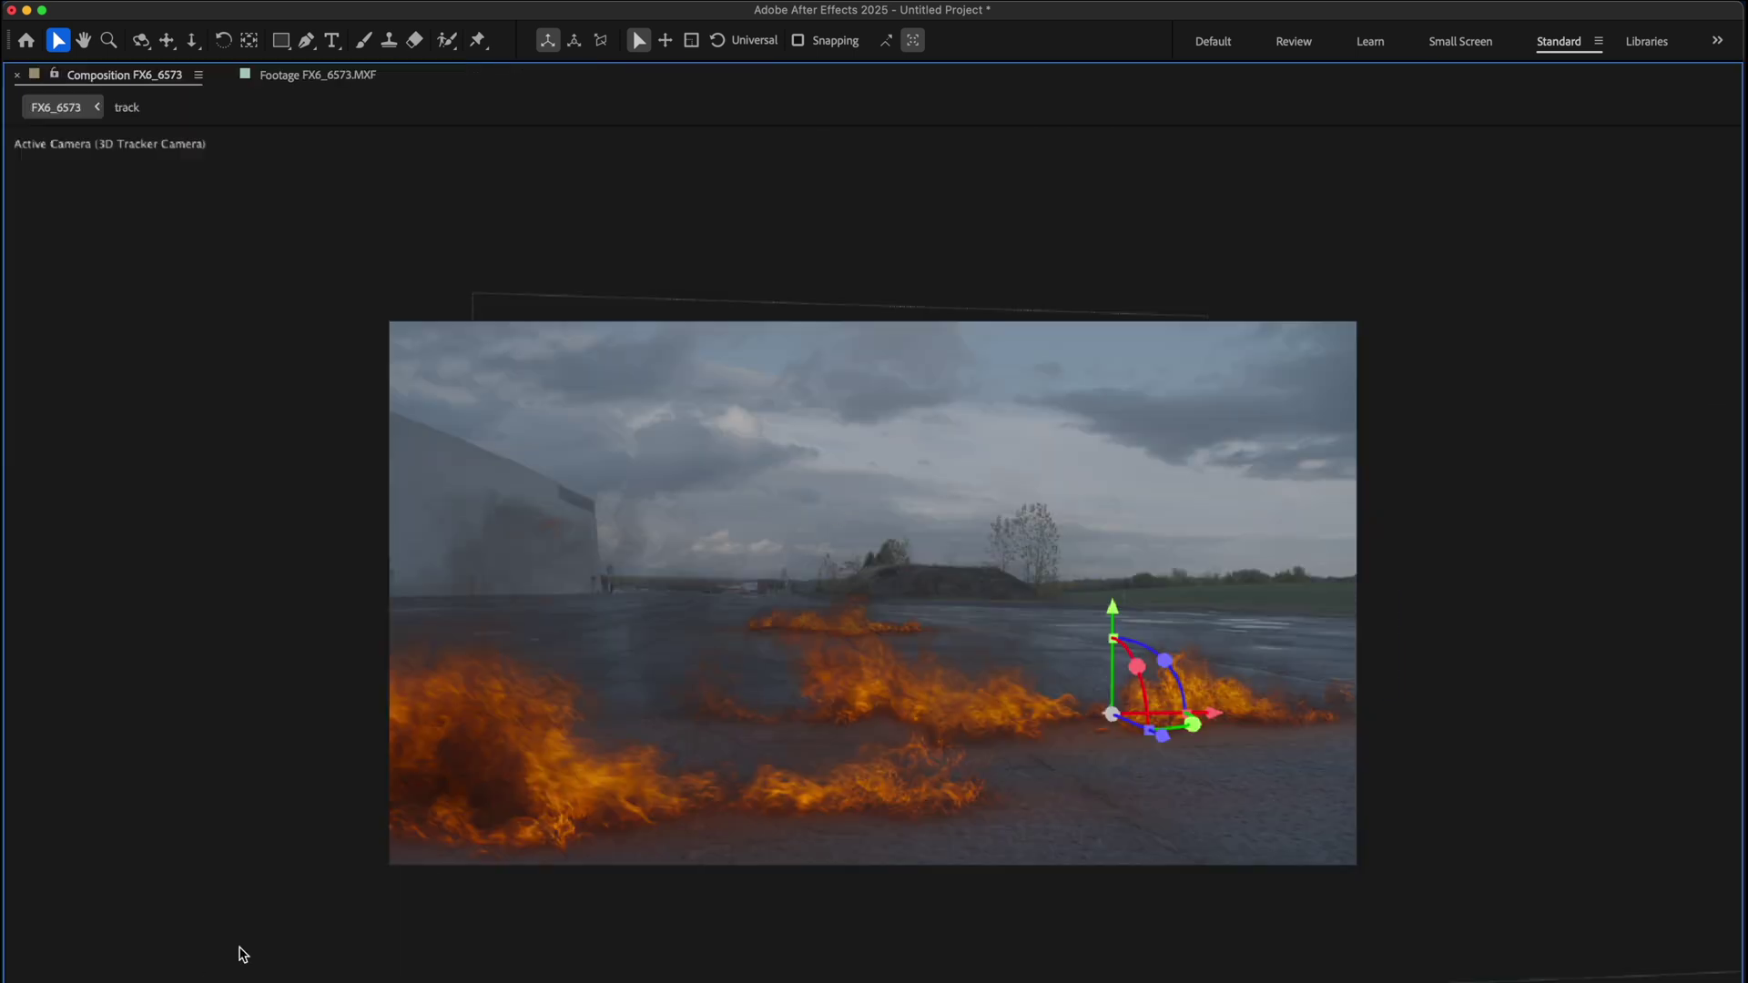
pyautogui.click(55, 976)
pyautogui.click(64, 696)
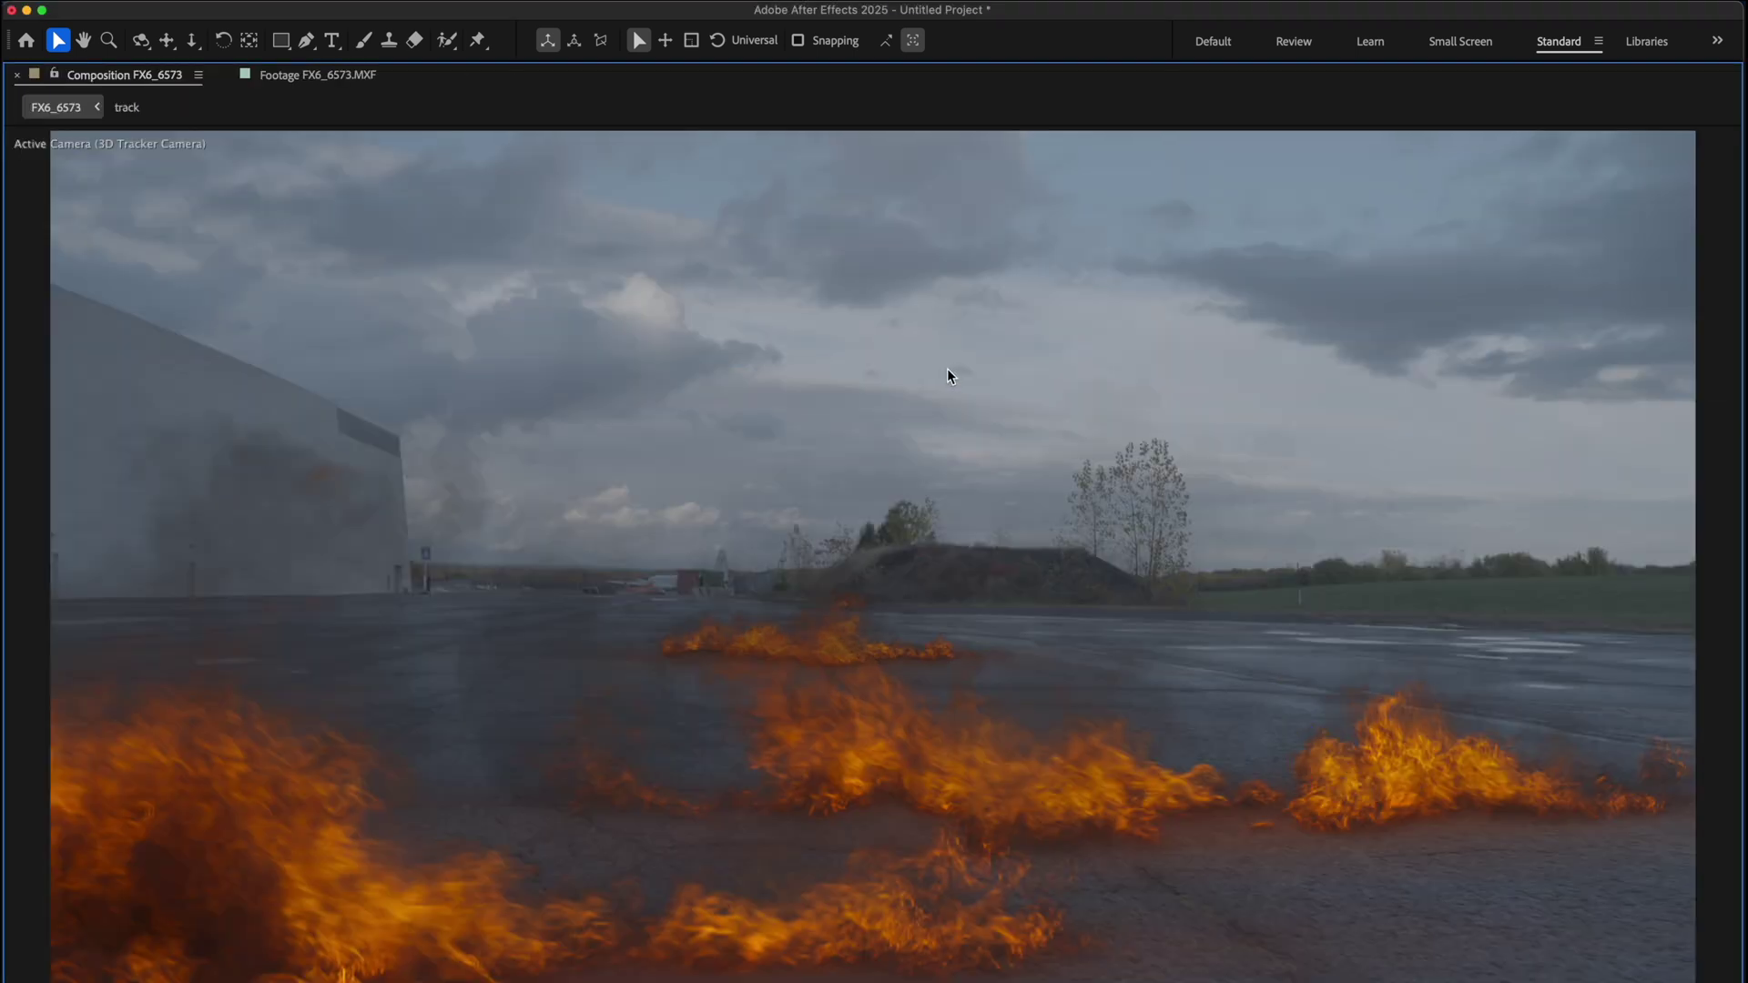
pyautogui.press('space')
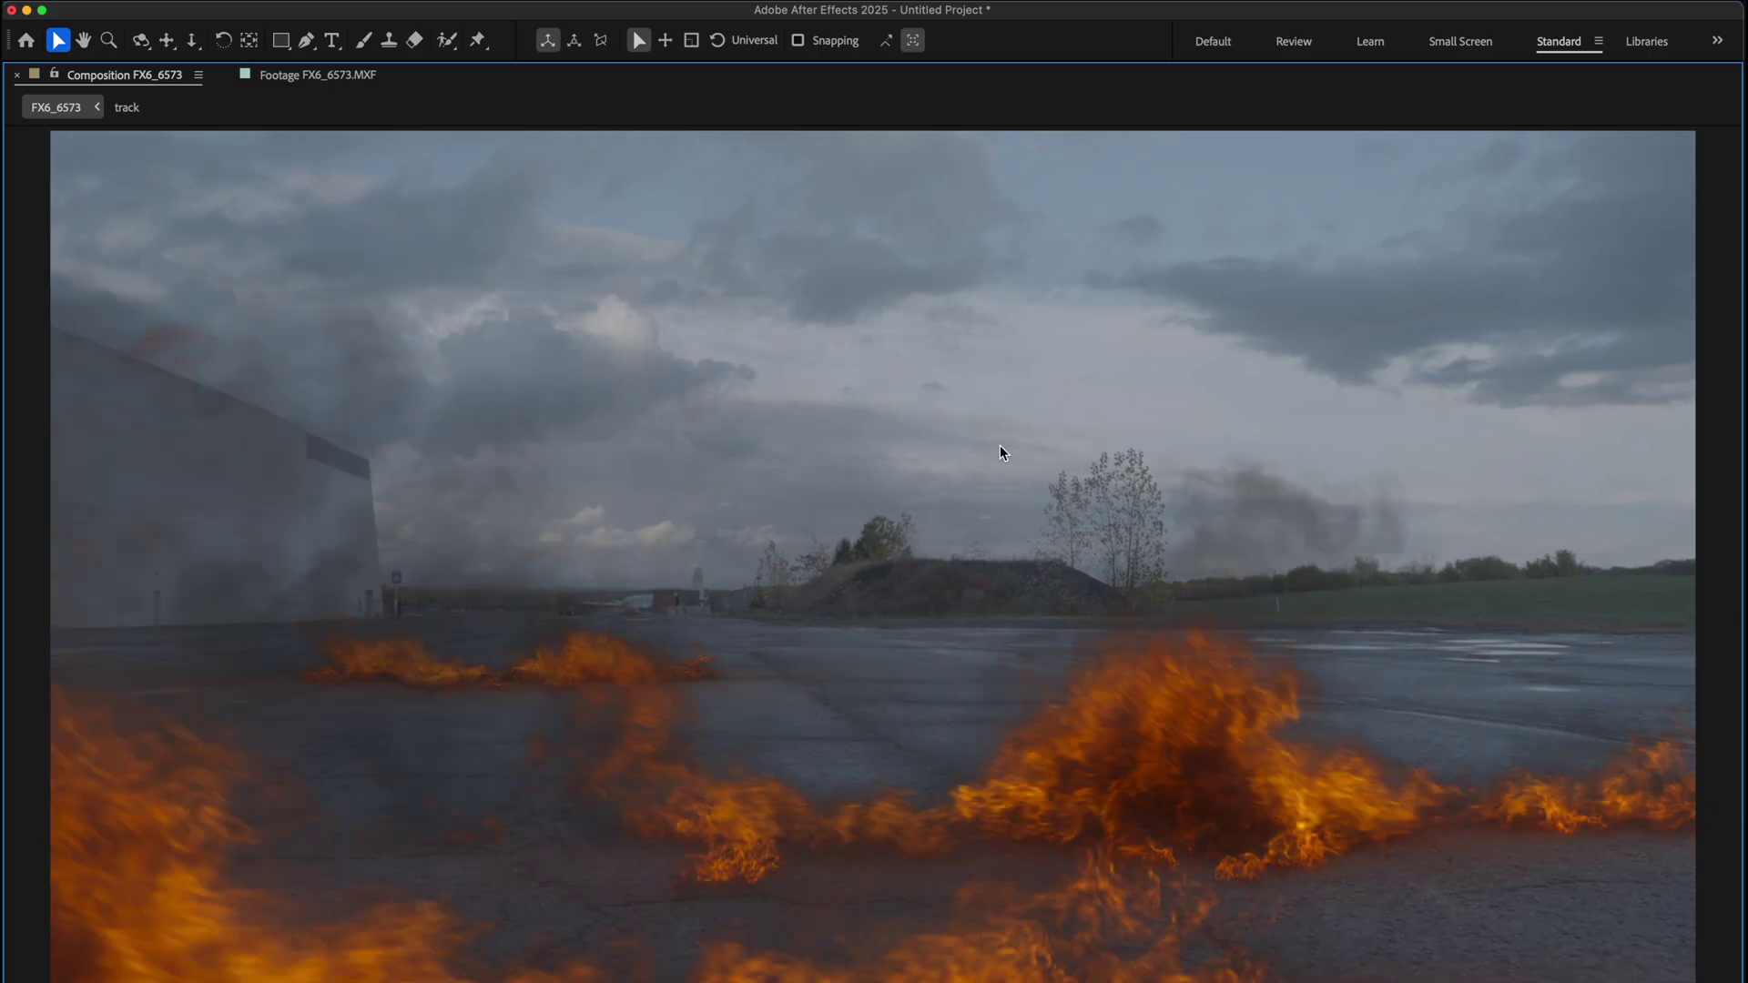